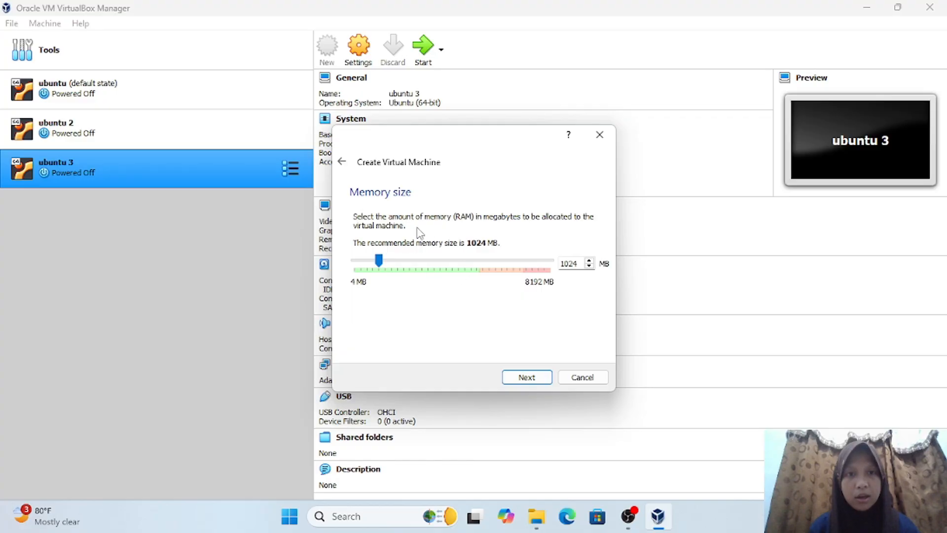
- Give the new VM 4096 MB memory and a dynamically allocated 10.00 GB VDI disk
drag(383, 261, 457, 273)
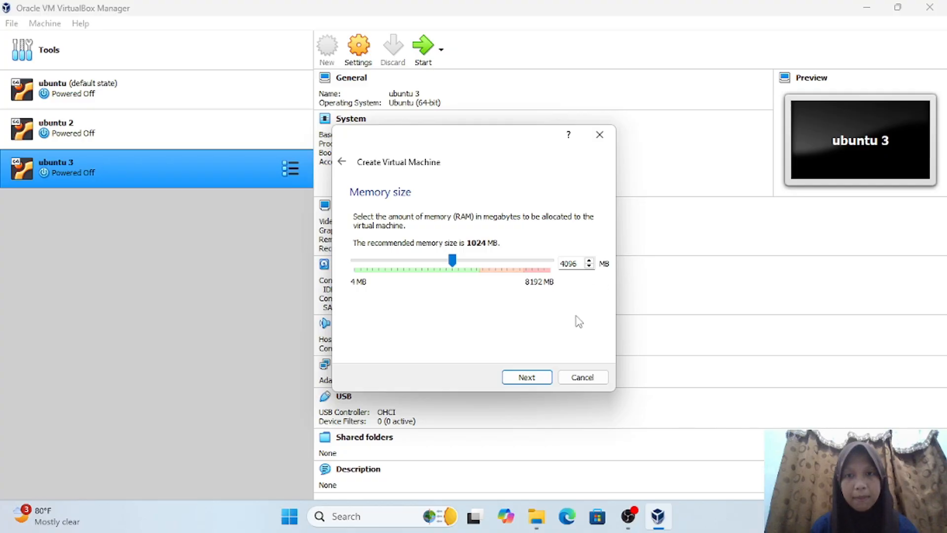
click(526, 377)
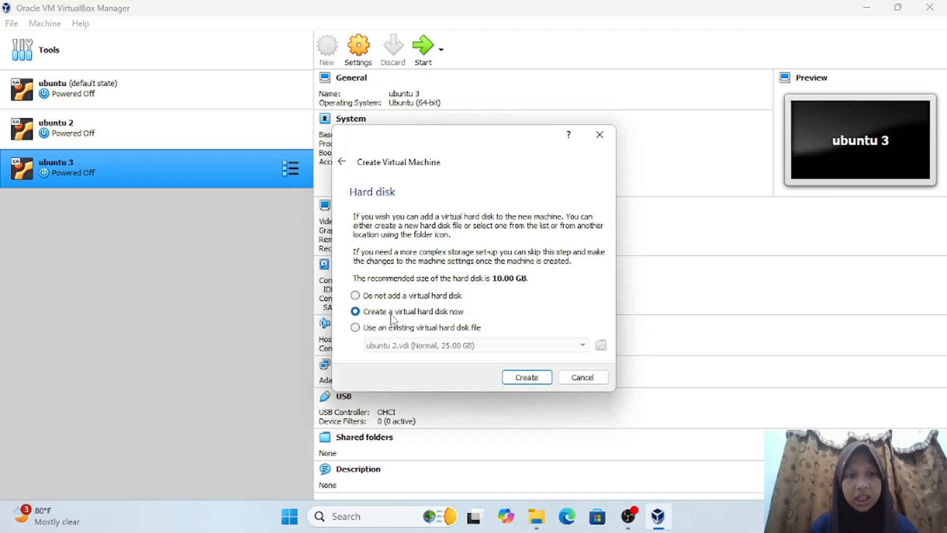
click(524, 379)
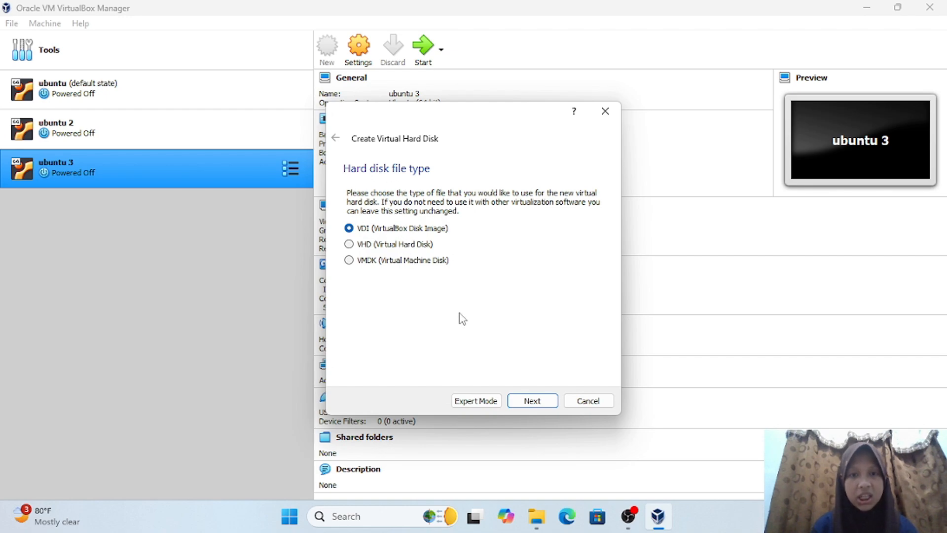
click(532, 402)
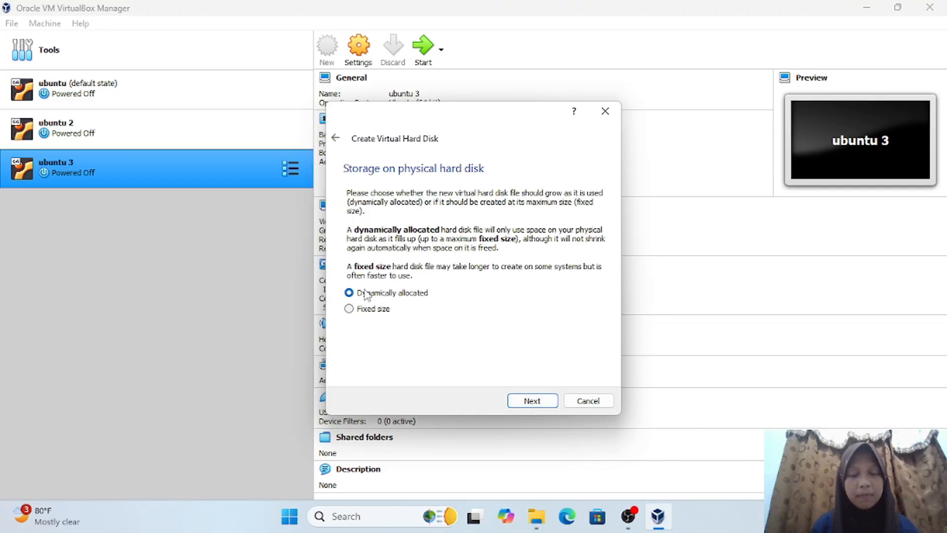
click(530, 410)
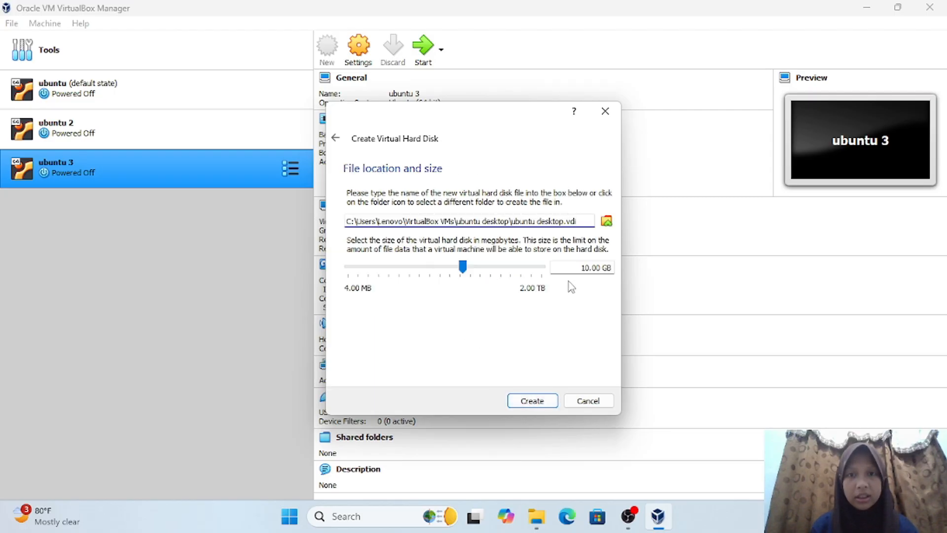
click(541, 403)
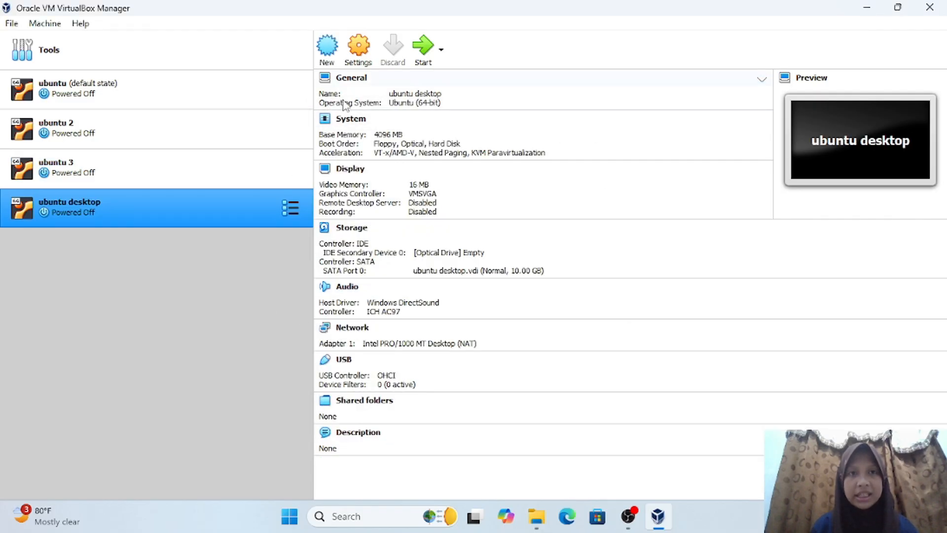
- Attach ubuntu-20.04.6-desktop-amd64.iso from Downloads to the VM's empty optical drive
click(360, 61)
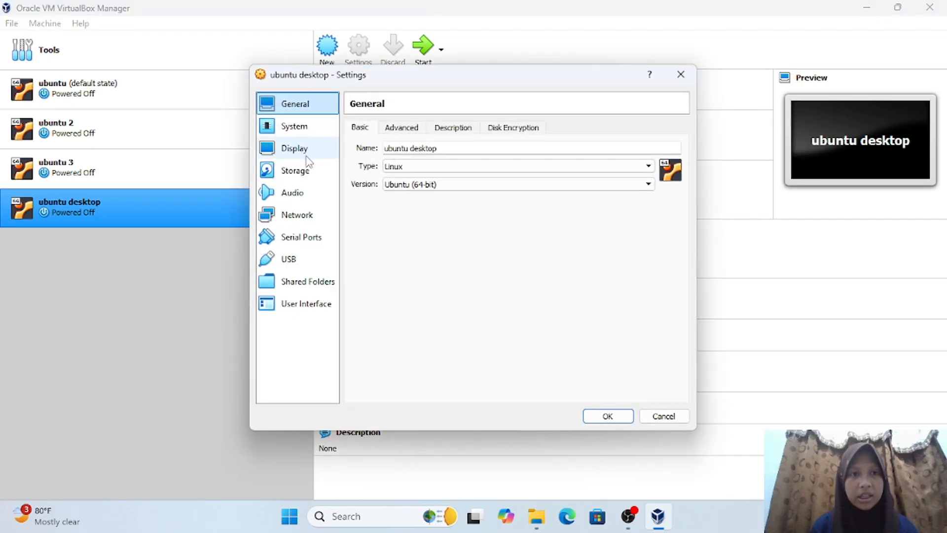
click(310, 169)
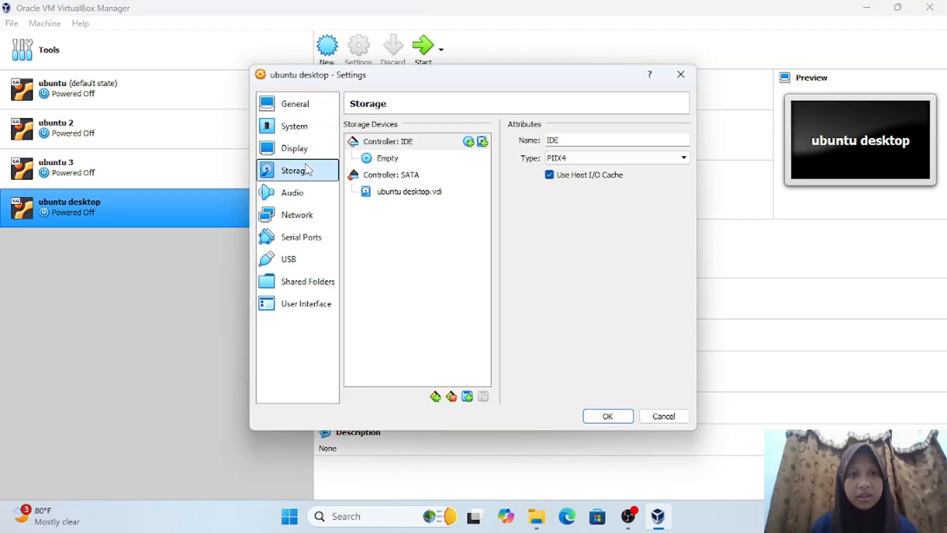
click(384, 164)
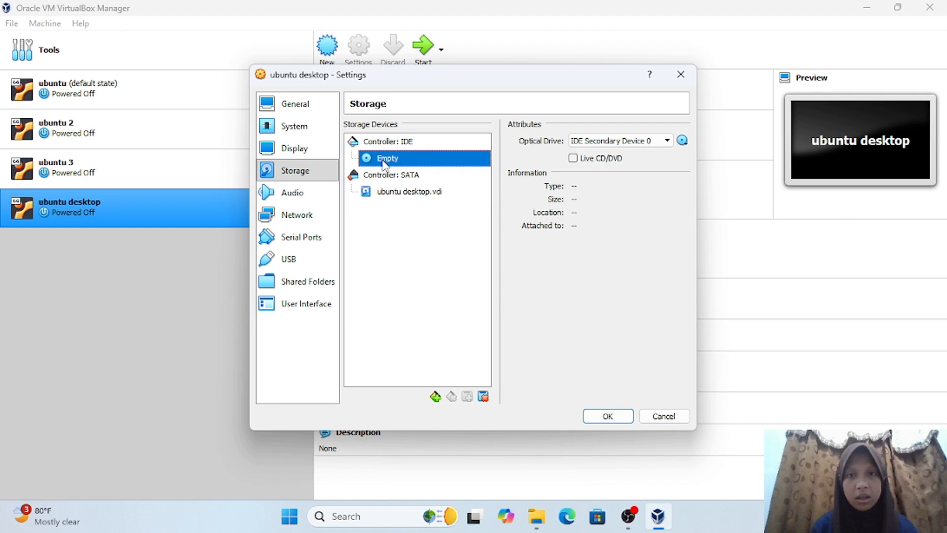
click(683, 141)
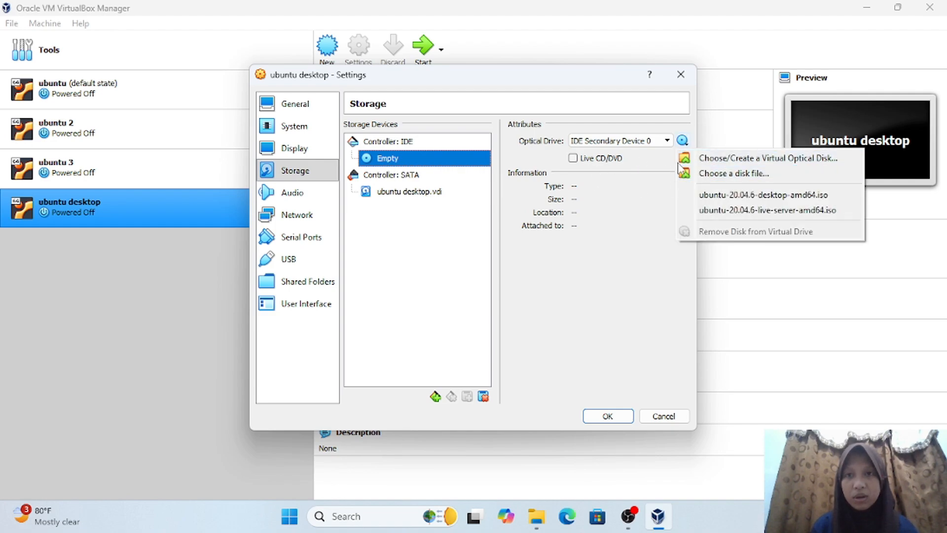
click(703, 174)
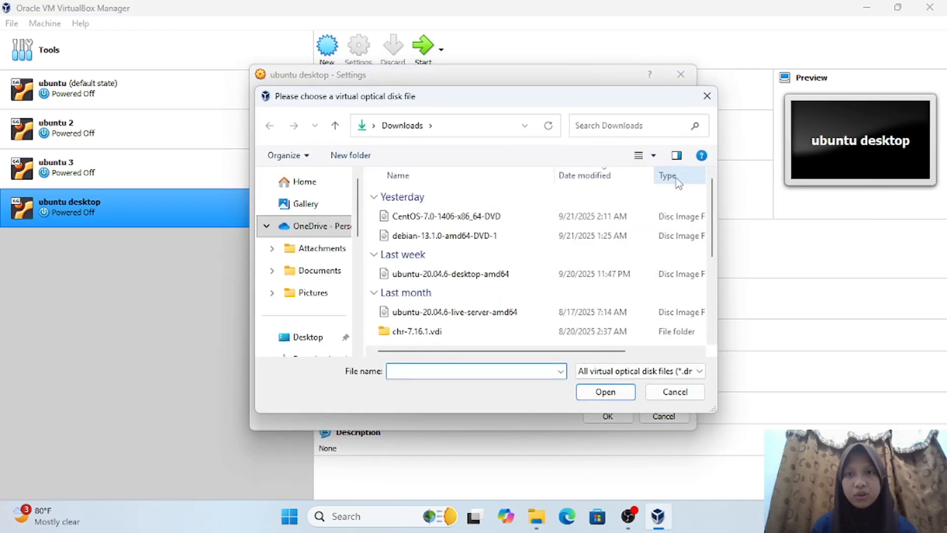
scroll(314, 271, down, 1)
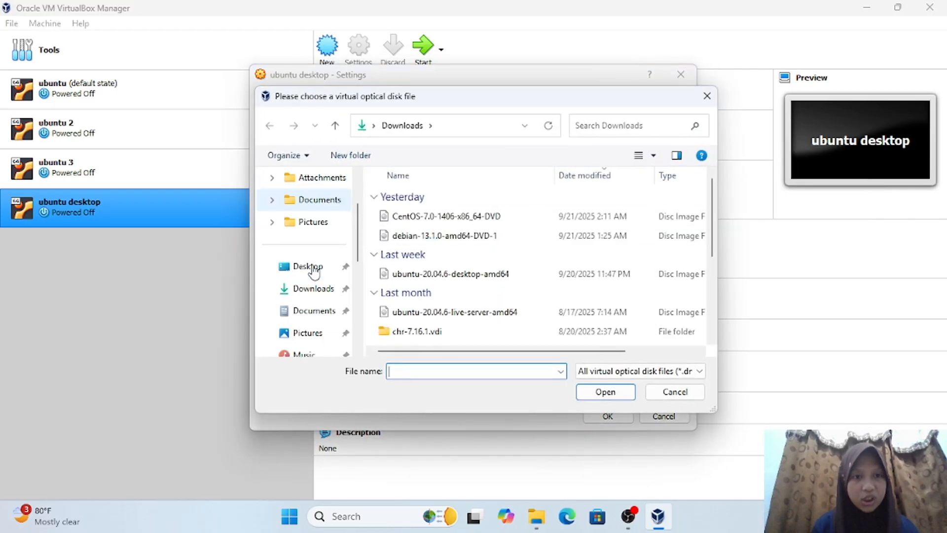
click(324, 290)
click(437, 275)
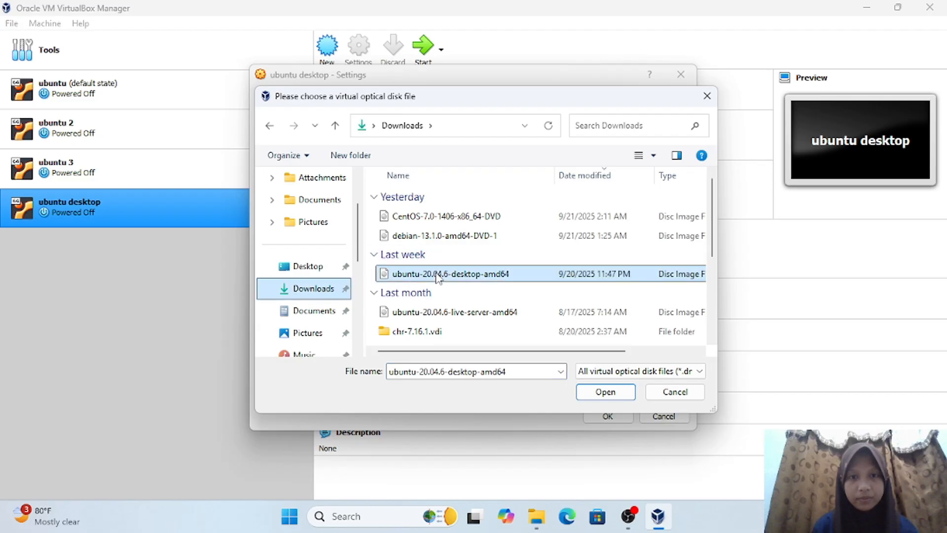
click(624, 395)
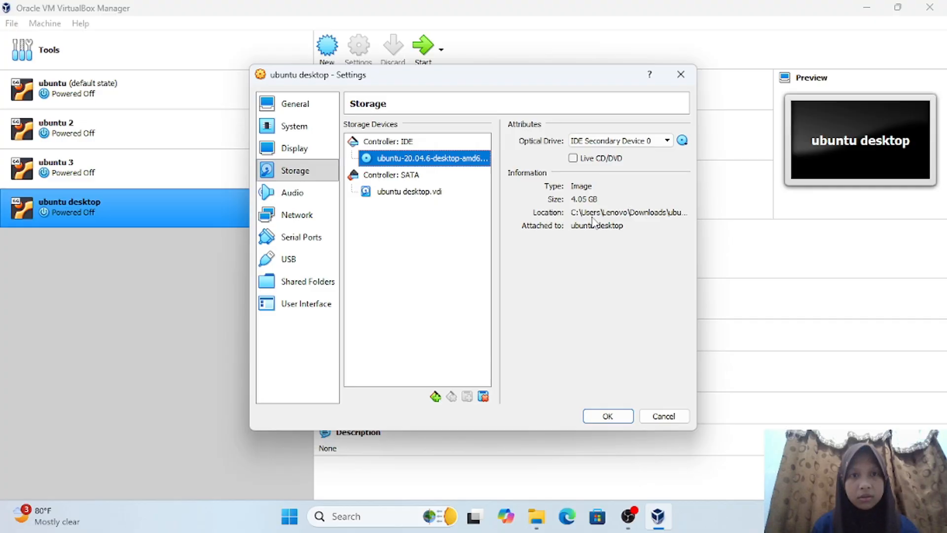
- Set the VM to 2 processors and save the settings
click(295, 130)
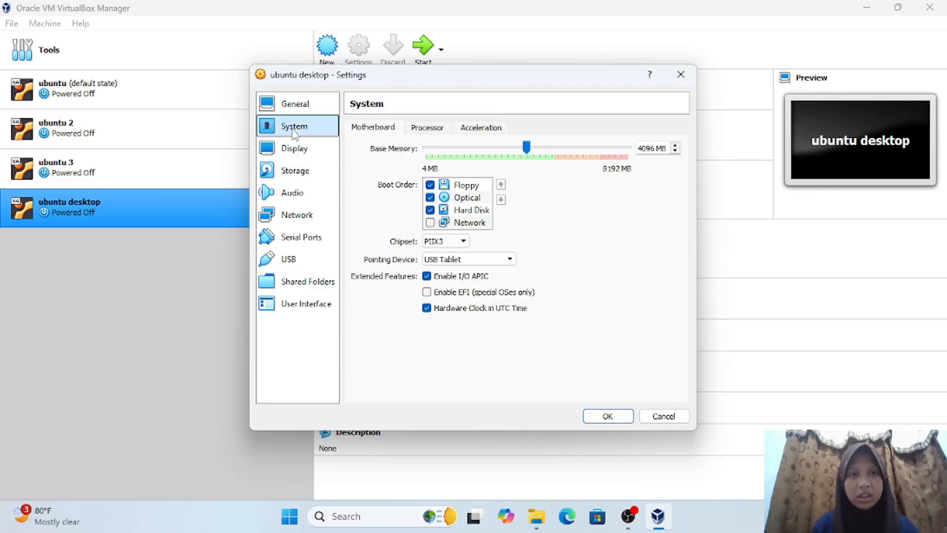
click(427, 128)
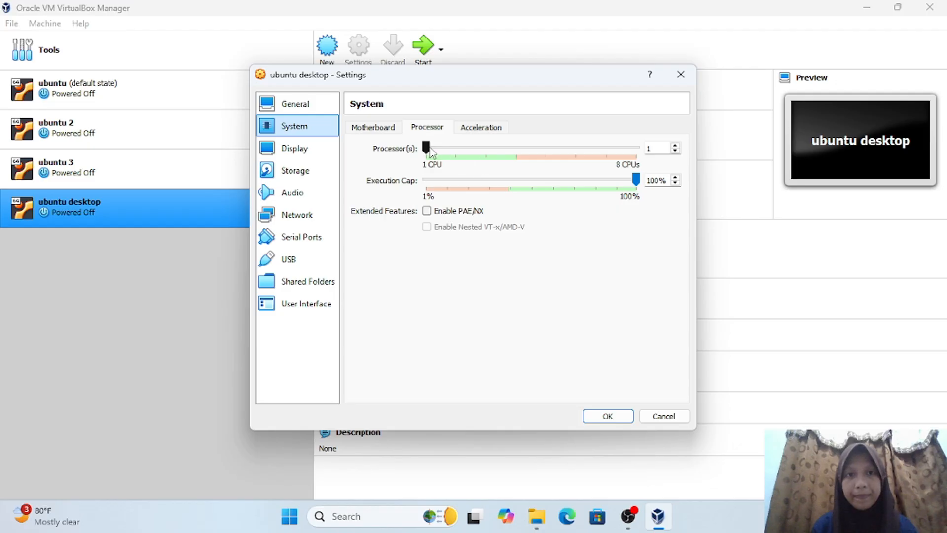
click(451, 161)
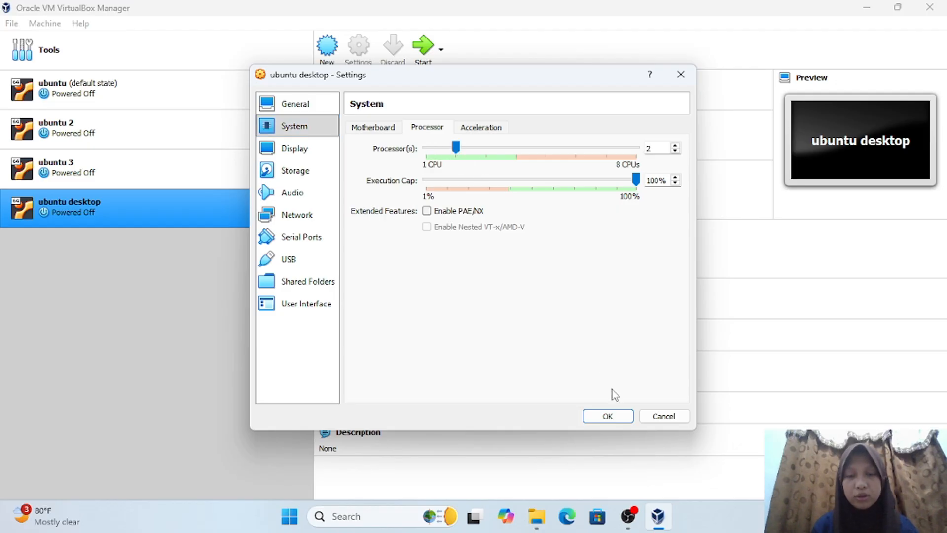
click(608, 416)
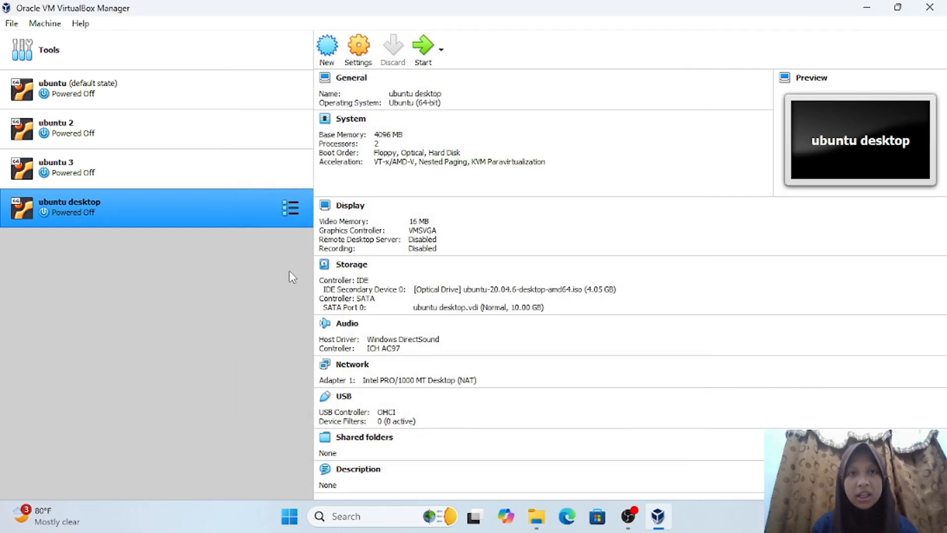
- Start the ubuntu desktop VM
click(423, 49)
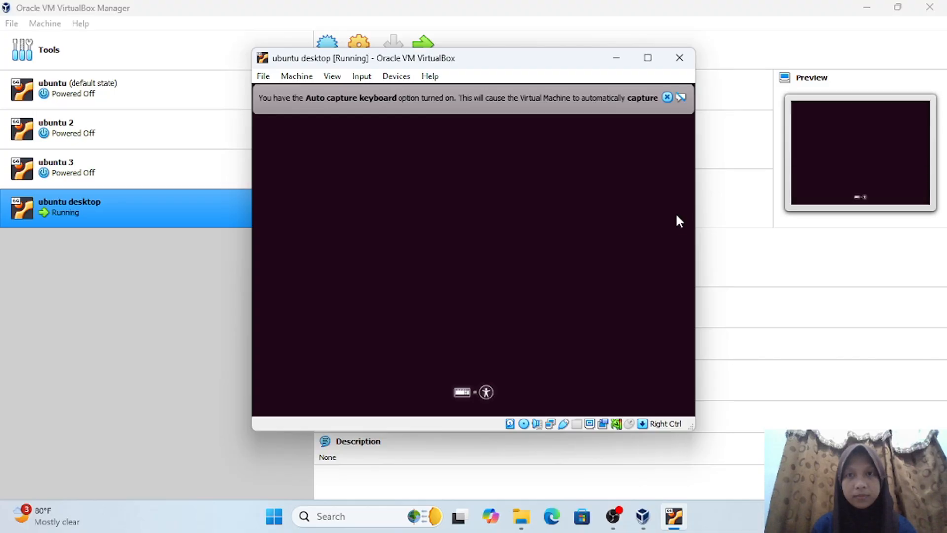
- Dismiss the keyboard capture notice and choose Install Ubuntu on the Welcome screen
click(667, 97)
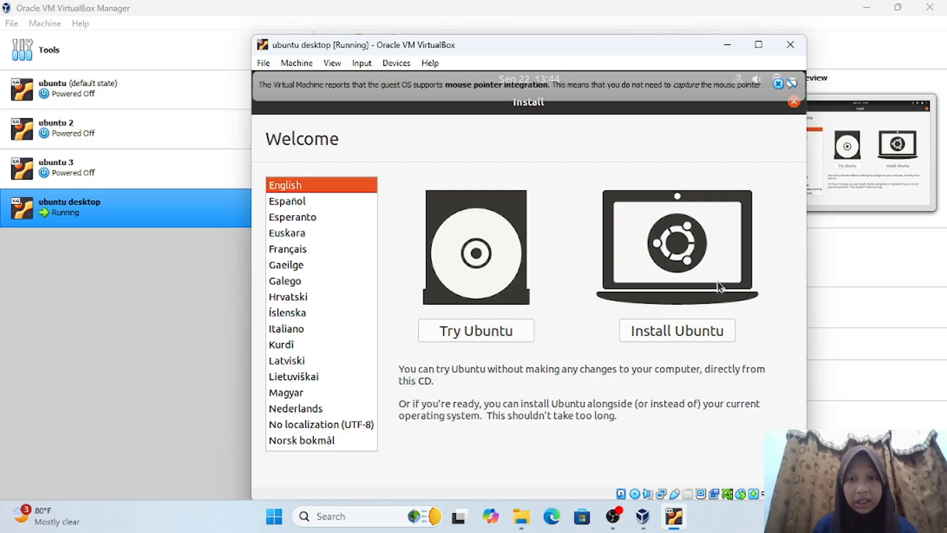
click(699, 334)
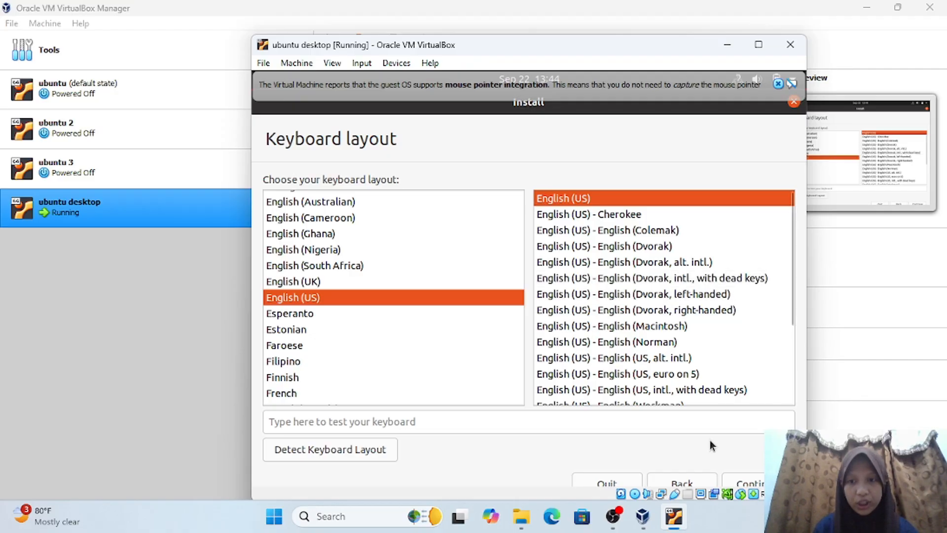
- Accept the English (US) keyboard layout and Normal installation
click(755, 481)
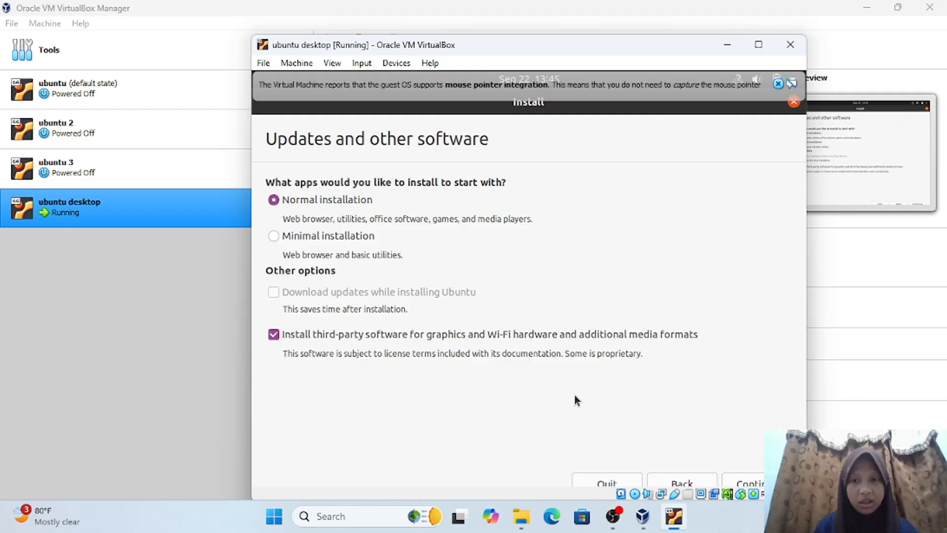
click(749, 481)
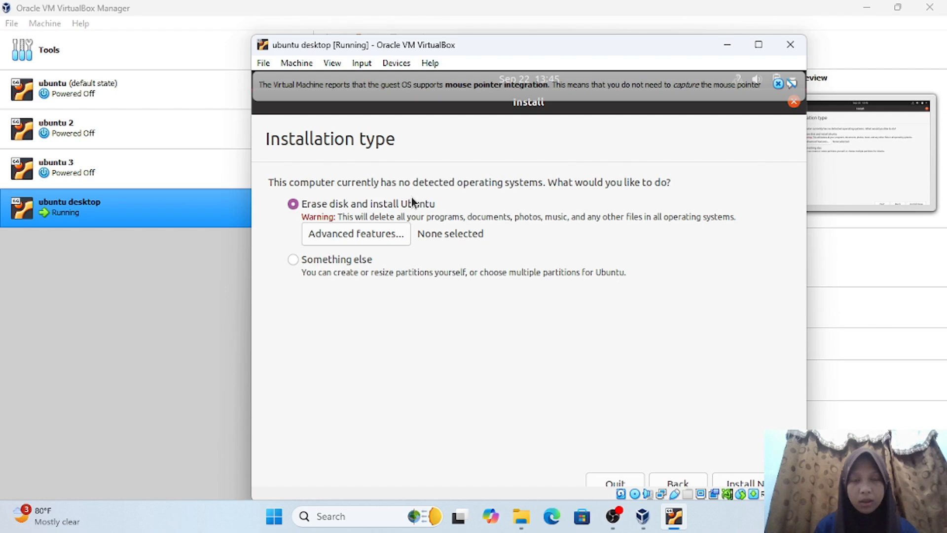
- Choose Erase disk and install Ubuntu, and confirm writing the changes to disk
click(745, 481)
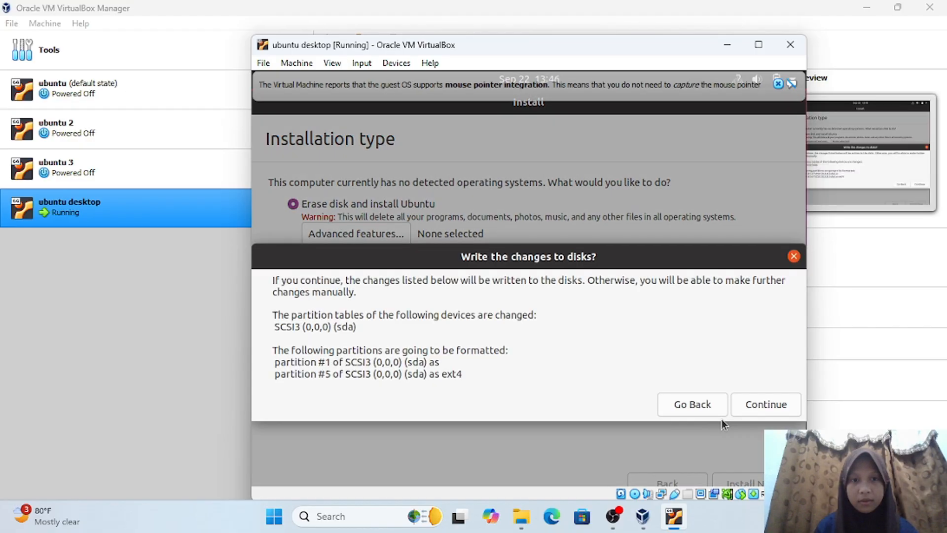
click(764, 404)
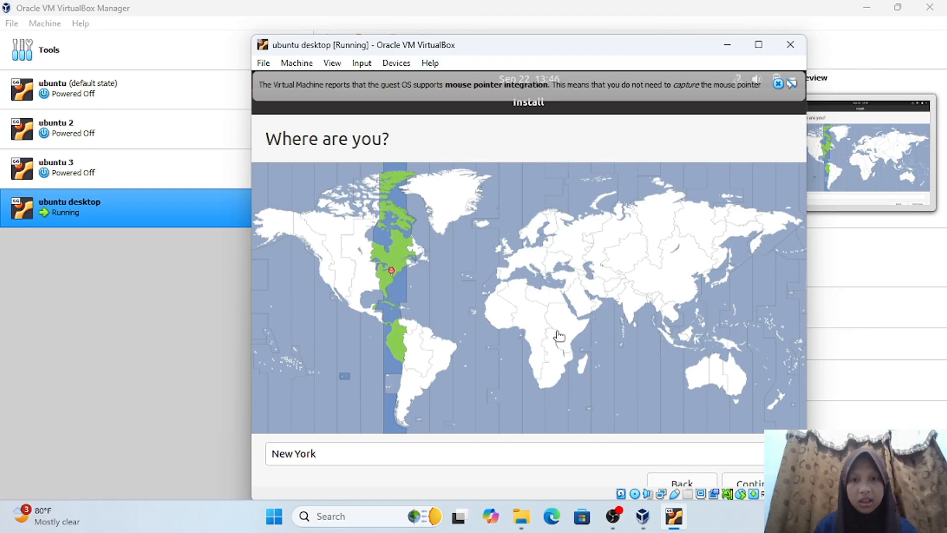
- Replace New York with Jakarta Time (Indonesia) as the time zone and continue
click(318, 453)
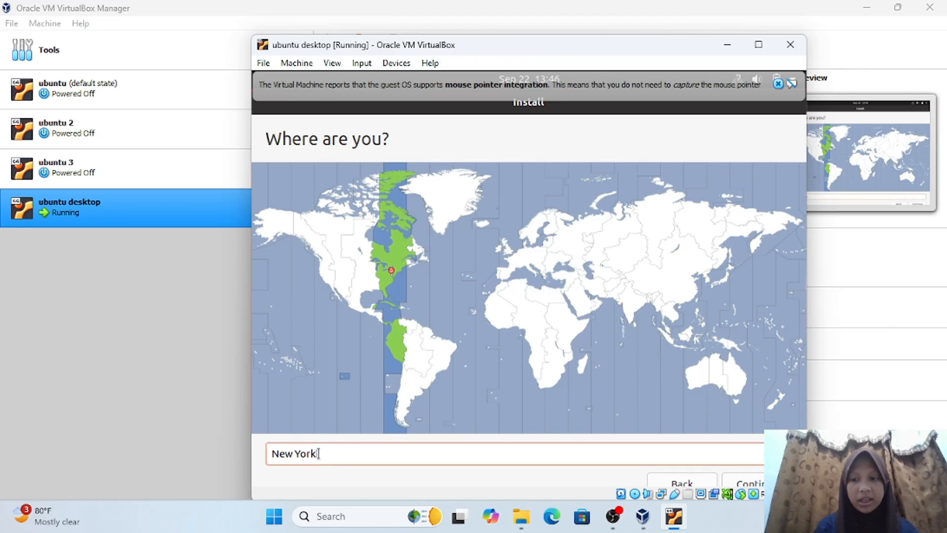
key(BackSpace)
key(BackSpace)
key(BackSpace)
key(BackSpace)
key(BackSpace)
key(BackSpace)
key(BackSpace)
key(BackSpace)
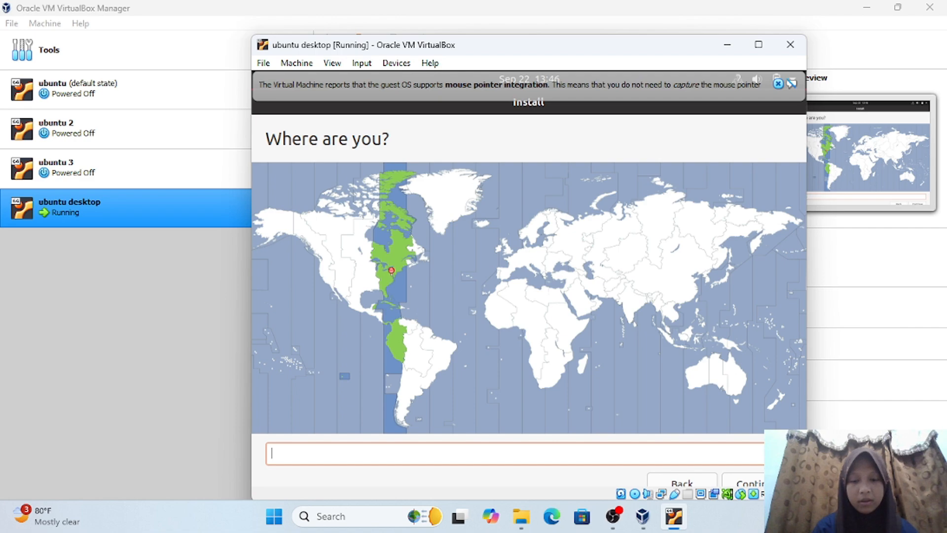
text(jakr)
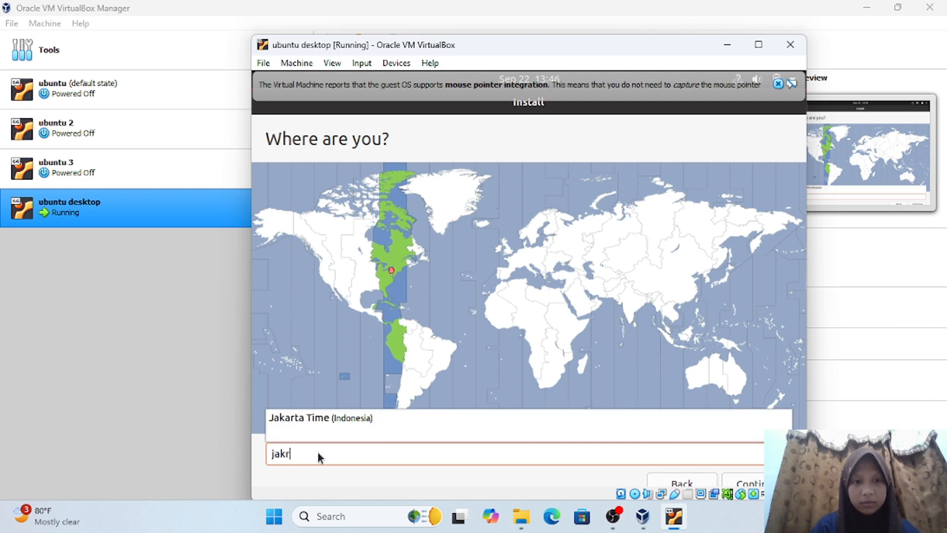
key(BackSpace)
text(a)
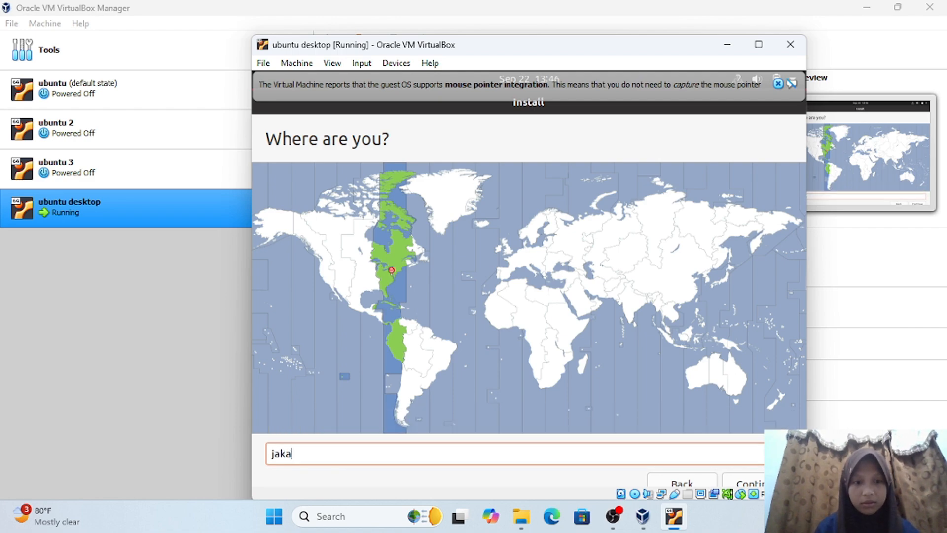
text(r)
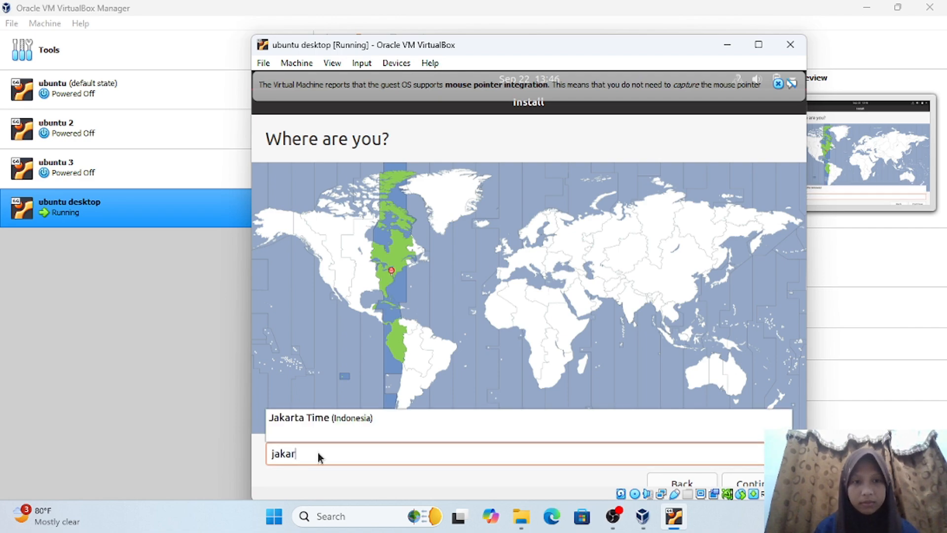
click(333, 418)
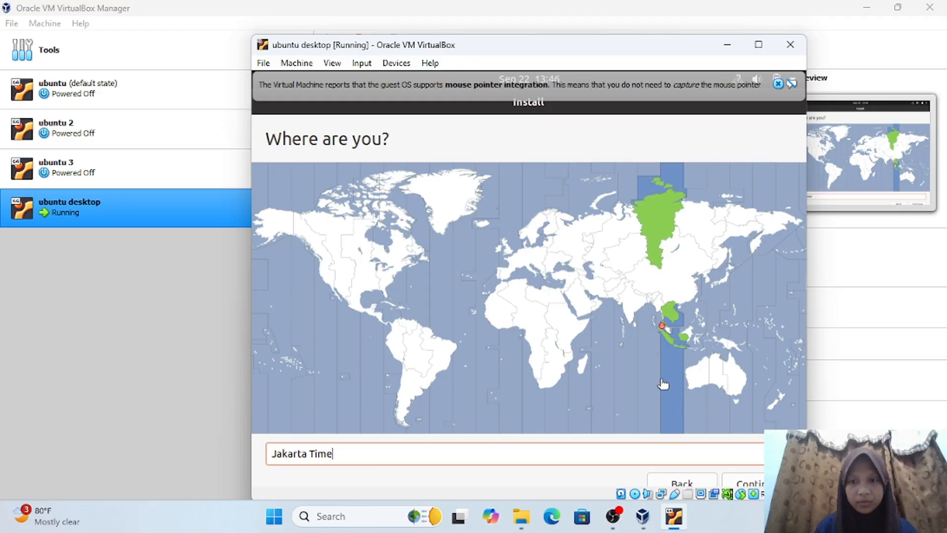
click(760, 485)
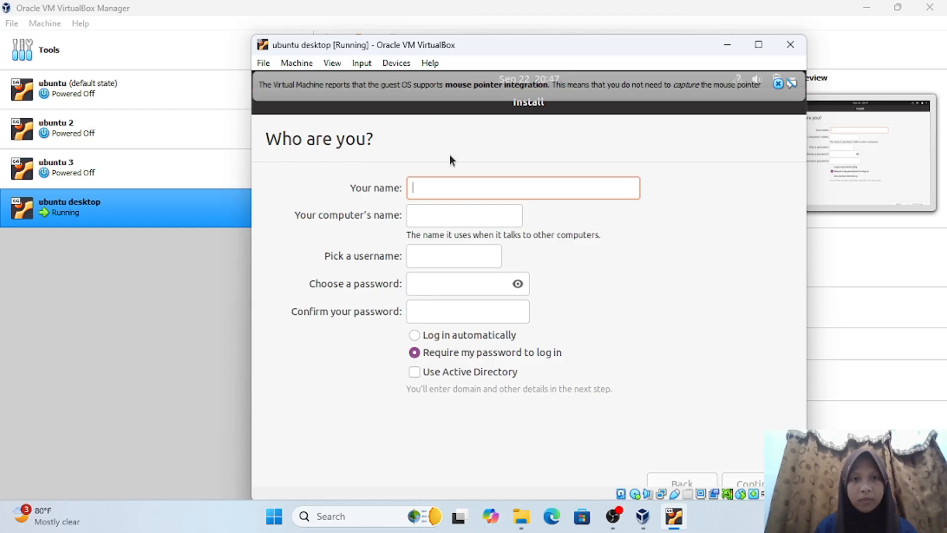
- Enter the user's full name and set the computer name to ubuntu
text(di)
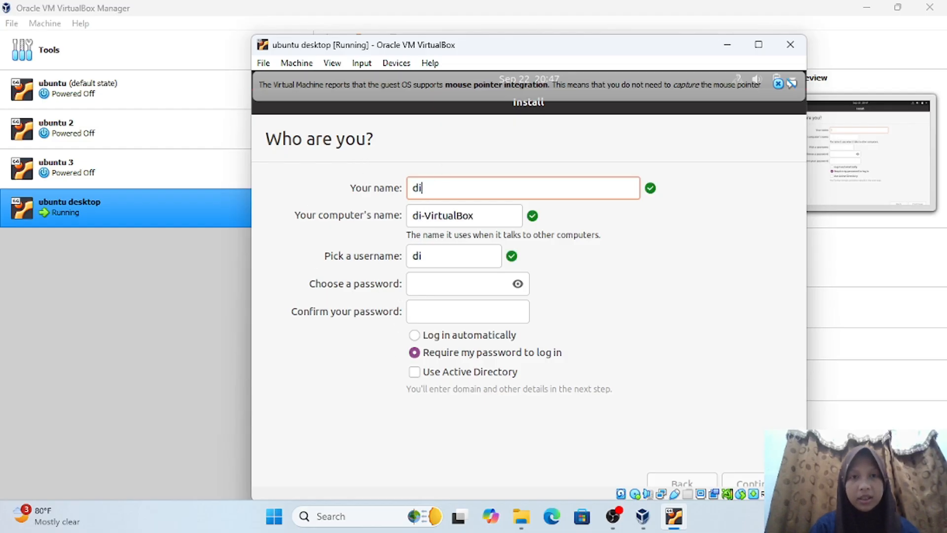
text(arra ro)
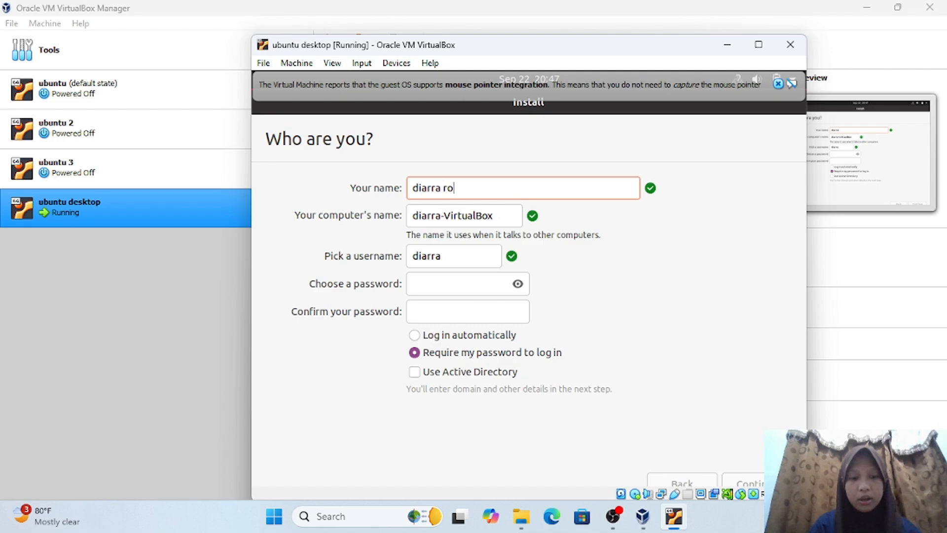
text(smaida)
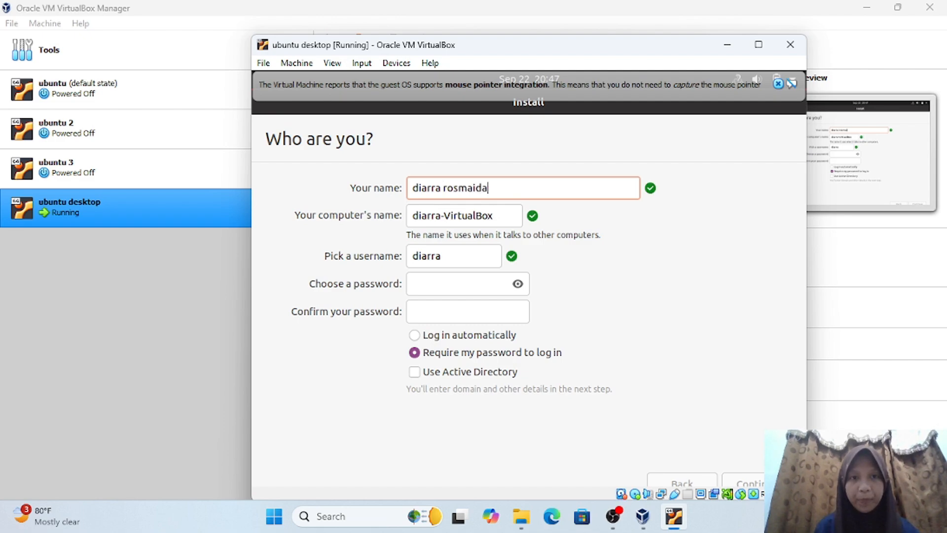
click(498, 217)
key(BackSpace)
key(BackSpace)
key(BackSpace)
key(BackSpace)
key(BackSpace)
key(BackSpace)
key(BackSpace)
key(BackSpace)
key(BackSpace)
key(BackSpace)
key(BackSpace)
key(BackSpace)
key(BackSpace)
key(BackSpace)
key(BackSpace)
key(BackSpace)
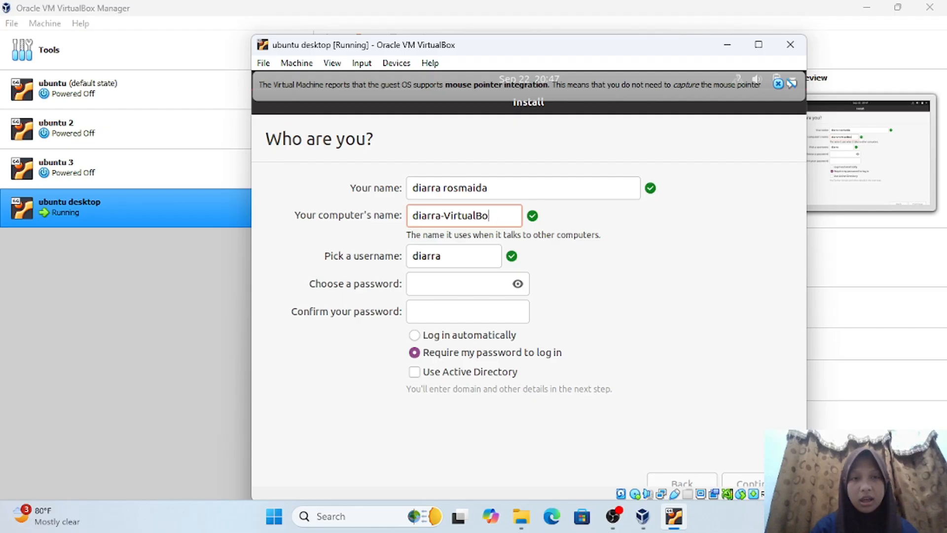
key(BackSpace)
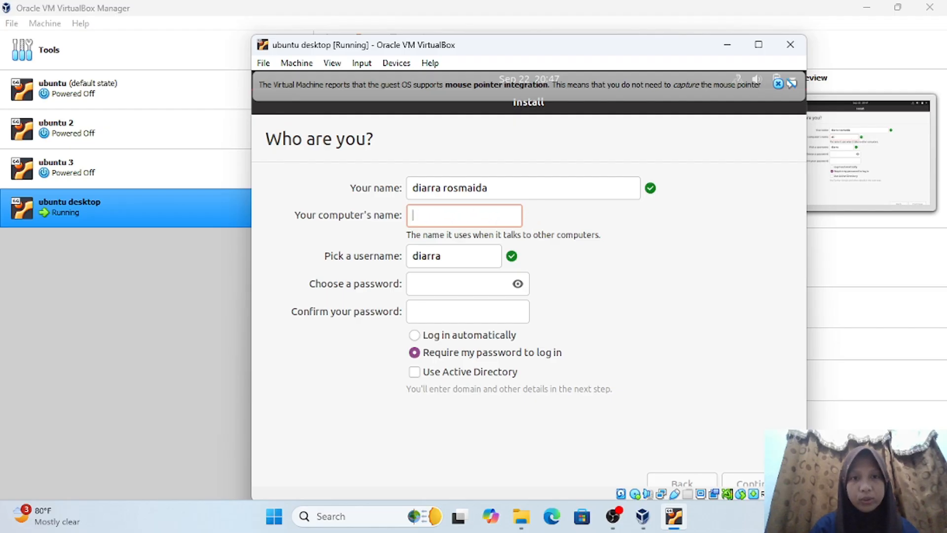
text(ubuntu)
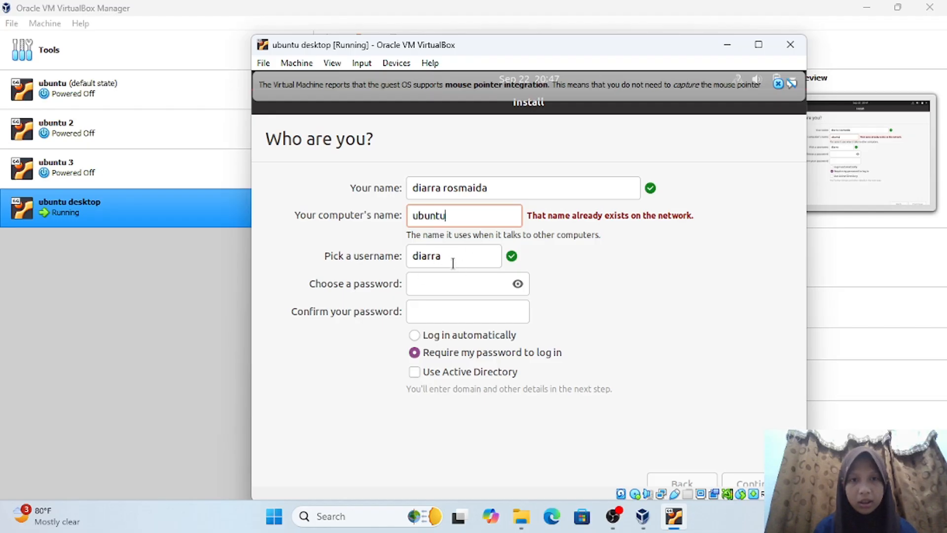
- Type and confirm the account password, then start the installation
click(441, 282)
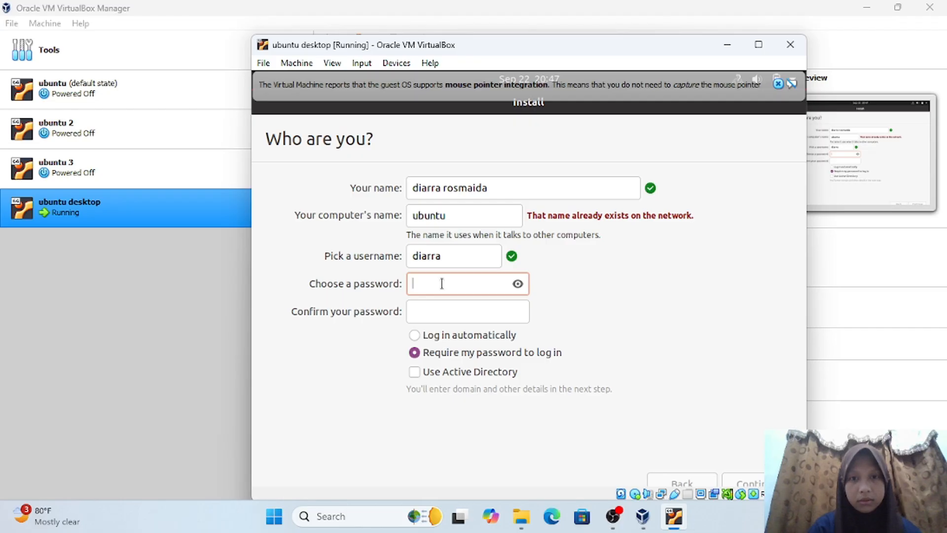
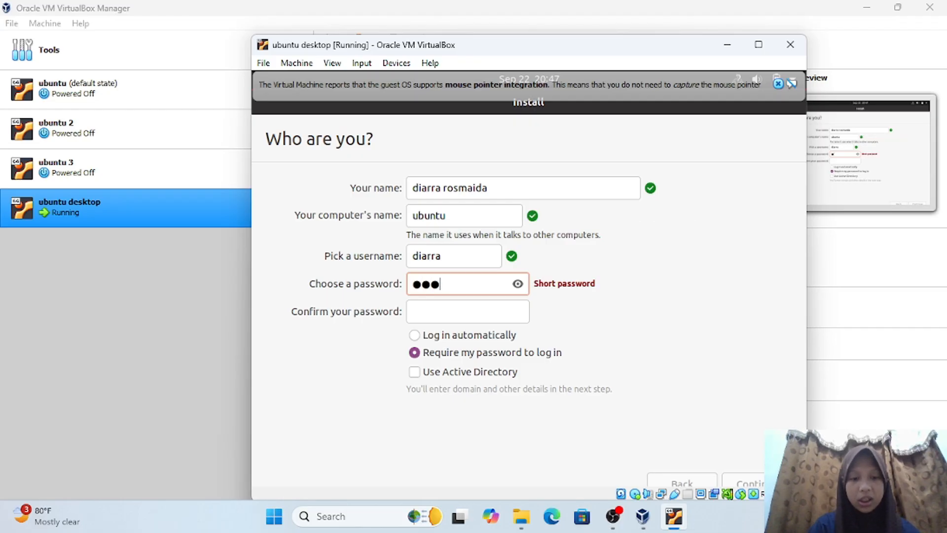
click(428, 311)
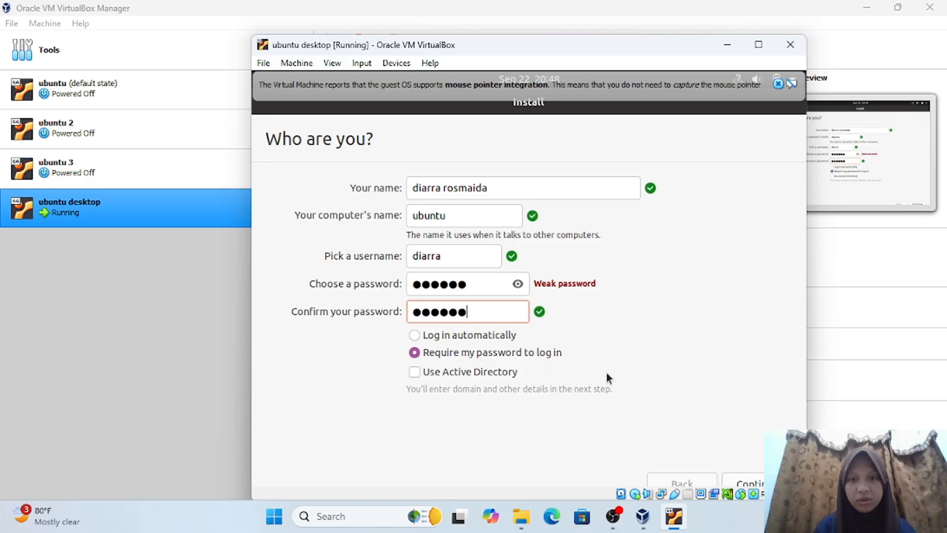
click(762, 486)
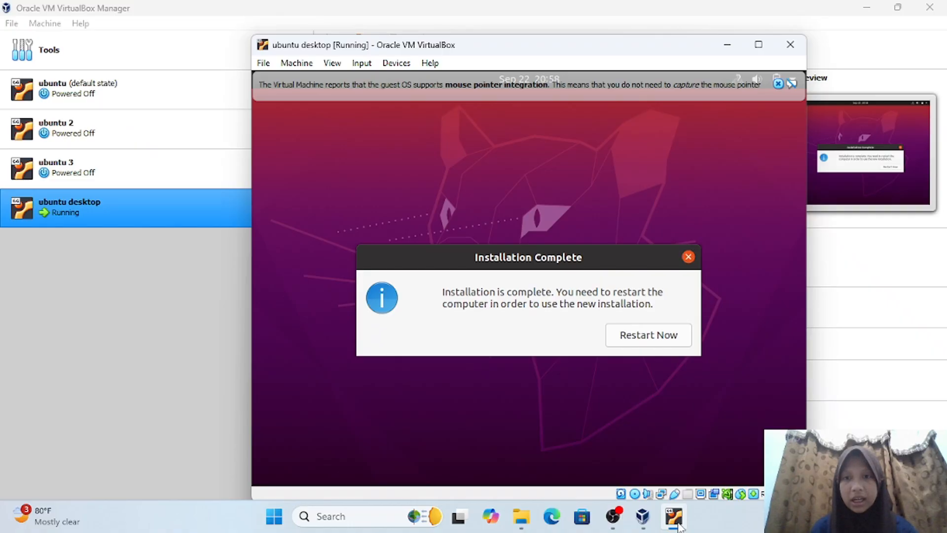
- Restart Now from the Installation Complete dialog
click(642, 335)
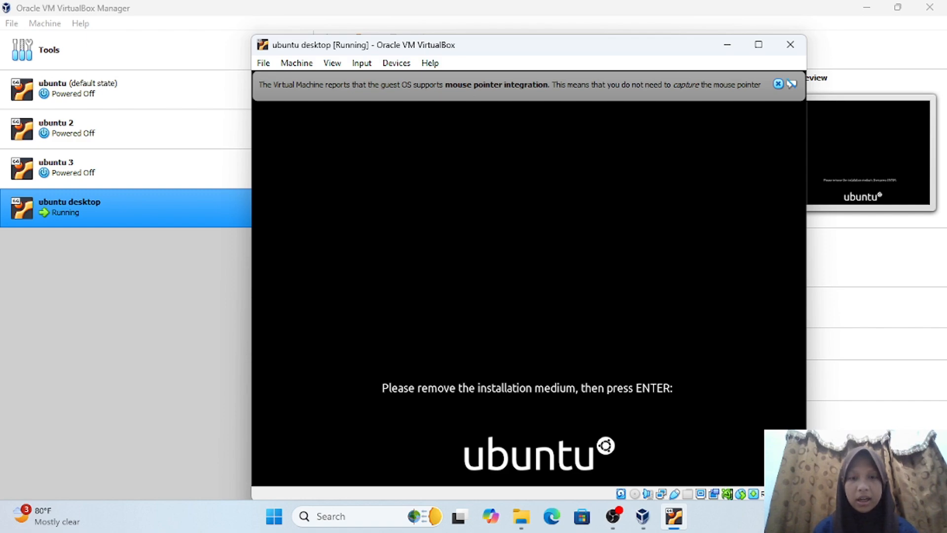
- Confirm the medium is removed, move the VM window right, and close the mouse integration notice
key(Return)
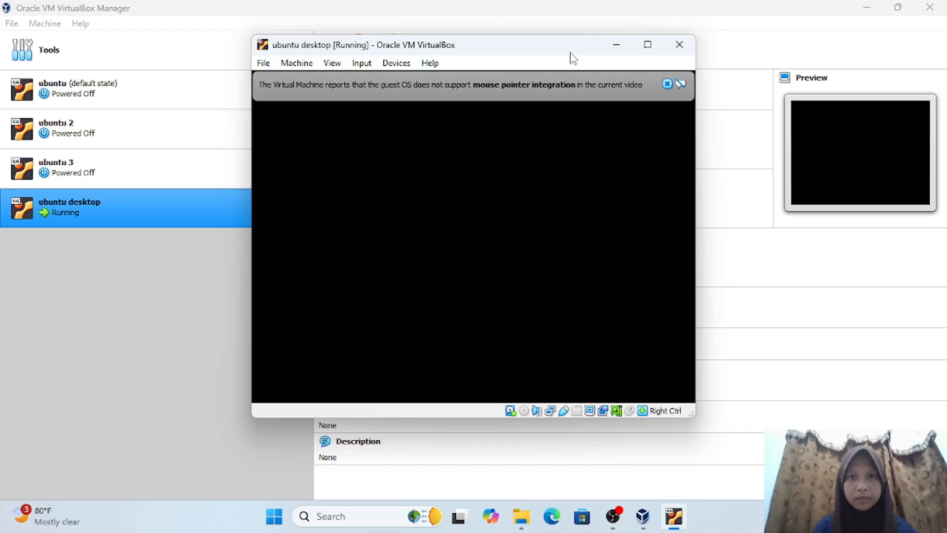
drag(562, 49, 650, 44)
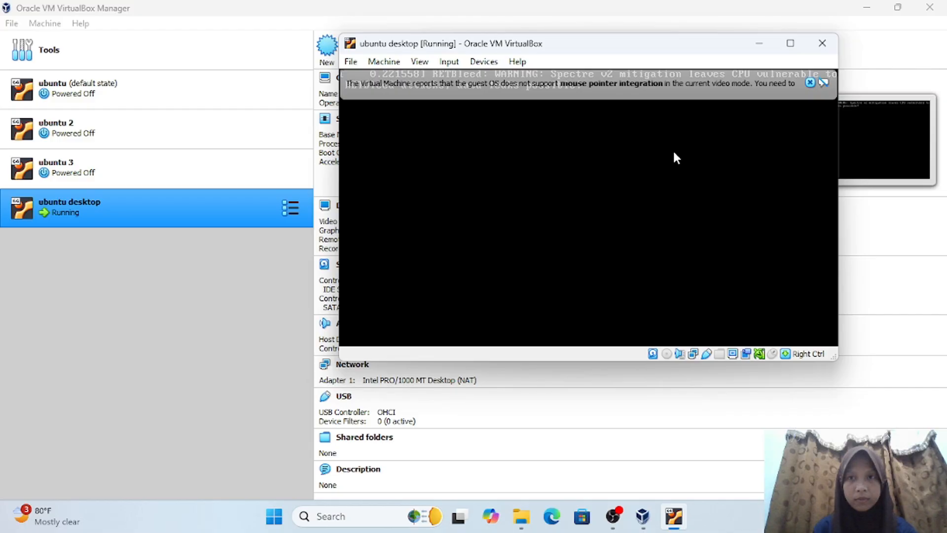
click(811, 83)
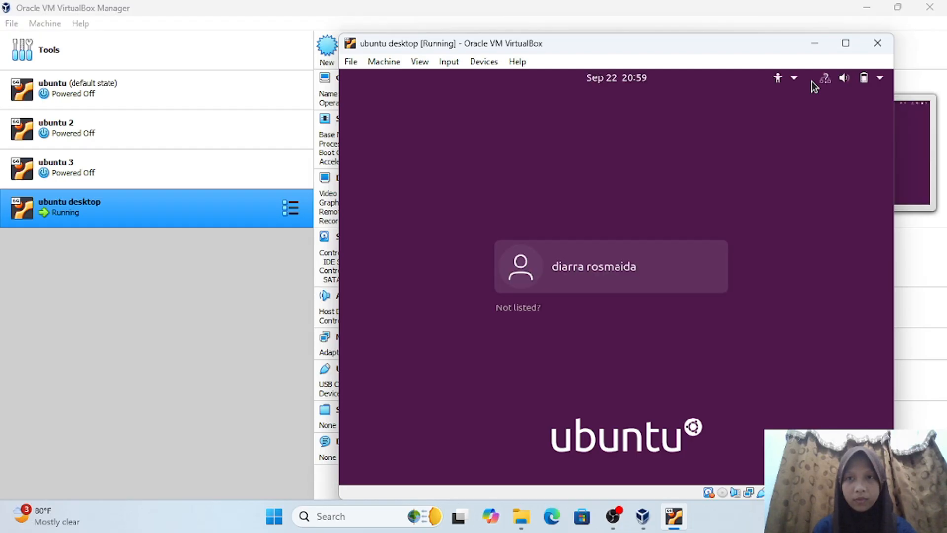
- Log in as the new user by selecting its account tile and entering the password
click(597, 266)
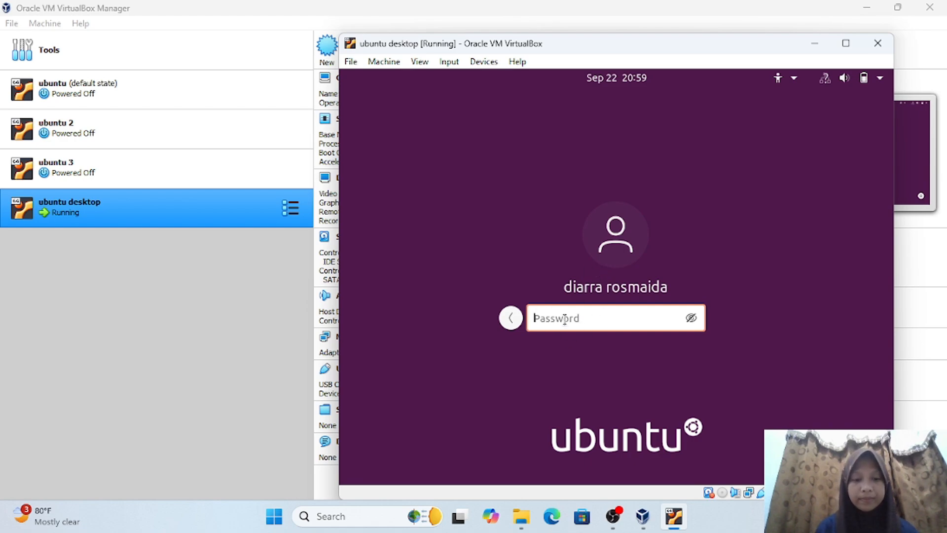
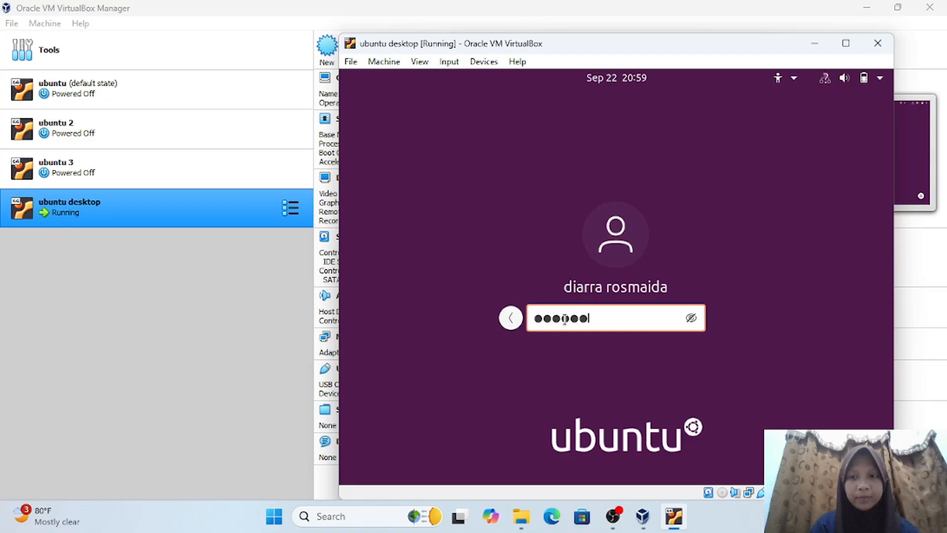
key(Return)
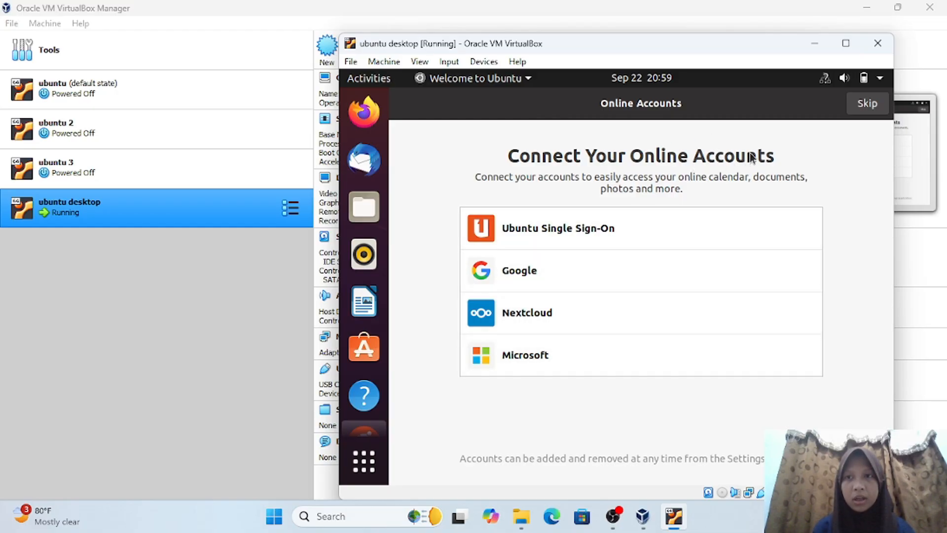
- Skip Online Accounts and move past Livepatch, Help improve Ubuntu and Privacy to finish the welcome setup
click(870, 104)
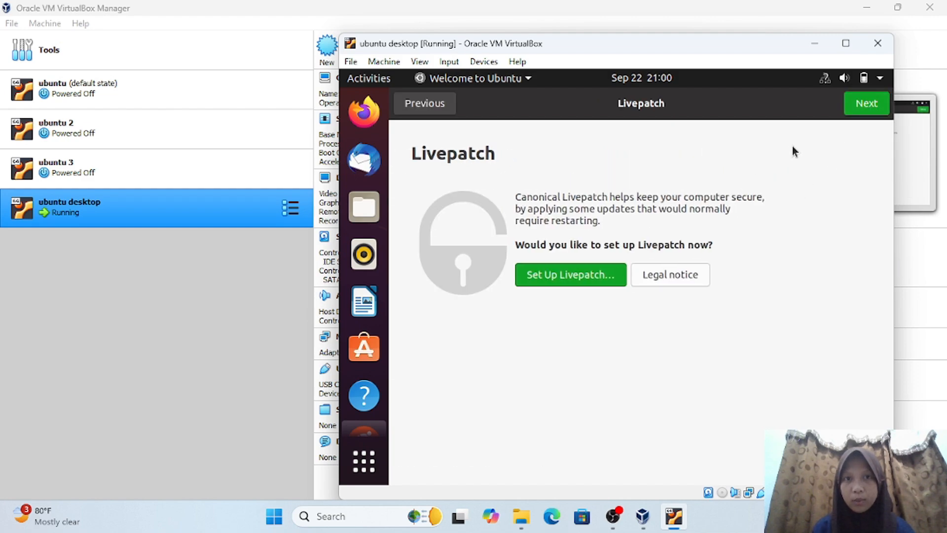
click(864, 104)
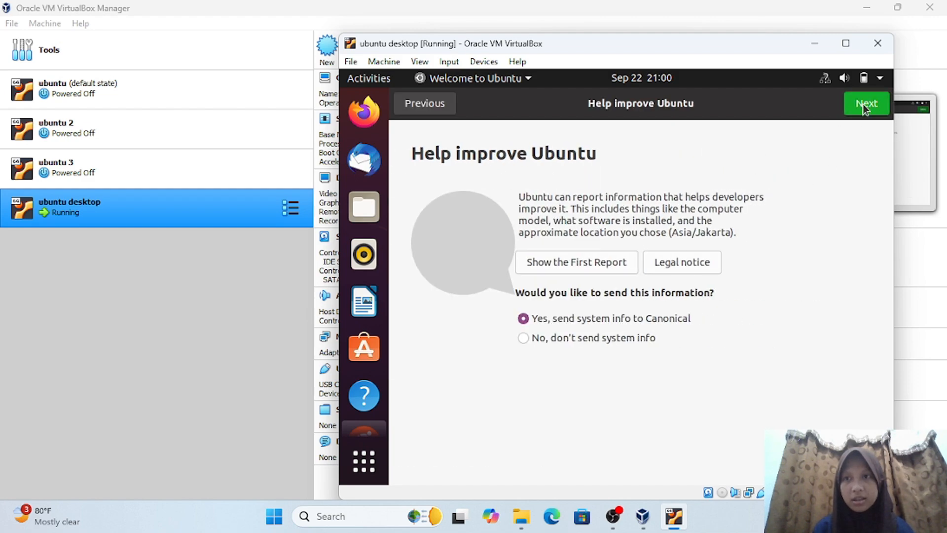
click(863, 105)
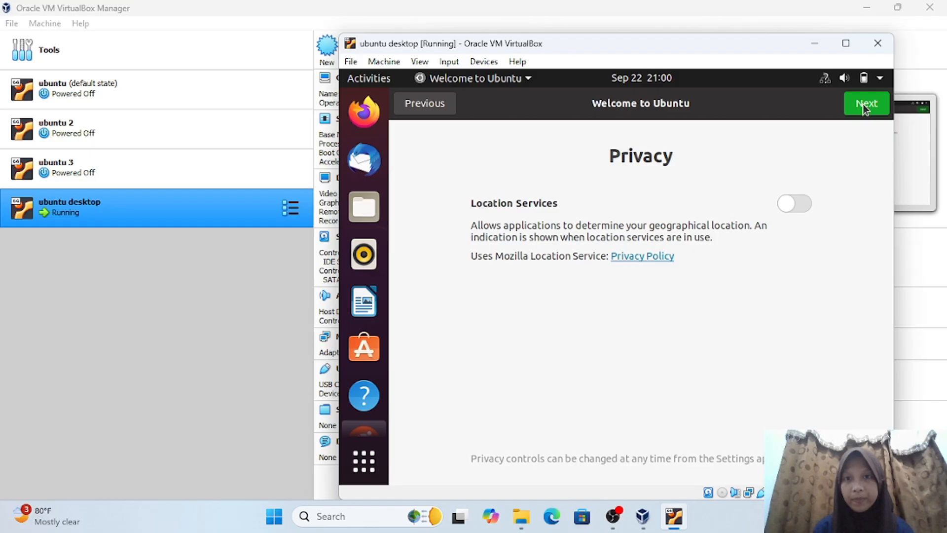
click(863, 104)
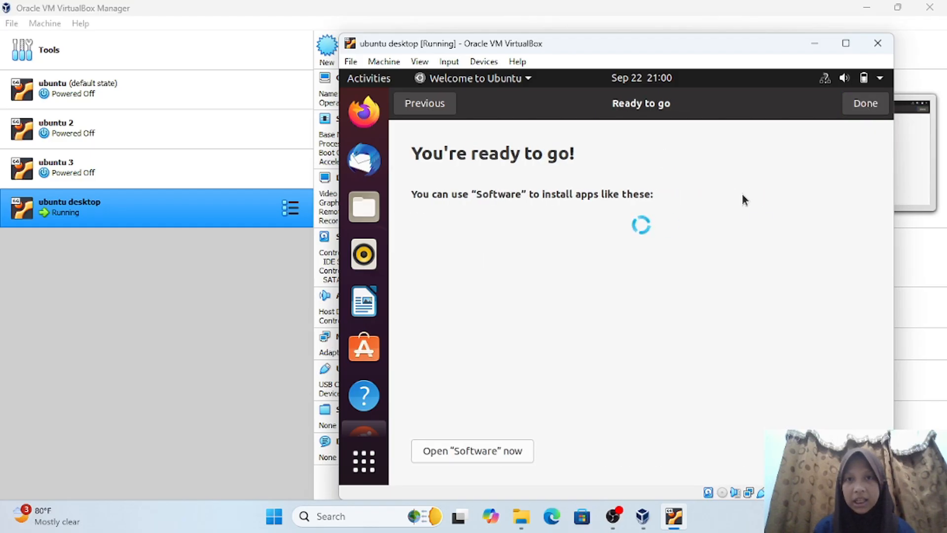
click(856, 105)
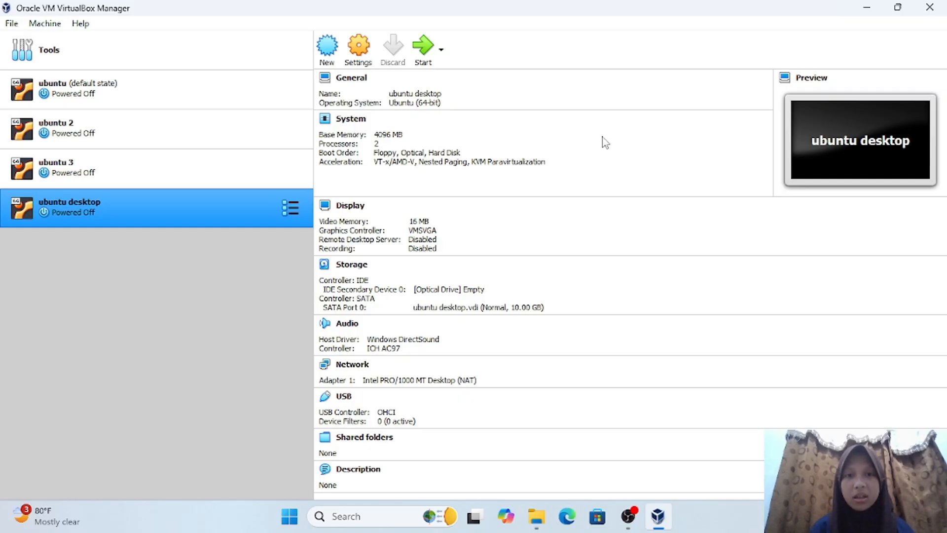
- Start a new virtual machine named 'cent os' with 1024 MB memory
click(331, 52)
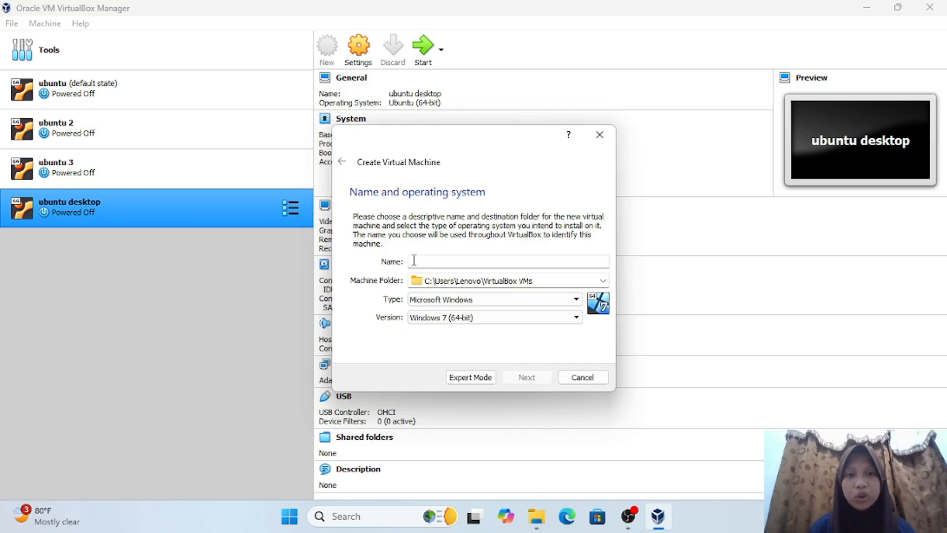
text(cent os)
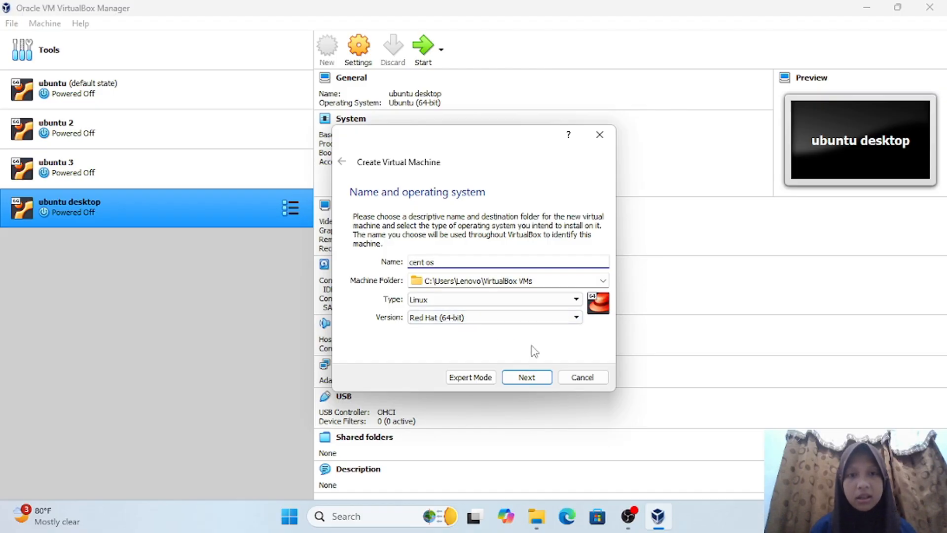
click(526, 377)
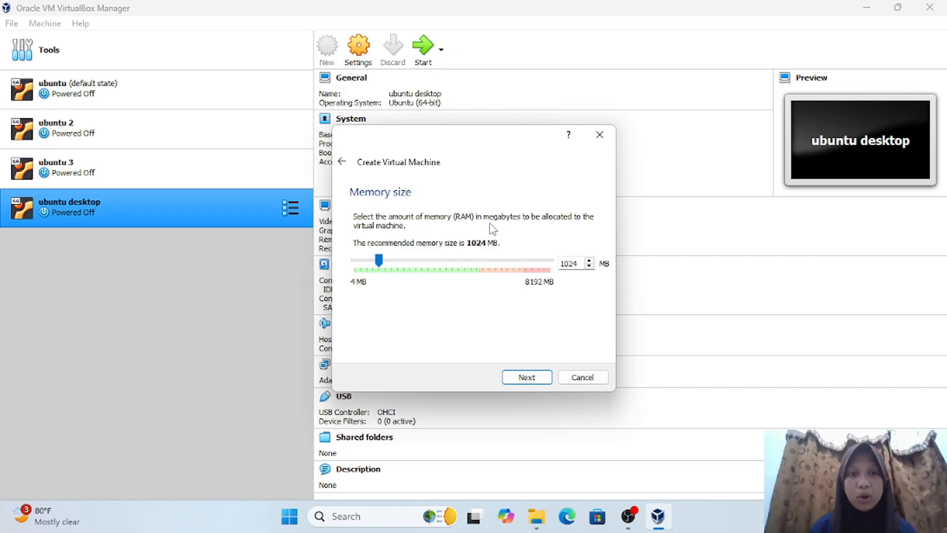
click(532, 385)
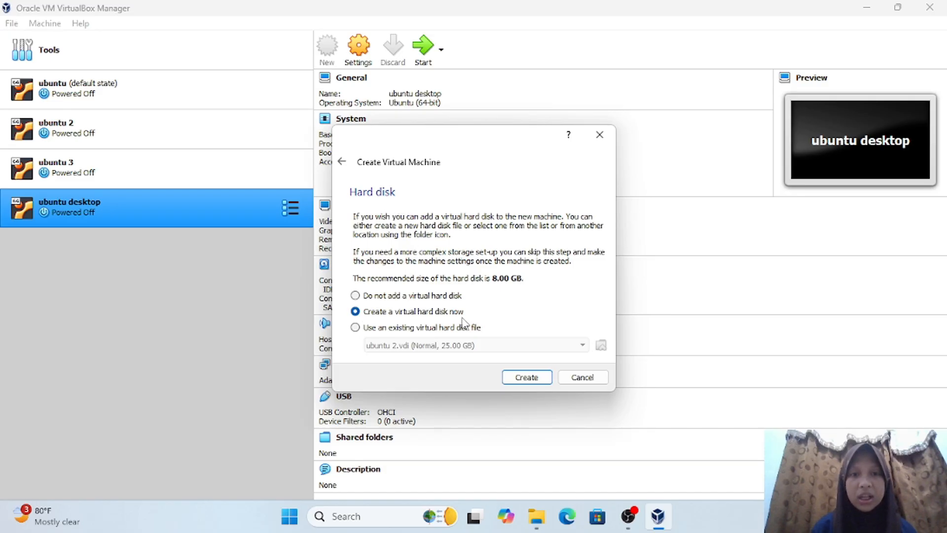
- Create a dynamically allocated 10 GB VDI virtual hard disk for it
click(532, 379)
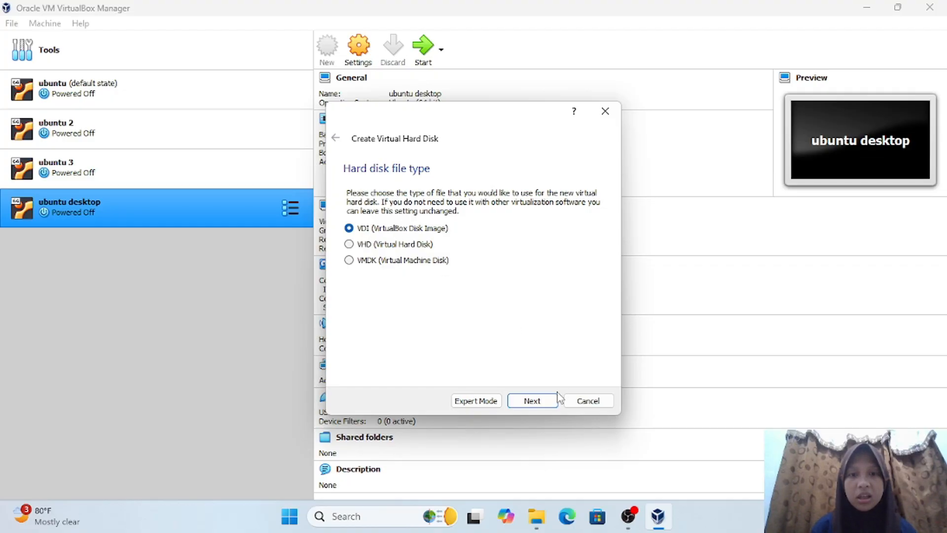
click(543, 401)
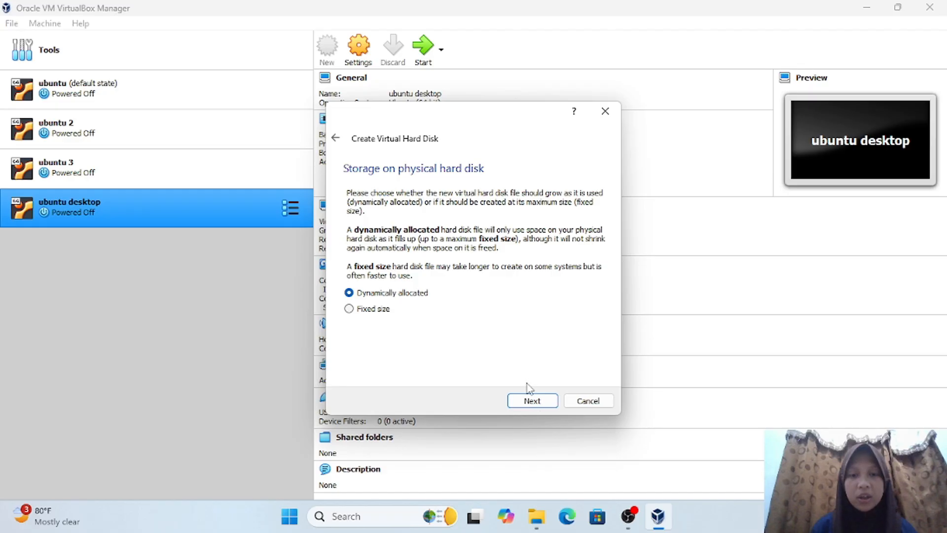
click(533, 401)
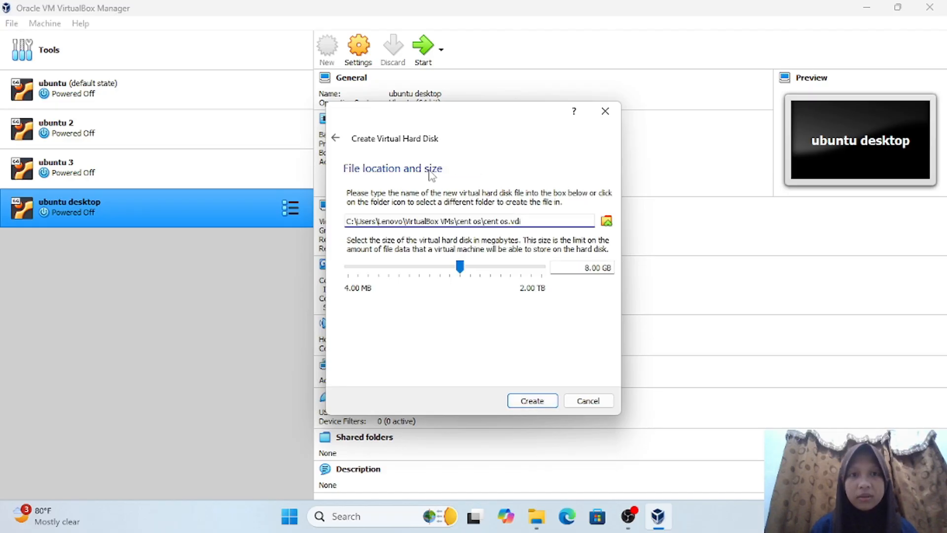
click(590, 266)
key(BackSpace)
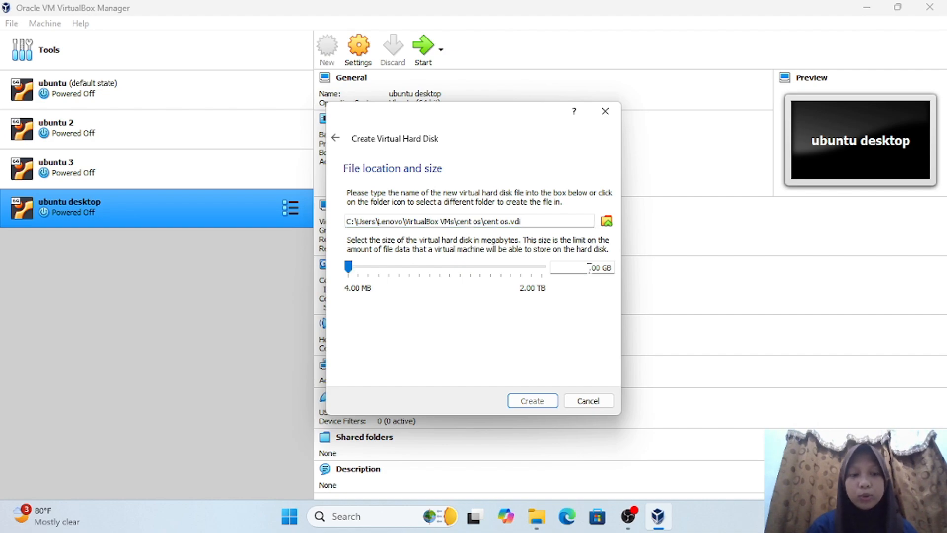
text(10)
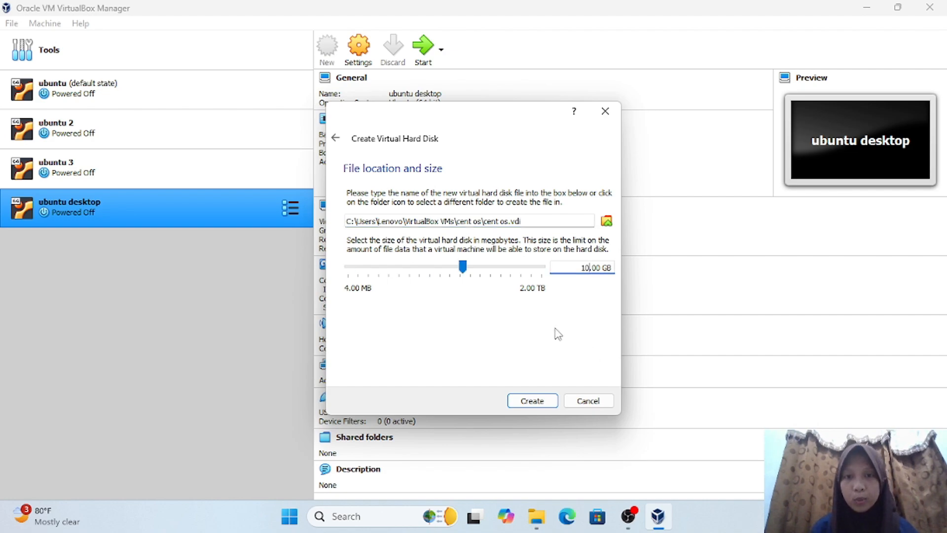
click(539, 408)
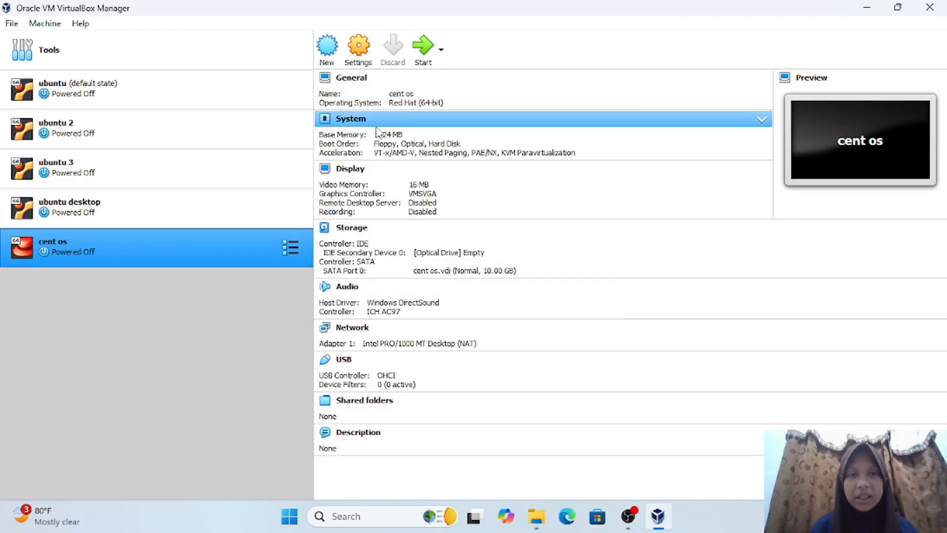
- Give the cent os machine 2 processors in its System settings
click(361, 59)
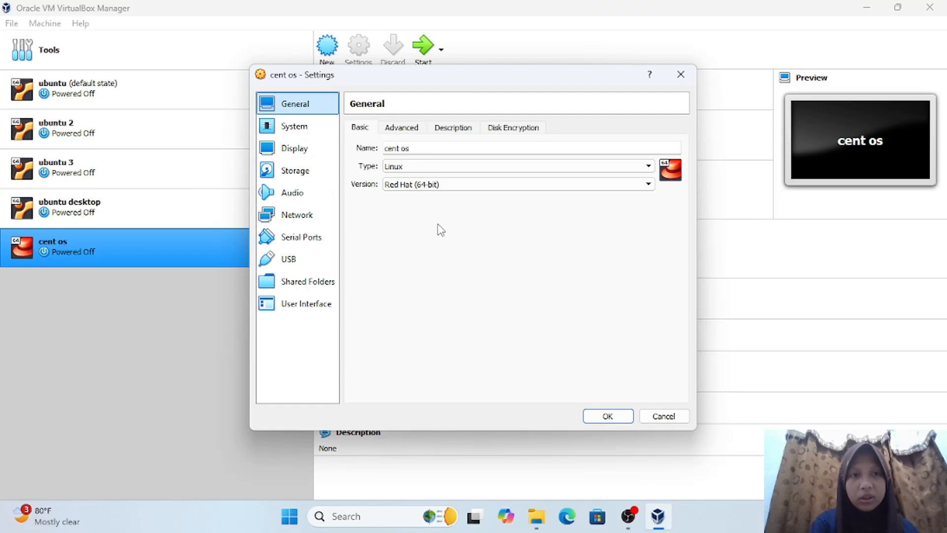
click(304, 130)
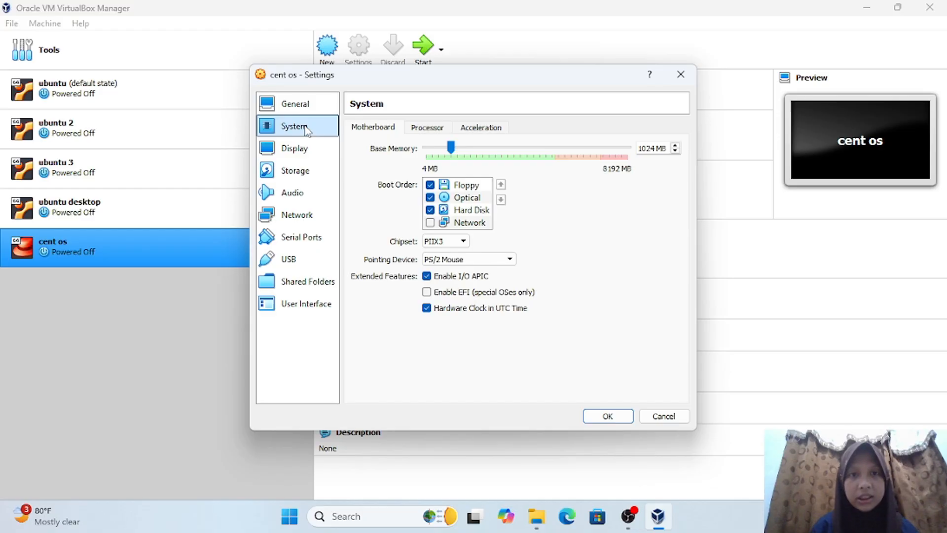
click(424, 131)
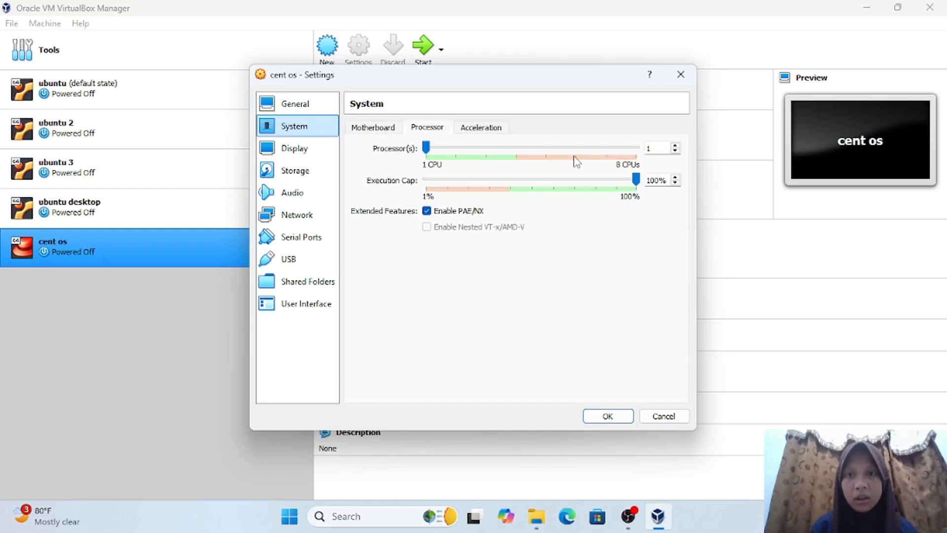
click(675, 146)
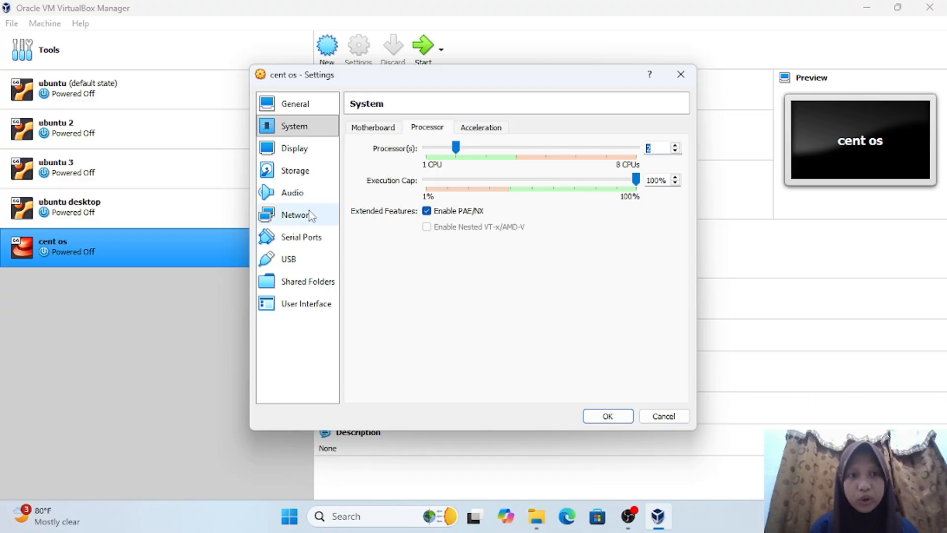
- Load CentOS-7.0-1406-x86_64-DVD.iso from Downloads into the optical drive and save the settings
click(304, 170)
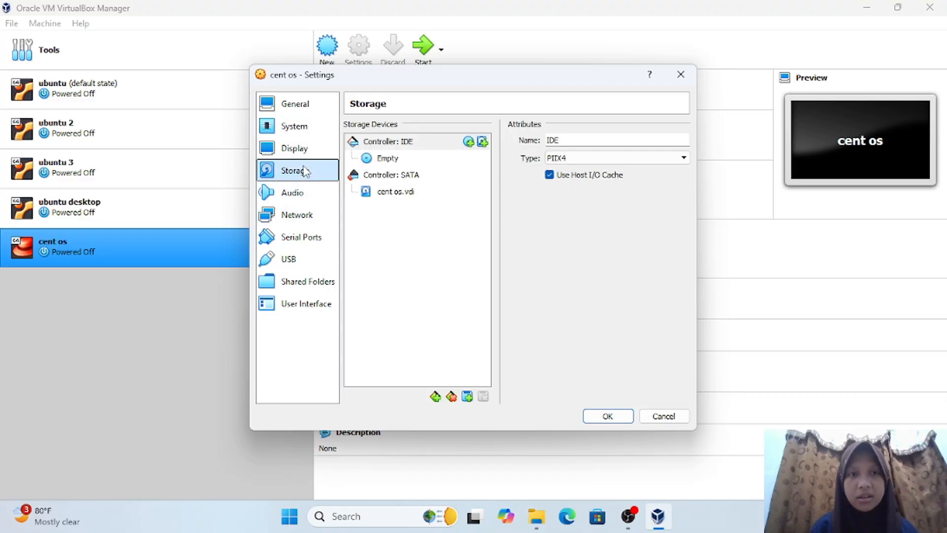
click(389, 158)
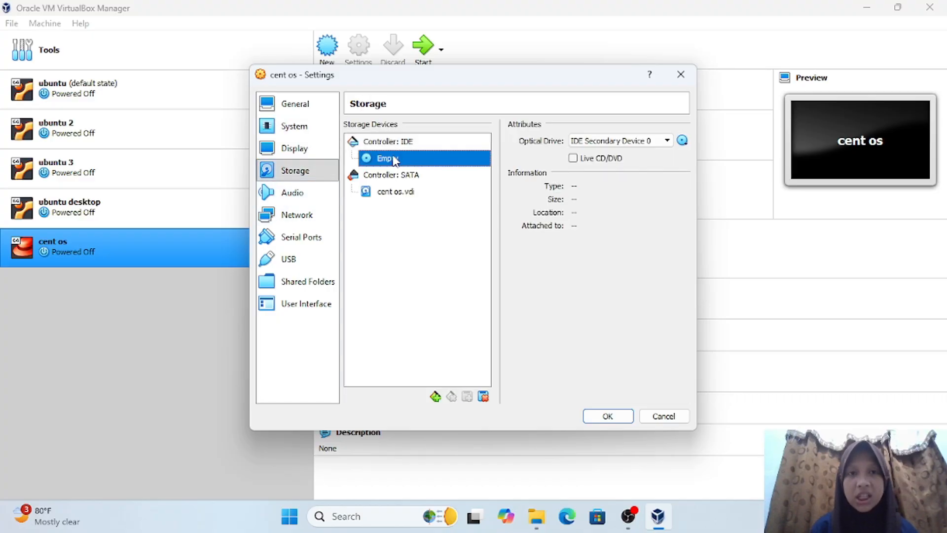
click(682, 140)
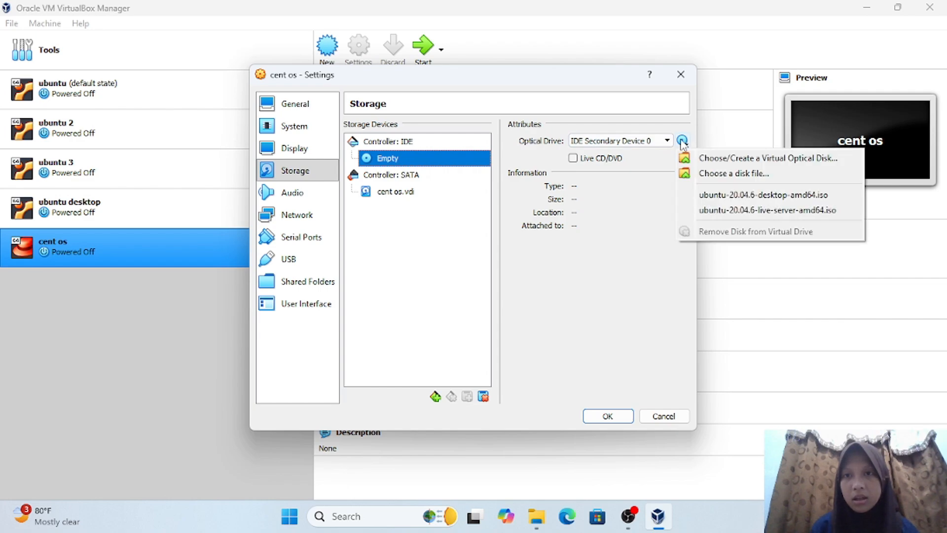
click(707, 177)
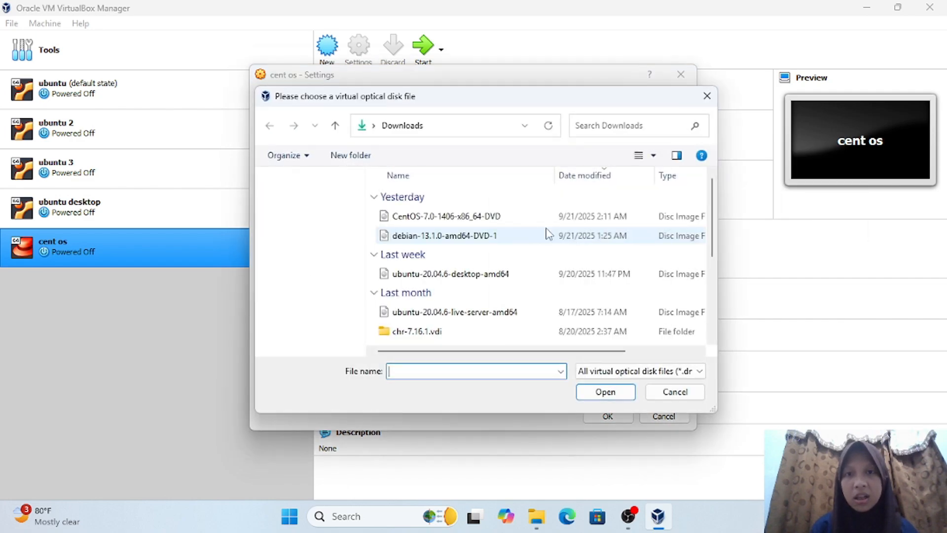
scroll(334, 291, down, 3)
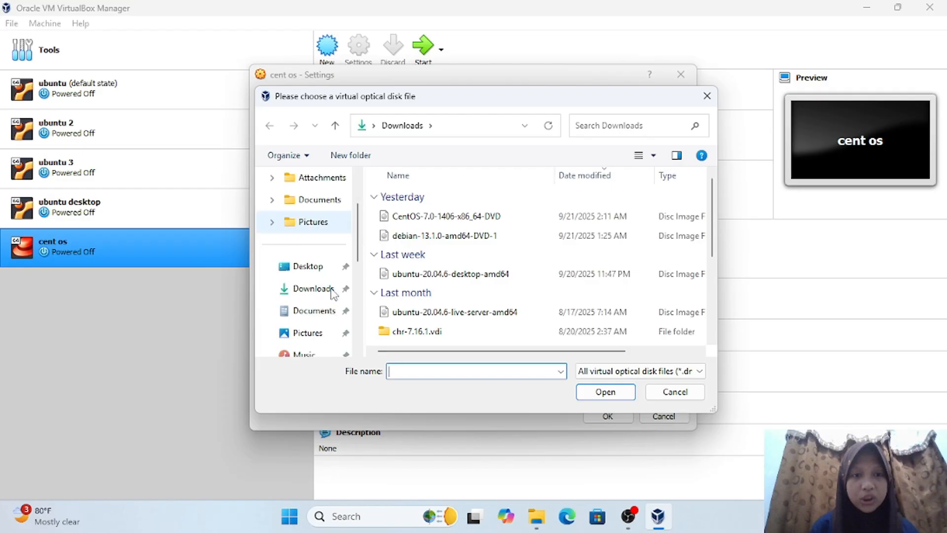
click(329, 226)
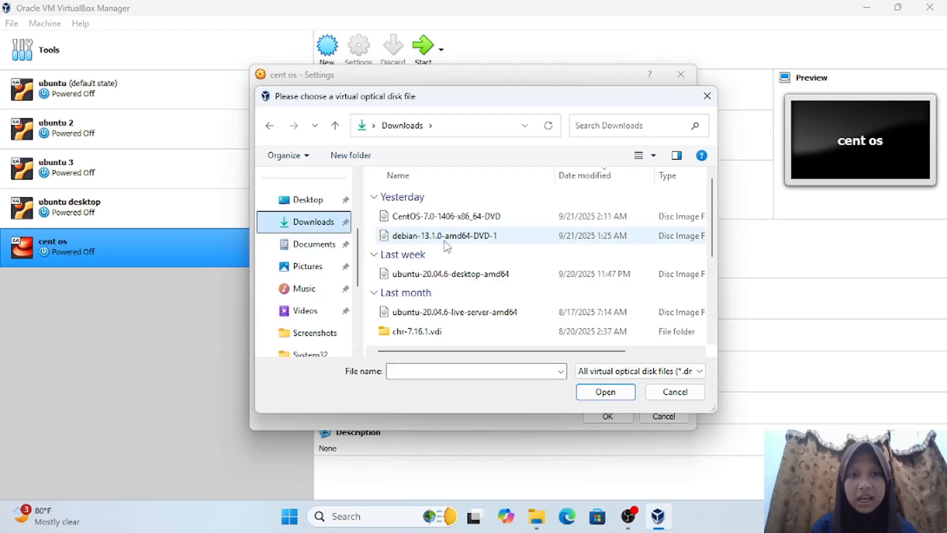
click(447, 217)
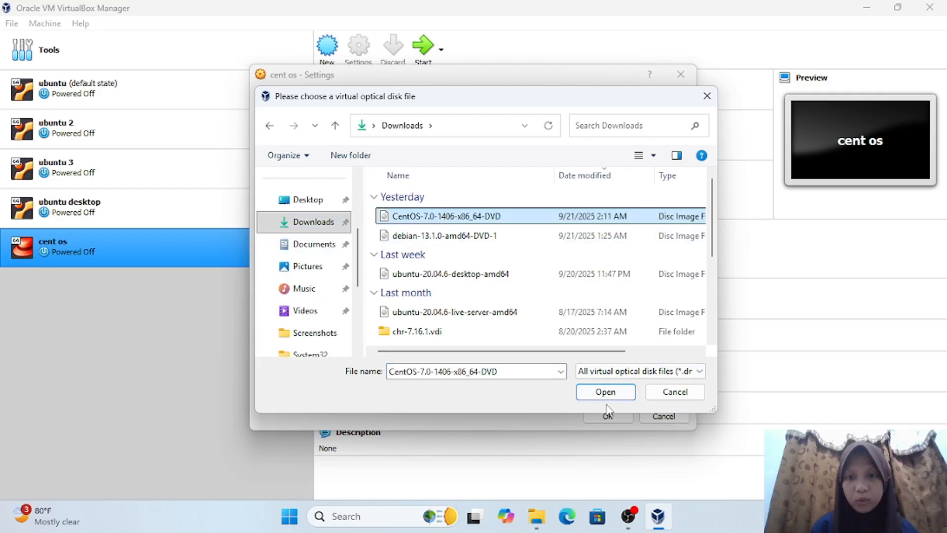
click(605, 393)
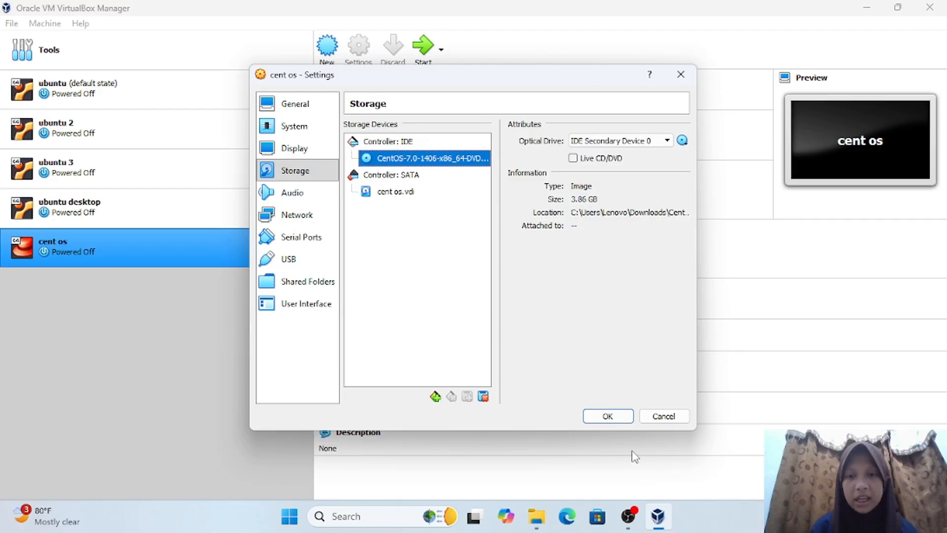
click(608, 417)
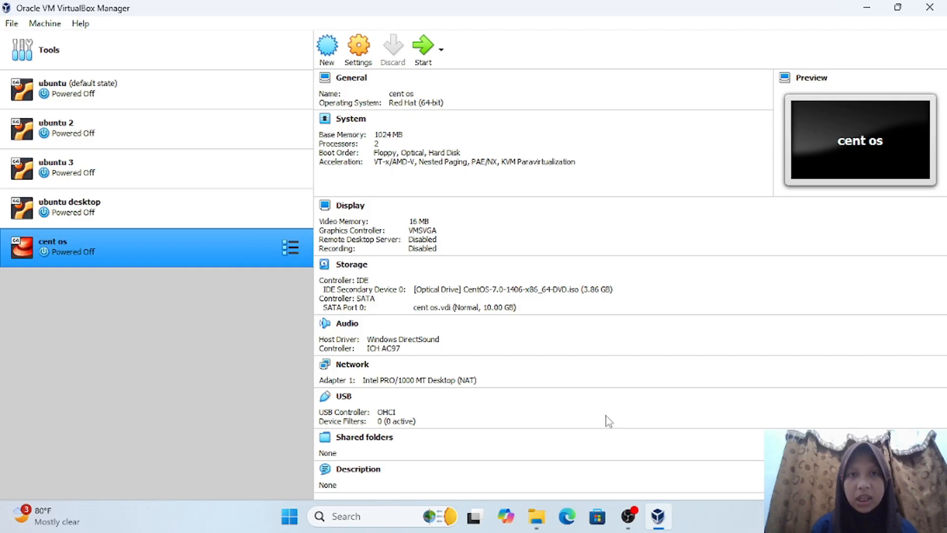
- Start the cent os VM and boot the Install CentOS 7 option
click(430, 50)
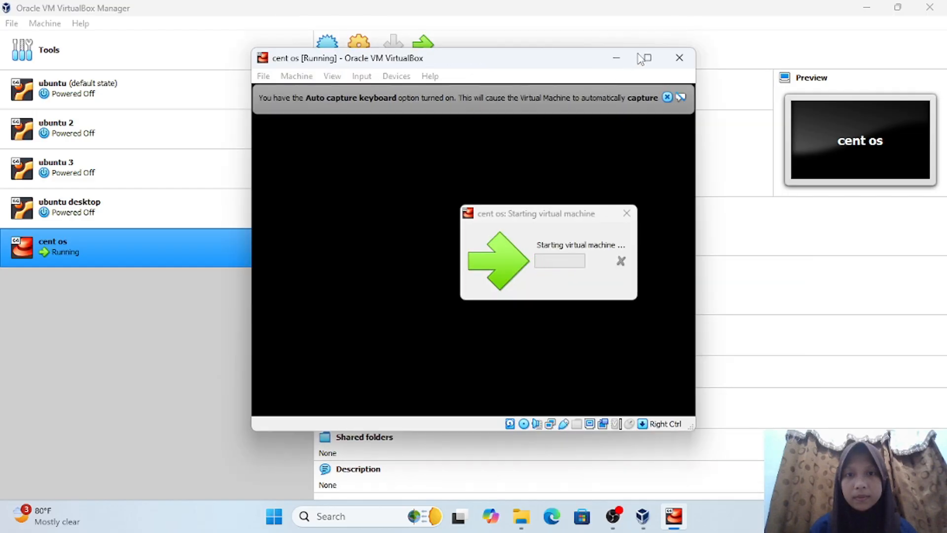
drag(570, 63, 620, 58)
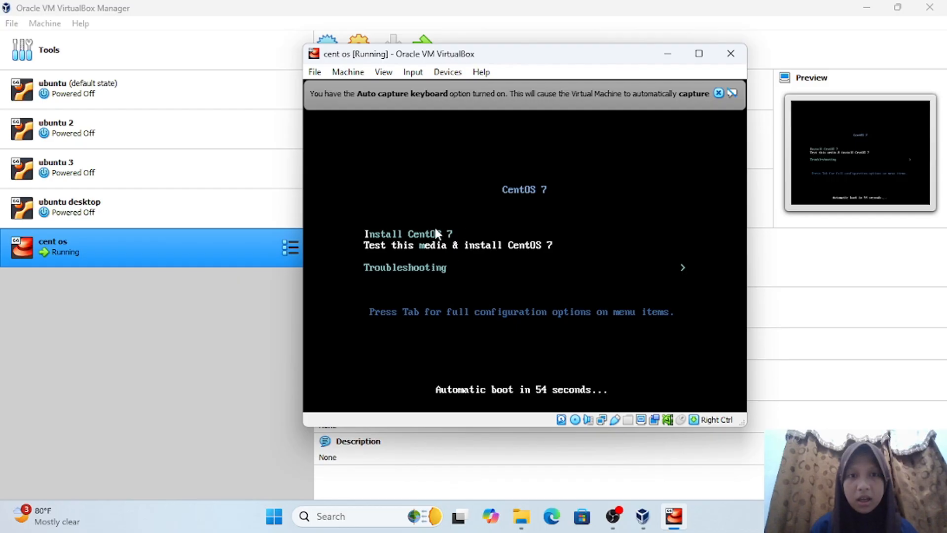
key(Return)
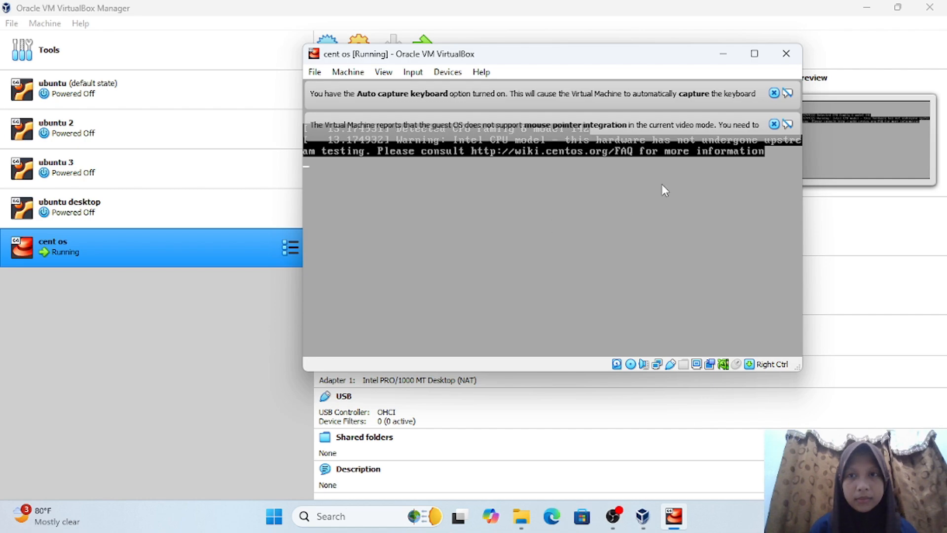
- Dismiss the keyboard and mouse notices and set the timezone region to Asia
click(774, 93)
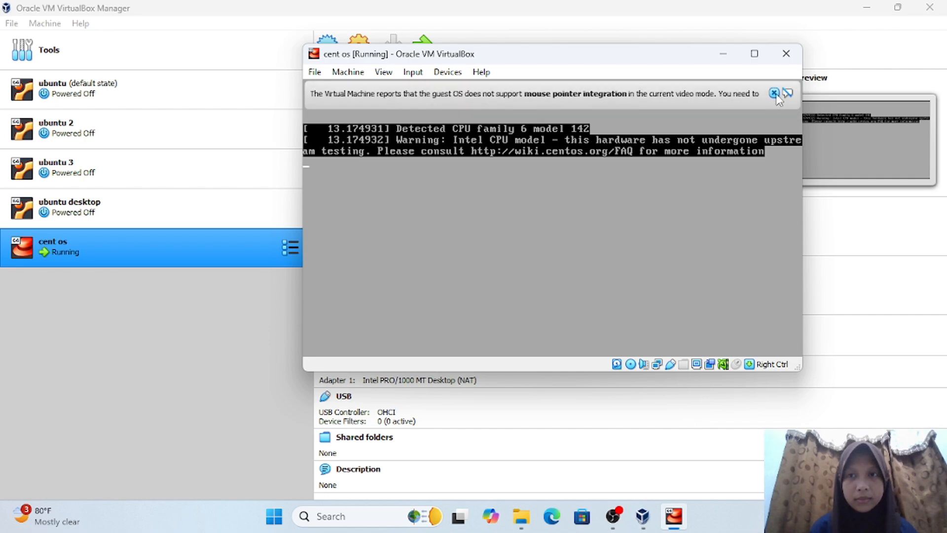
click(774, 93)
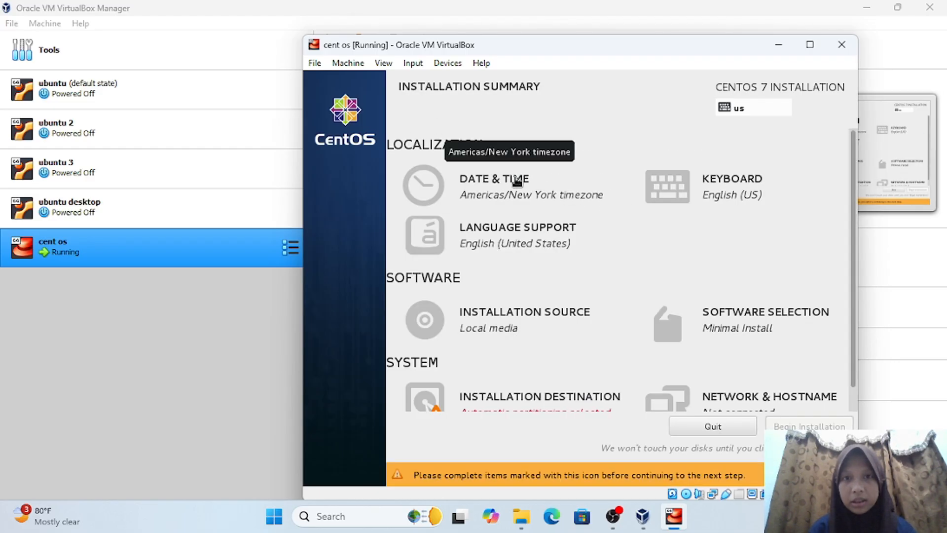
click(517, 182)
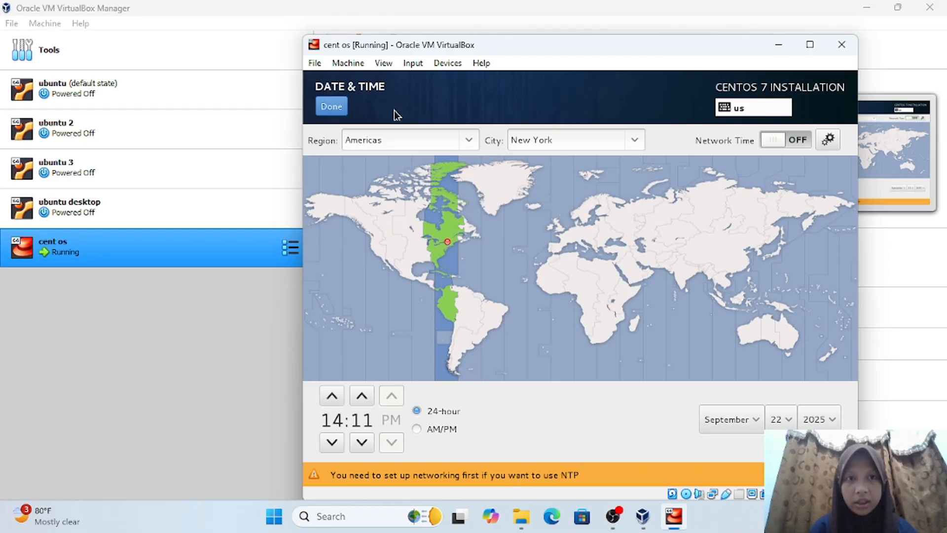
click(469, 142)
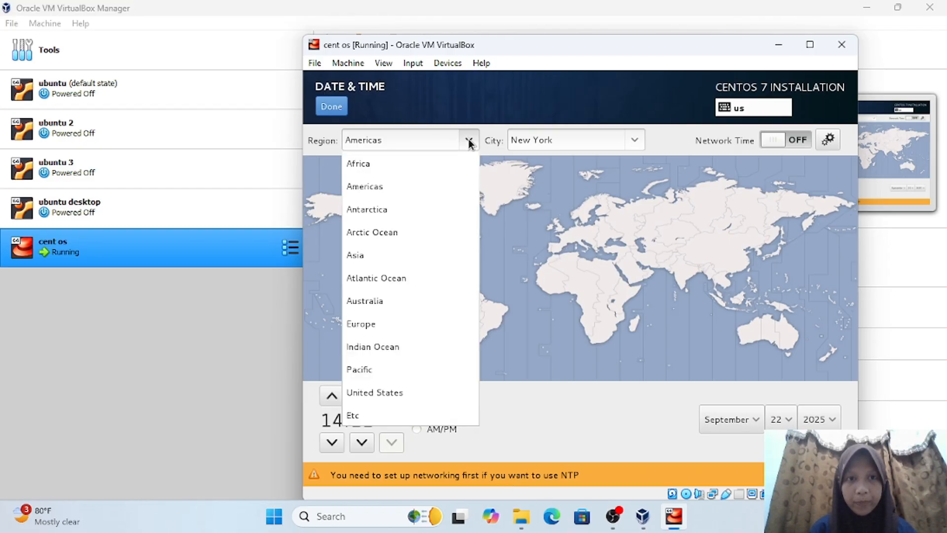
click(362, 254)
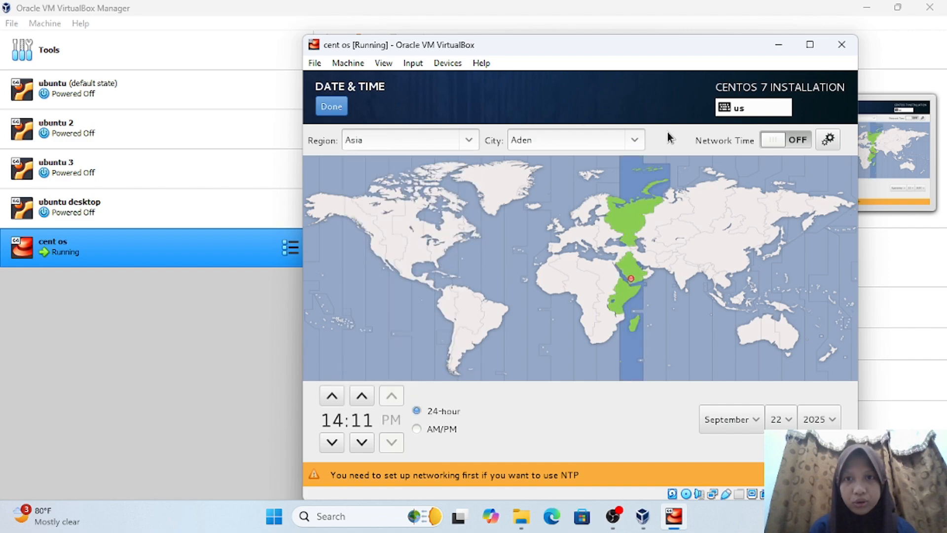
- Set the timezone city to Jakarta
scroll(635, 143, down, 2)
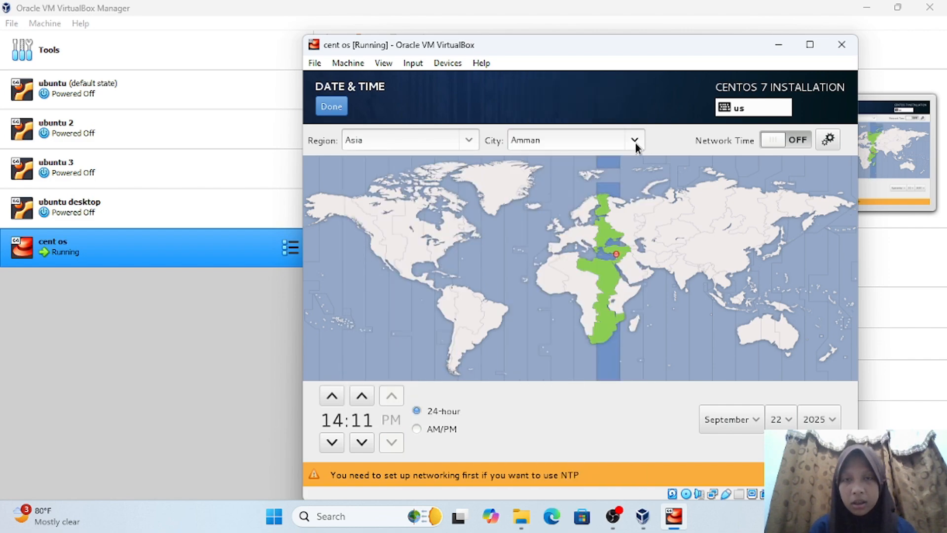
click(635, 143)
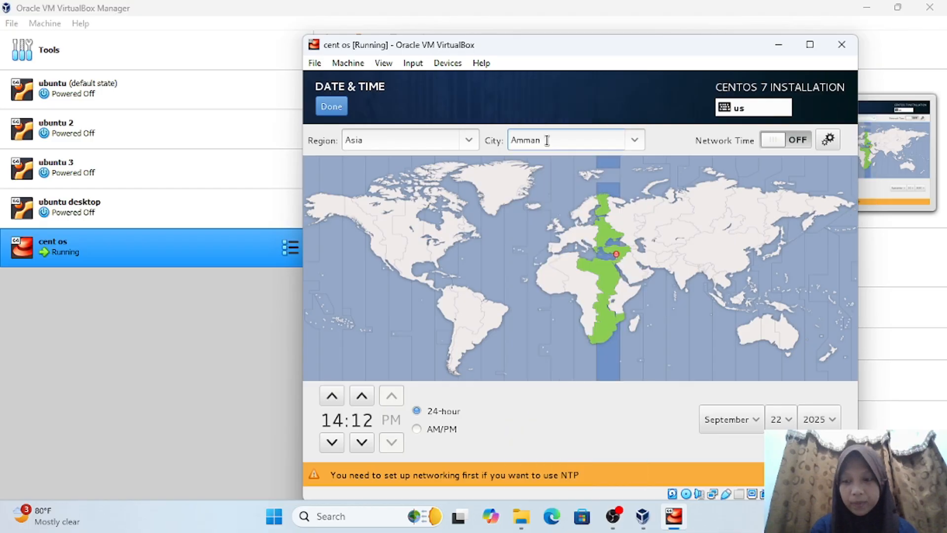
key(BackSpace)
key(BackSpace)
key(BackSpace)
key(BackSpace)
key(BackSpace)
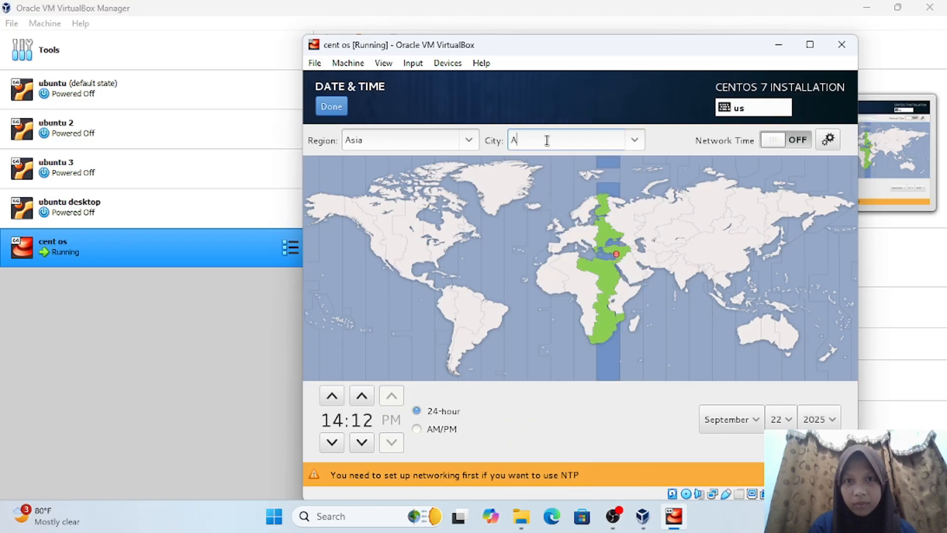
text(jakarta)
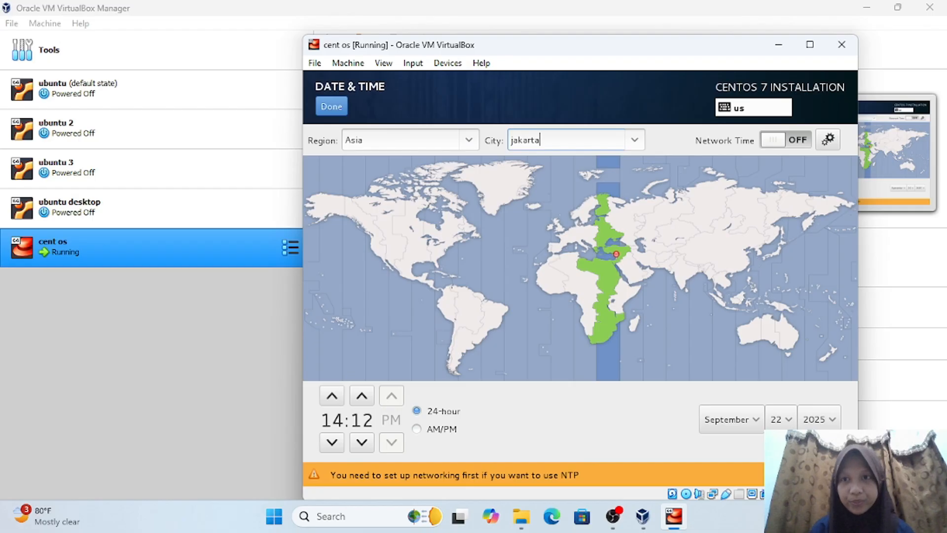
click(517, 142)
key(BackSpace)
key(BackSpace)
text(Ja)
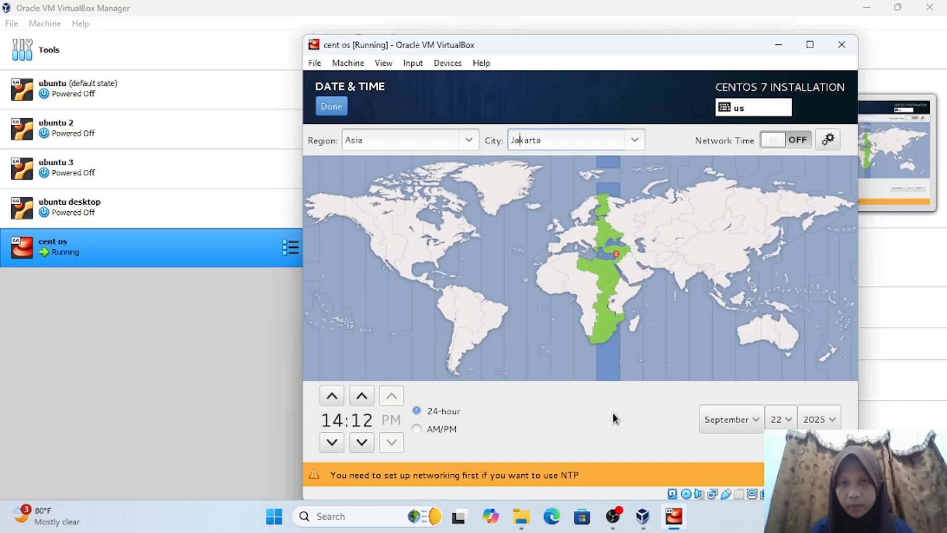
key(Return)
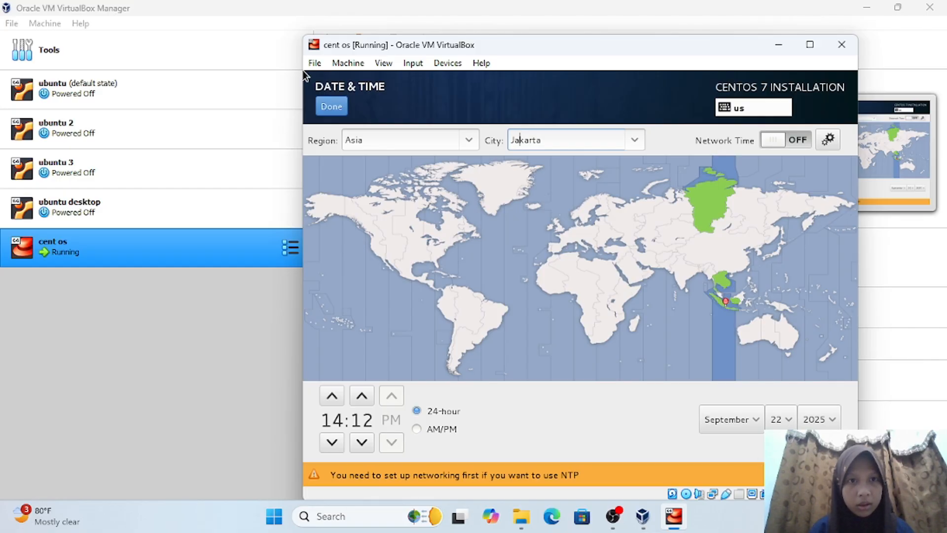
- Confirm the date and time, then change Software Selection from Minimal Install to Server with GUI
click(338, 111)
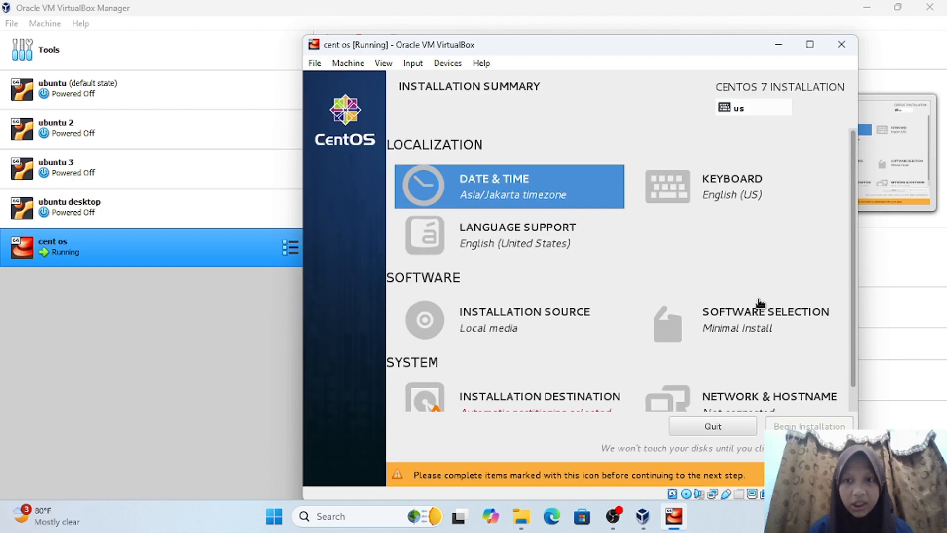
click(745, 312)
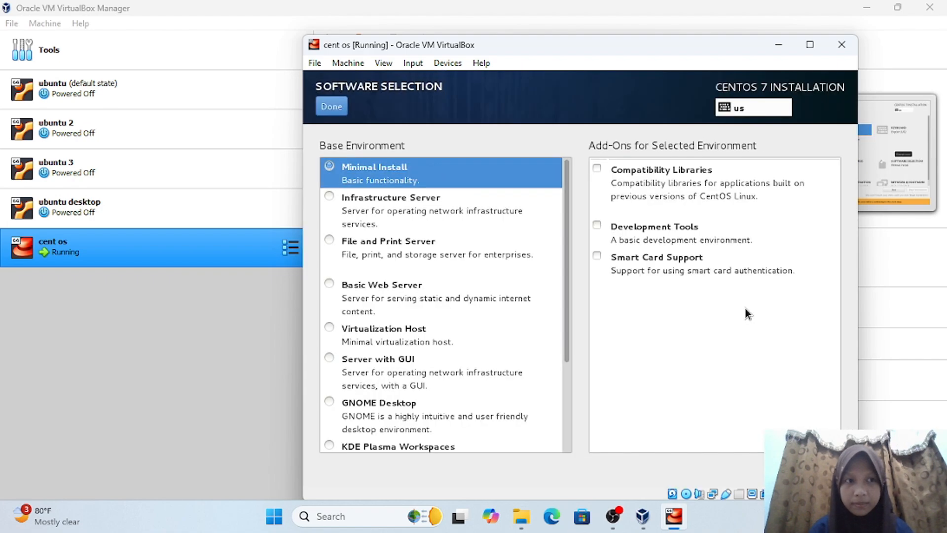
click(394, 361)
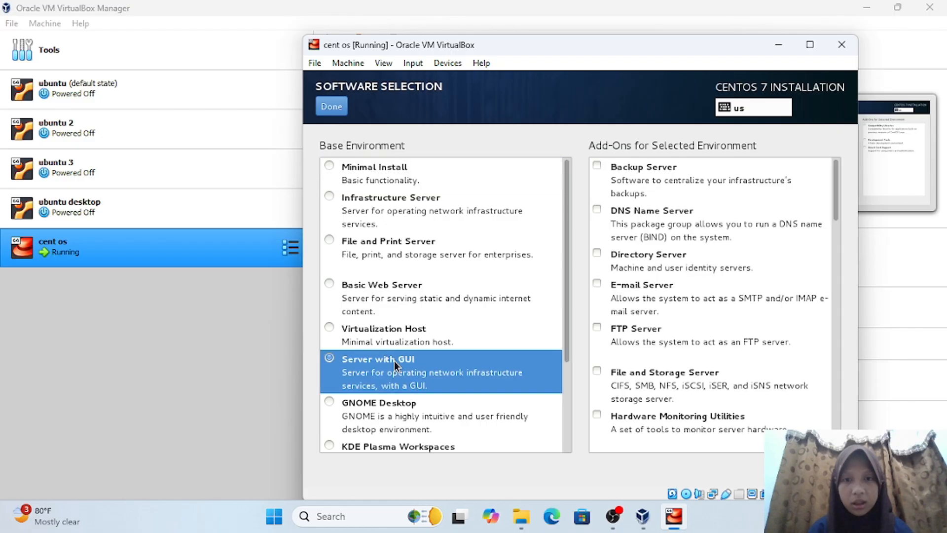
click(337, 112)
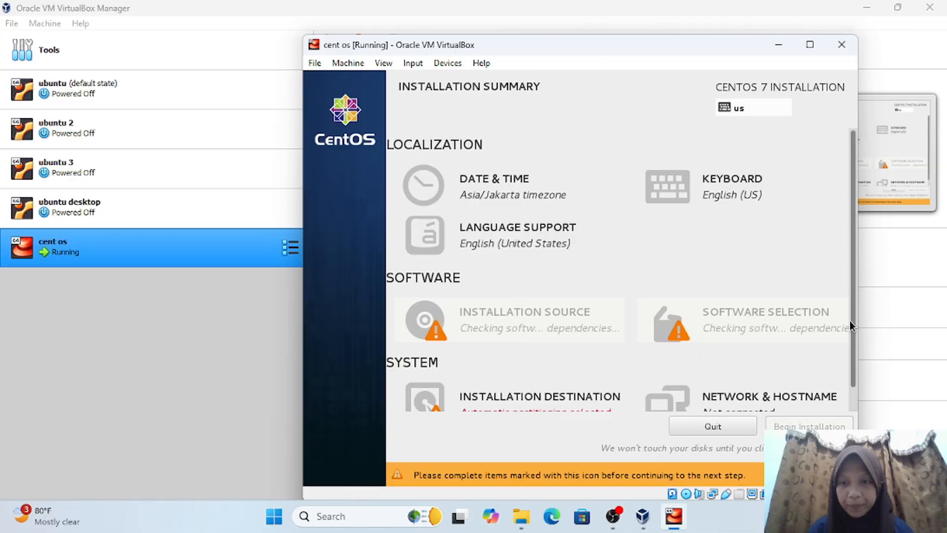
scroll(850, 321, down, 2)
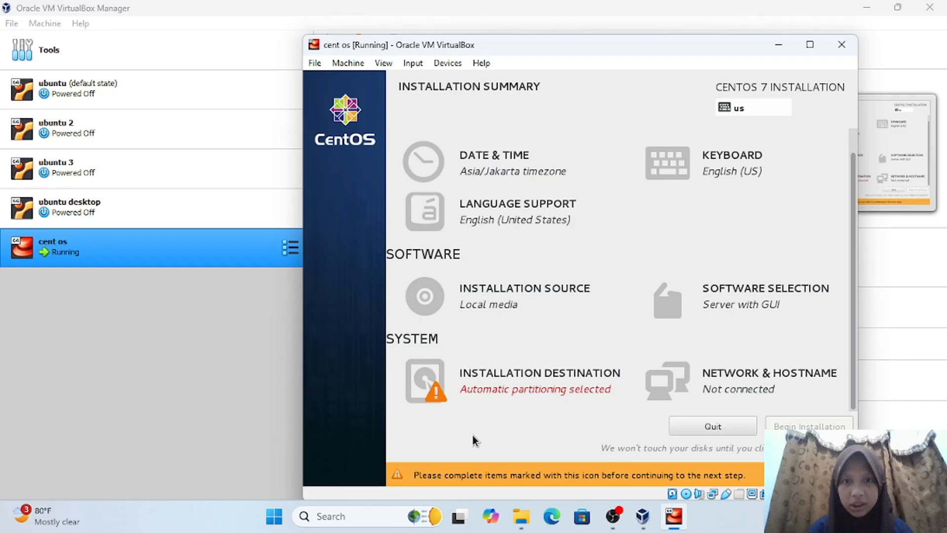
- Accept automatic partitioning in Installation Destination
click(495, 375)
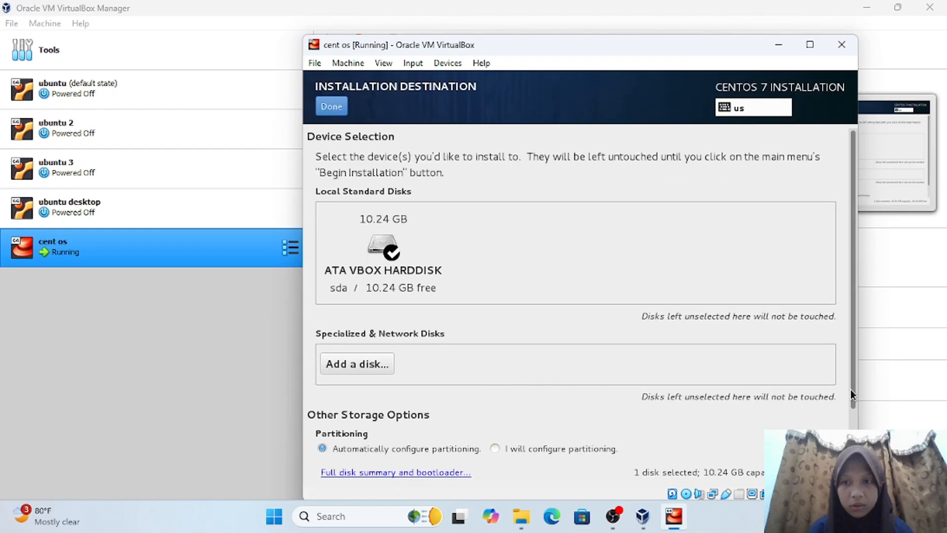
scroll(850, 393, down, 2)
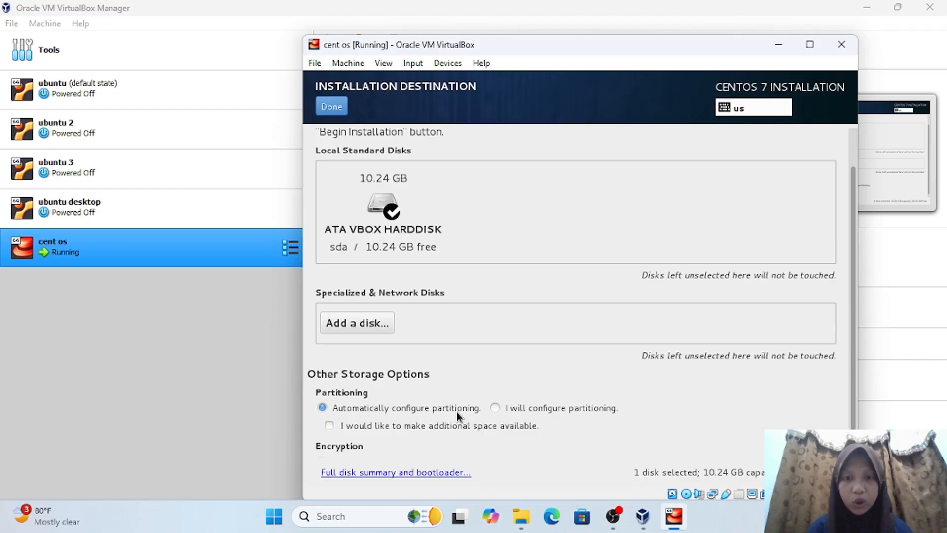
click(330, 109)
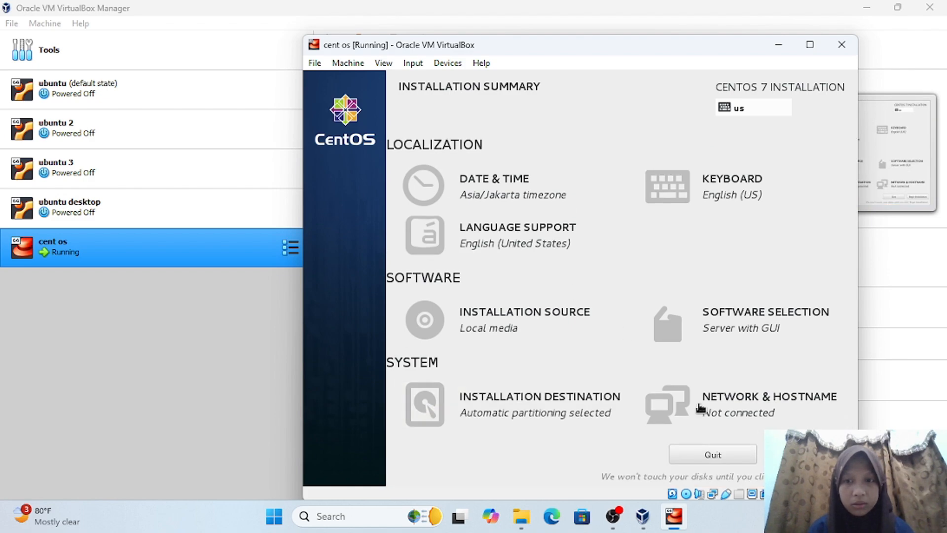
- Turn on the enp0s3 Ethernet connection in Network & Hostname
click(782, 403)
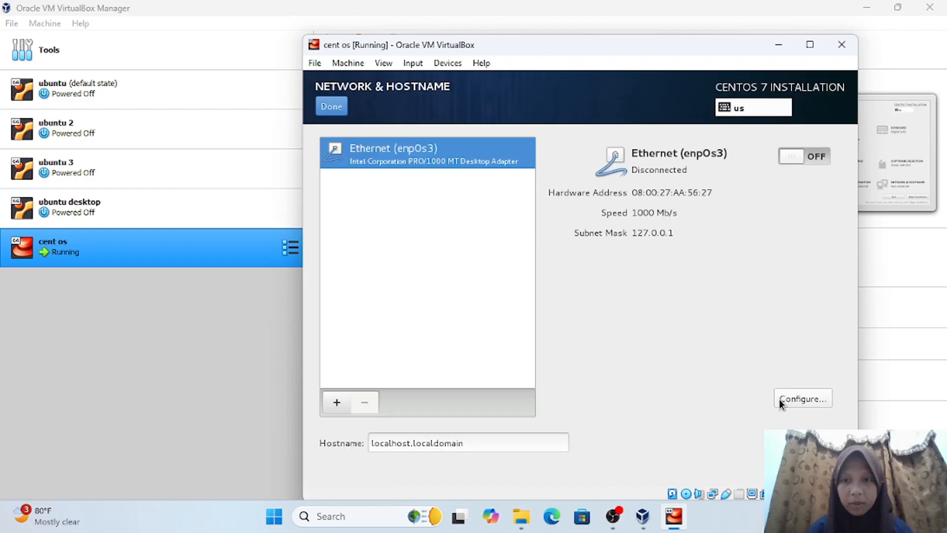
click(784, 156)
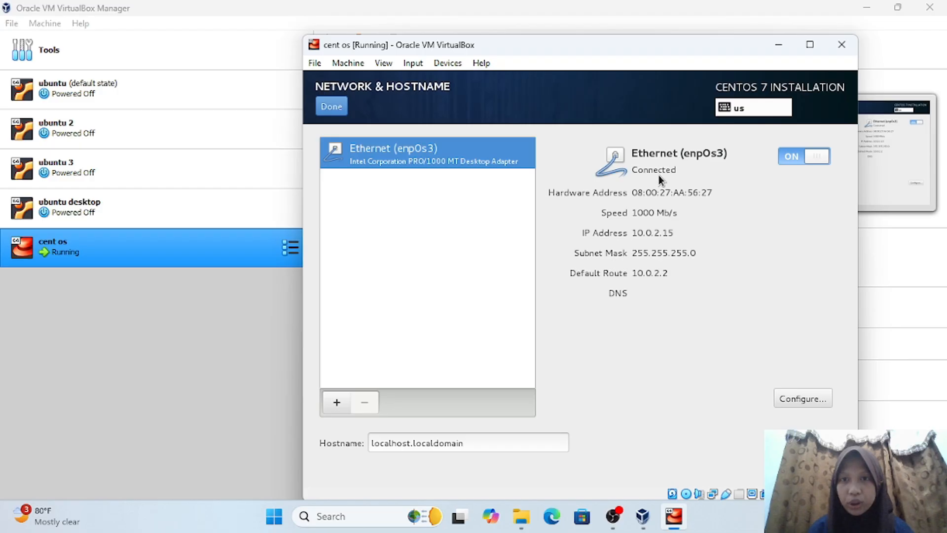
click(342, 107)
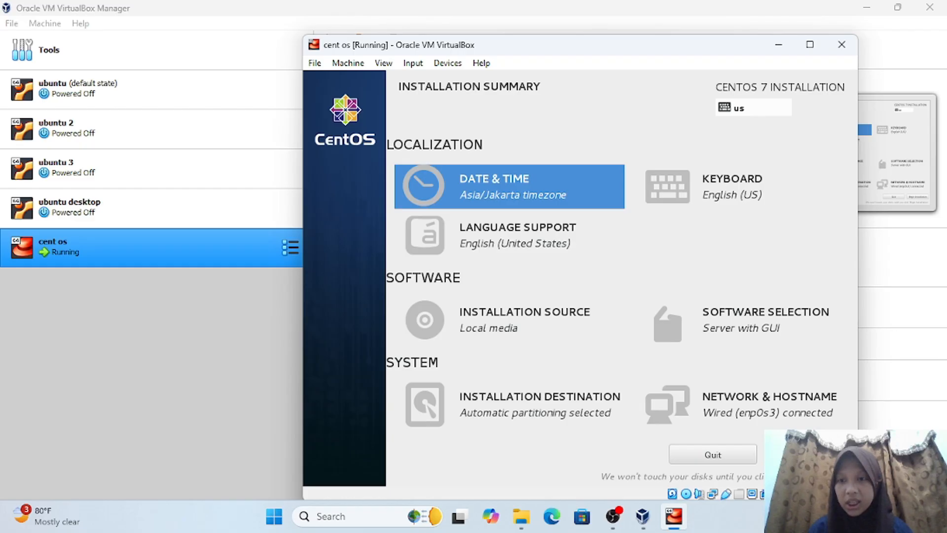
- Begin the CentOS installation and set and confirm the root password
click(807, 454)
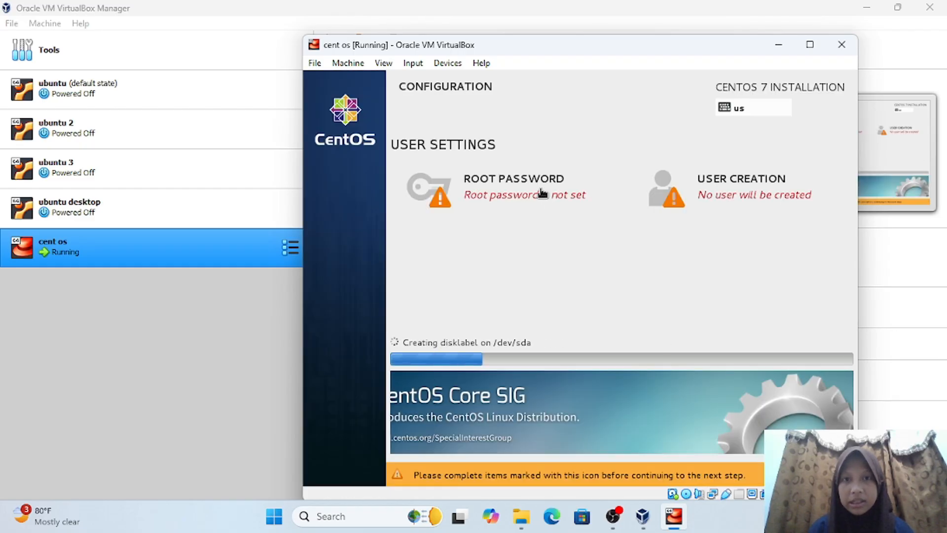
click(525, 177)
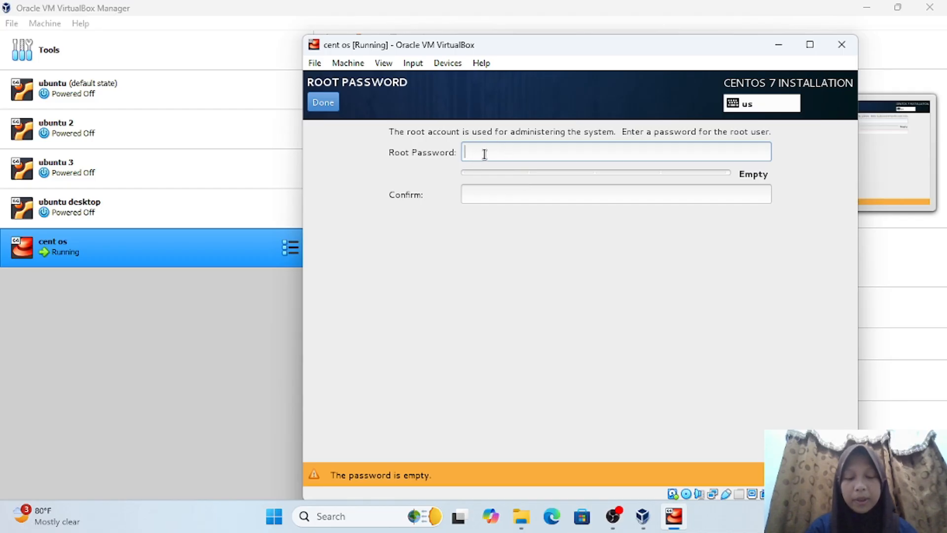
text(•••••)
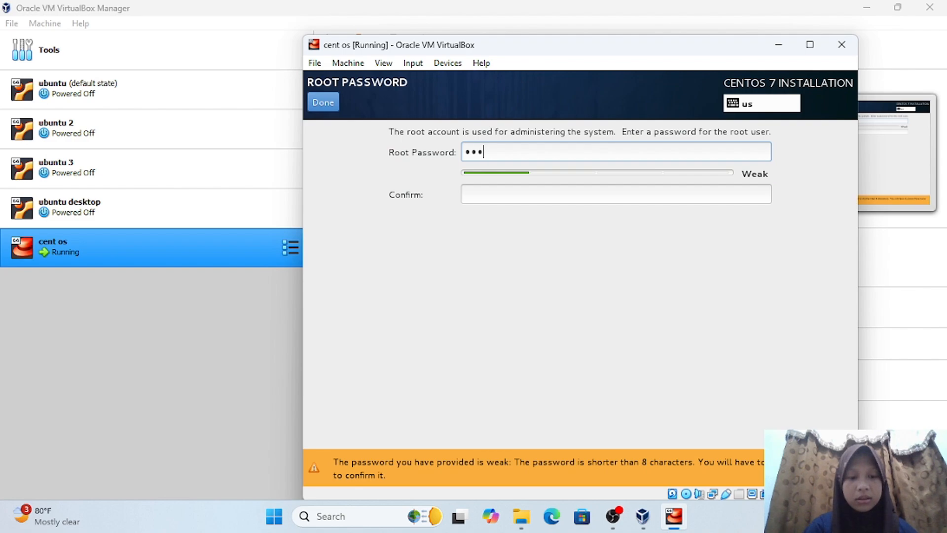
text(•)
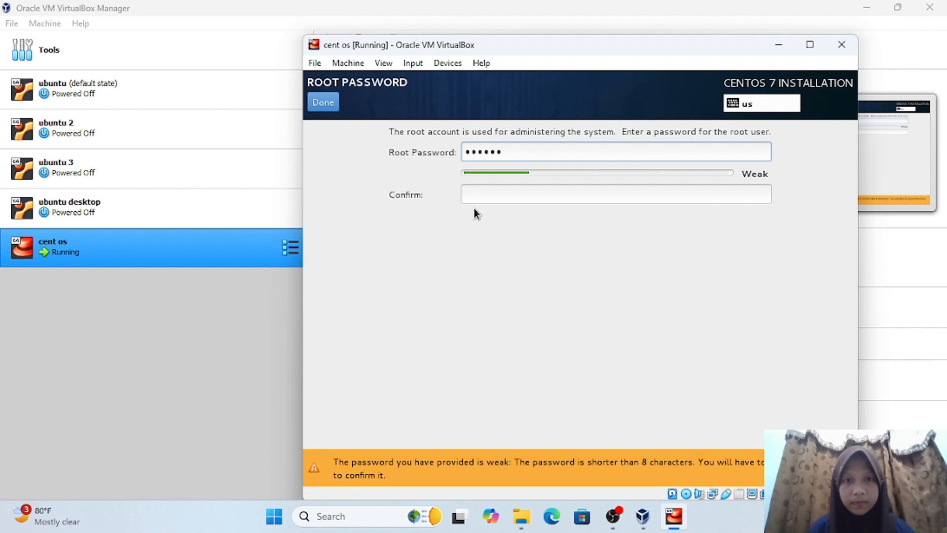
click(499, 195)
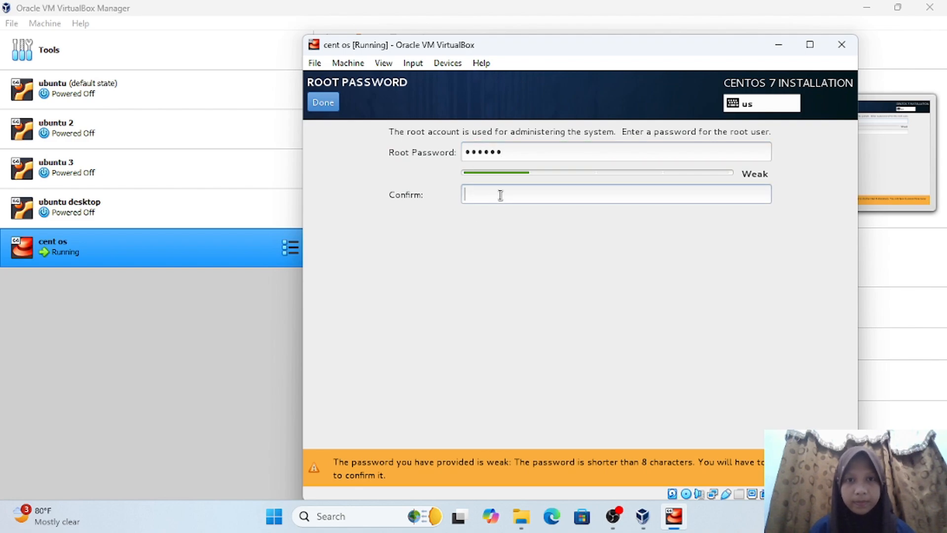
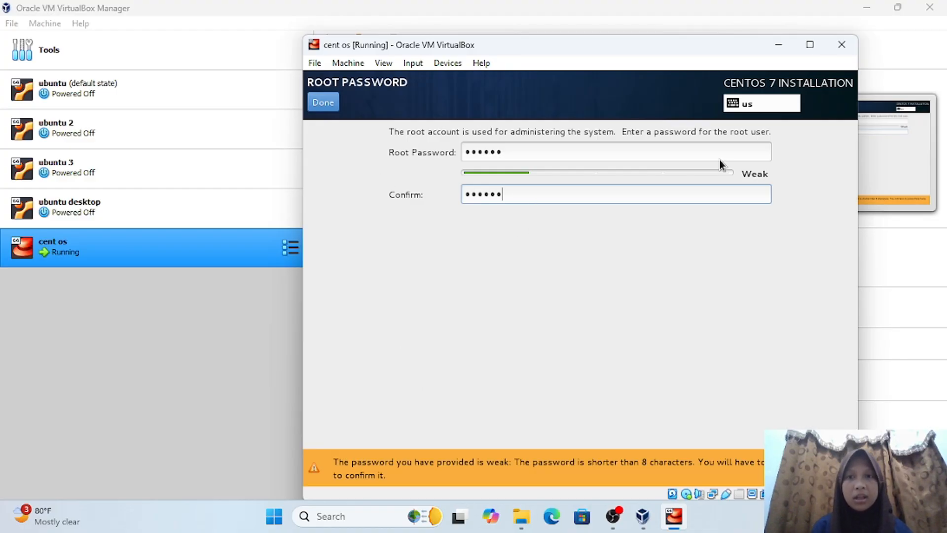
click(321, 104)
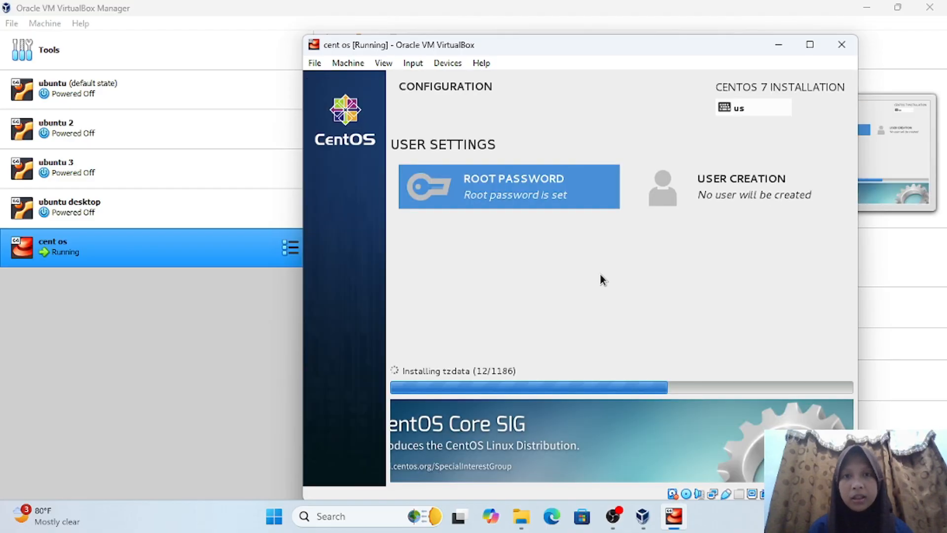
- Enter the new user's full name and shorten the auto-filled username
click(741, 182)
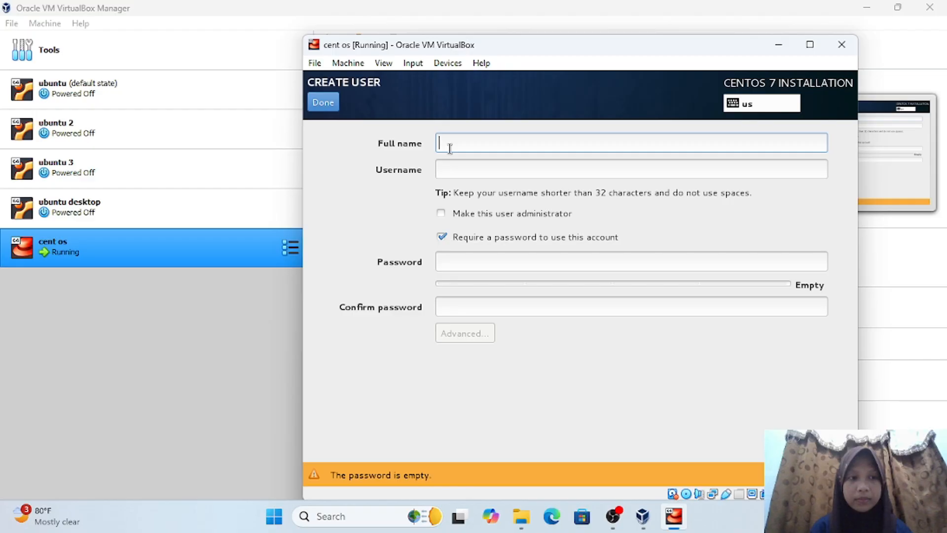
text(d)
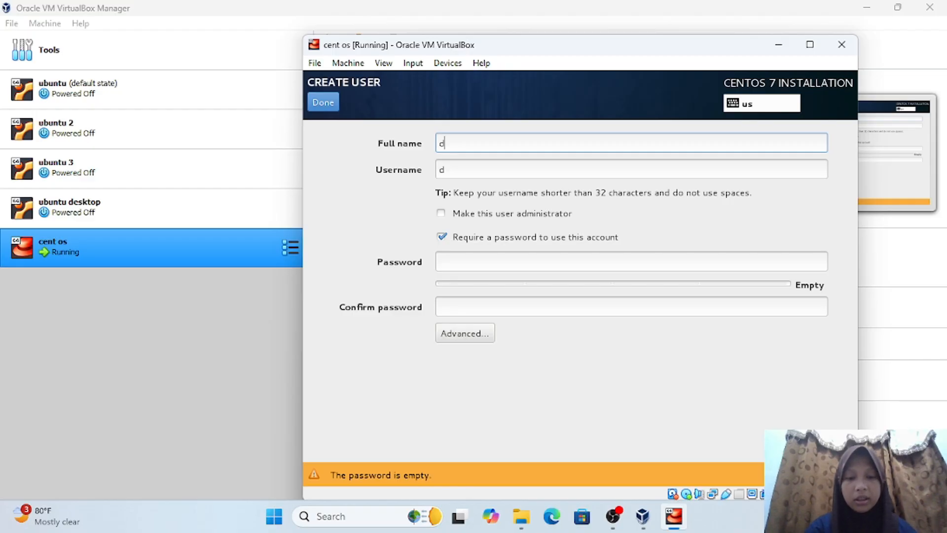
text(iarra rosmaida)
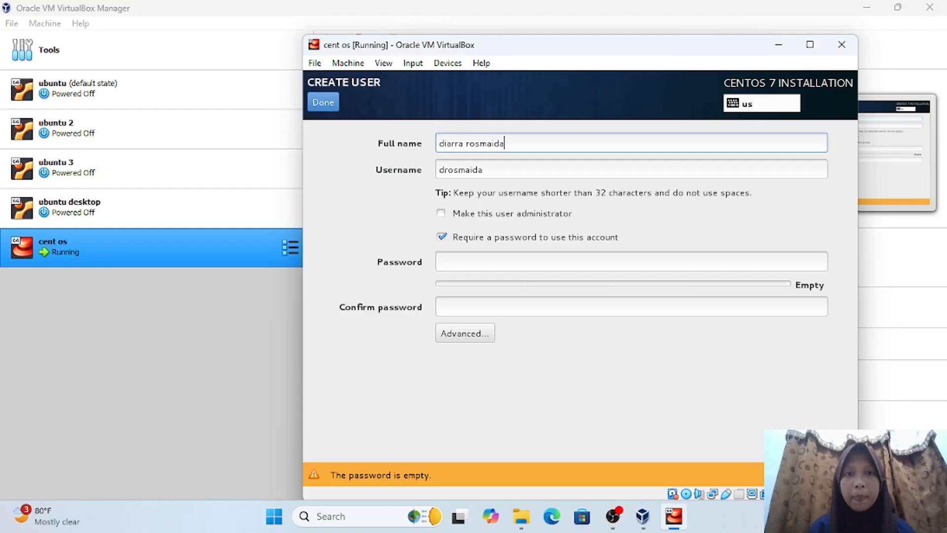
click(494, 170)
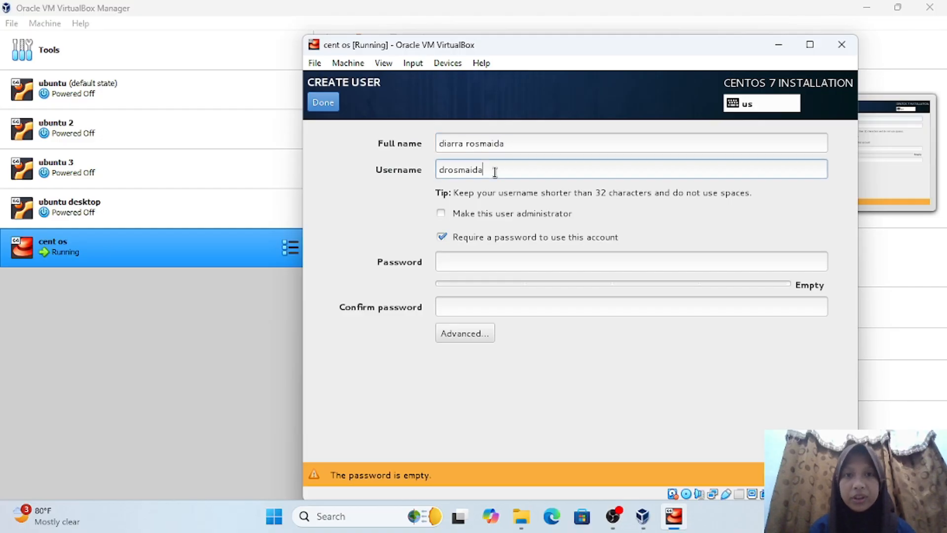
key(BackSpace)
key(BackSpace)
key(BackSpace)
key(BackSpace)
key(BackSpace)
key(BackSpace)
key(BackSpace)
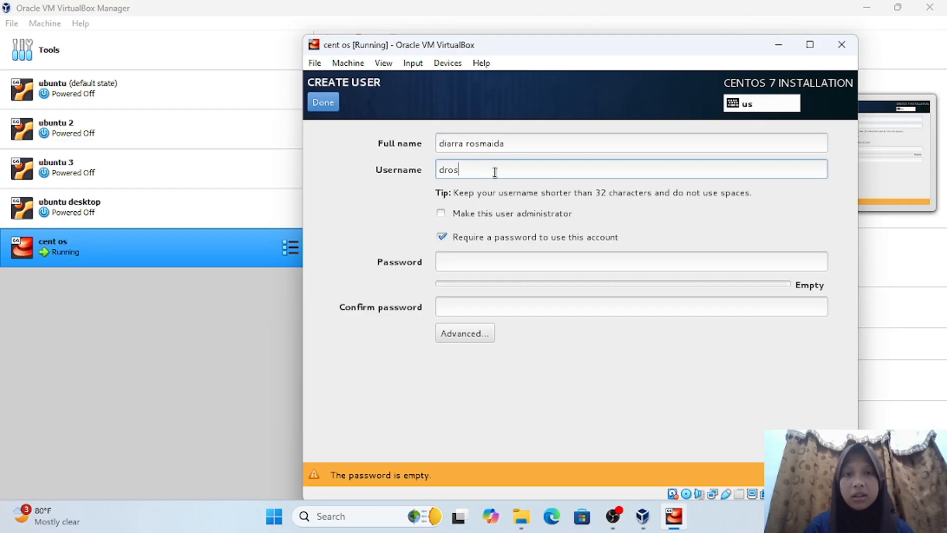
key(BackSpace)
text(iarra)
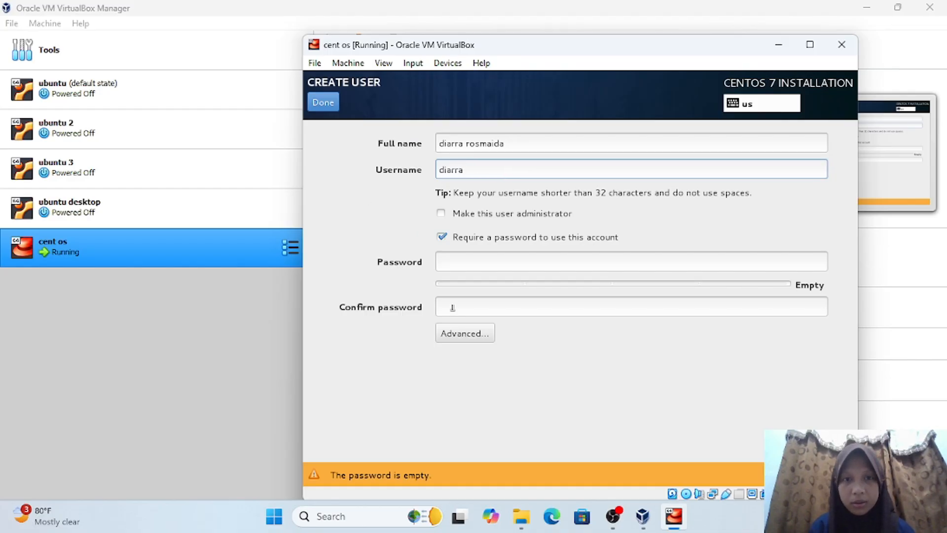
- Set and confirm the user's password, accepting it despite the weak-password warning
click(475, 263)
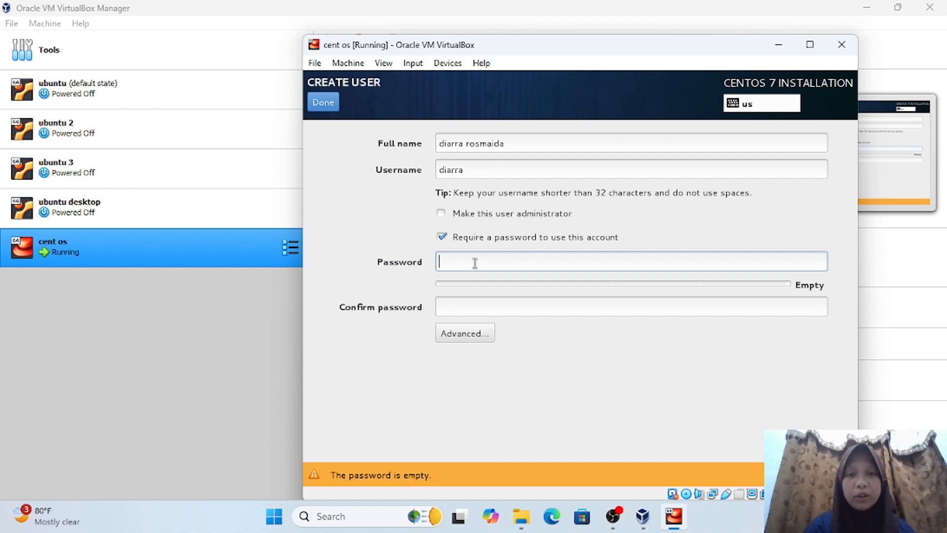
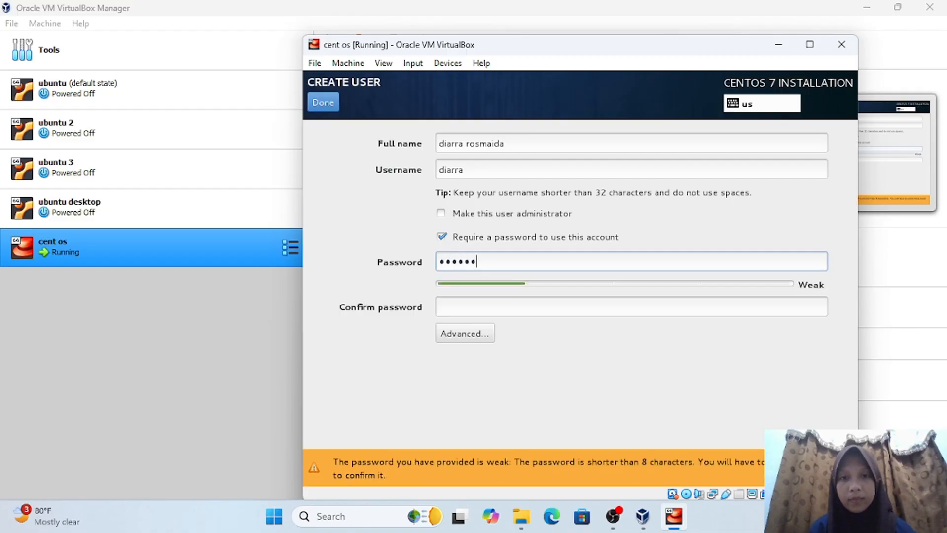
click(535, 309)
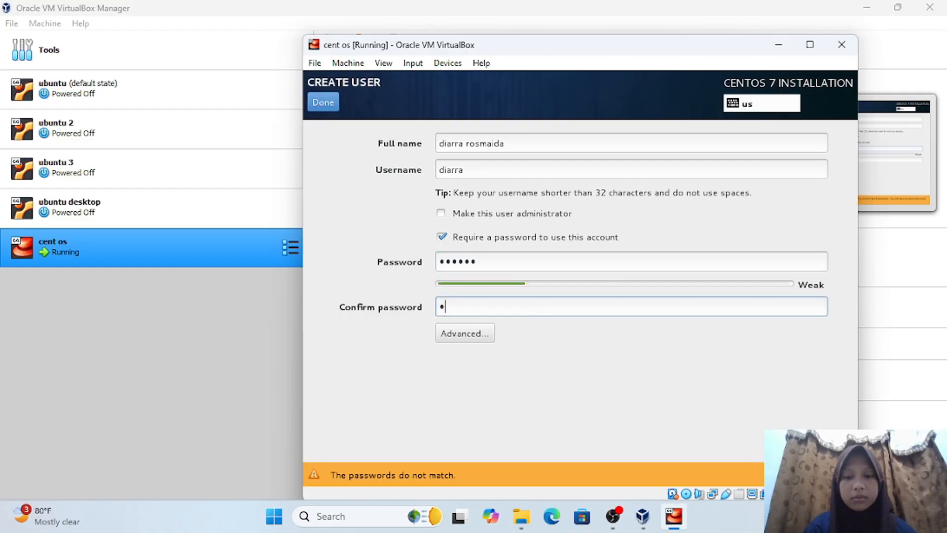
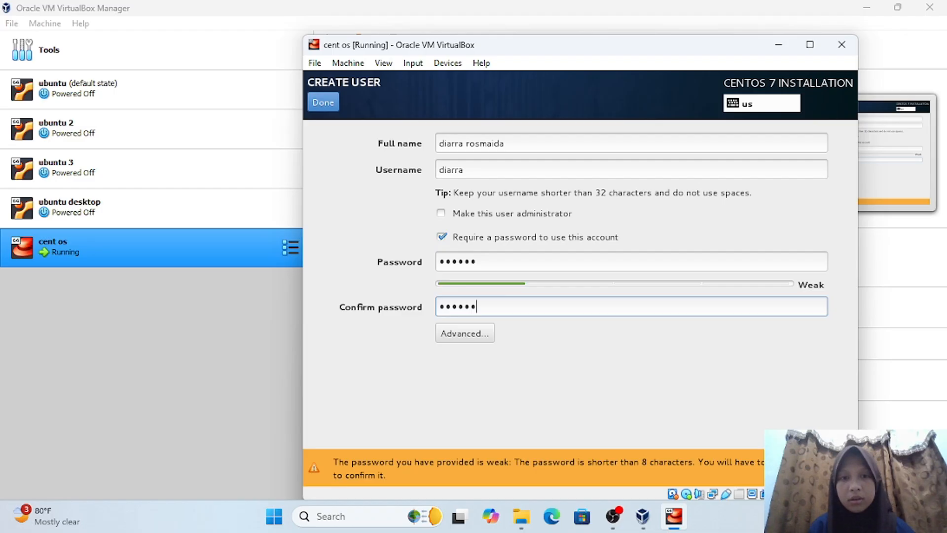
click(328, 105)
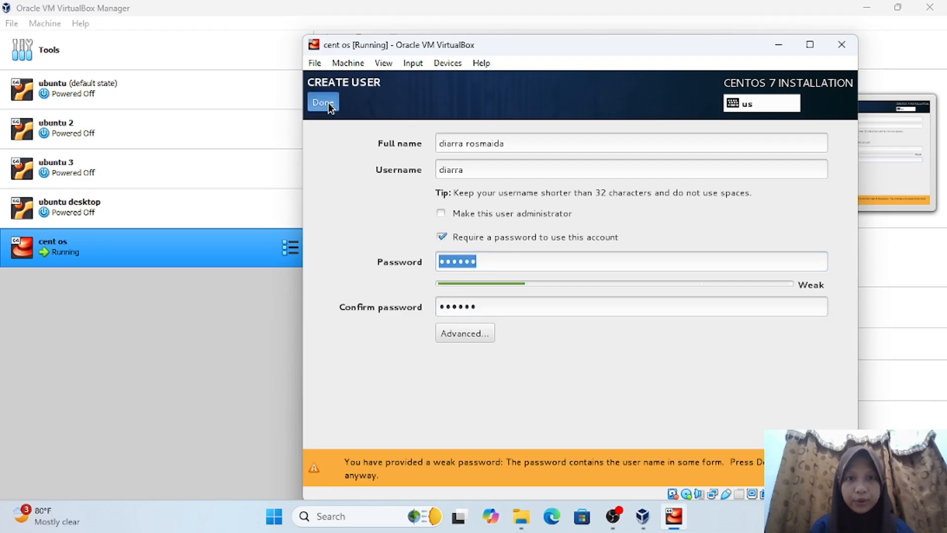
click(324, 103)
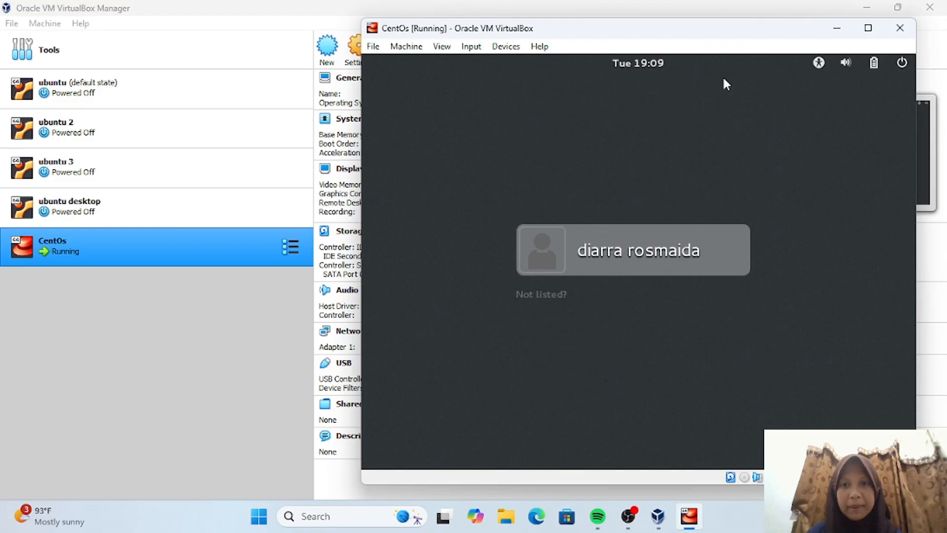
- Sign into the CentOS 7 desktop as the new user and briefly browse the Applications menu
click(617, 245)
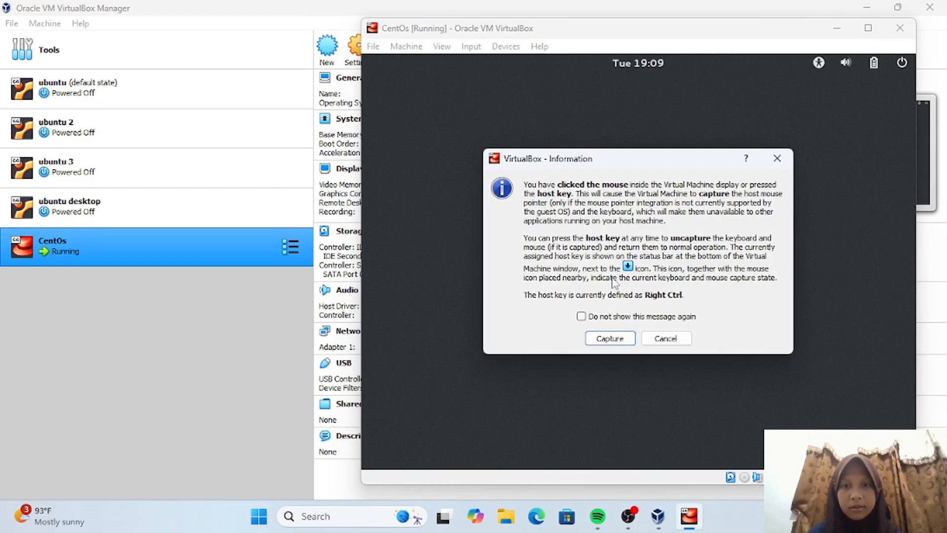
click(611, 340)
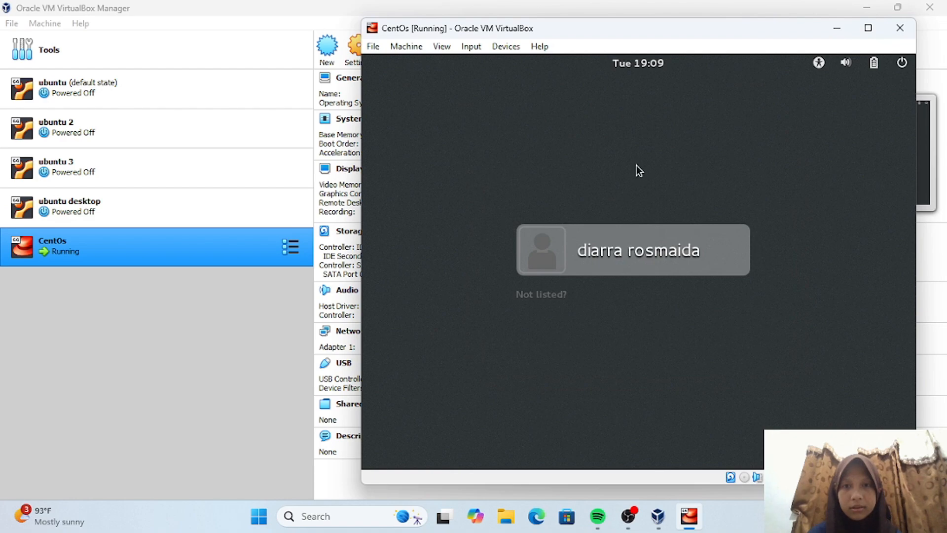
click(627, 238)
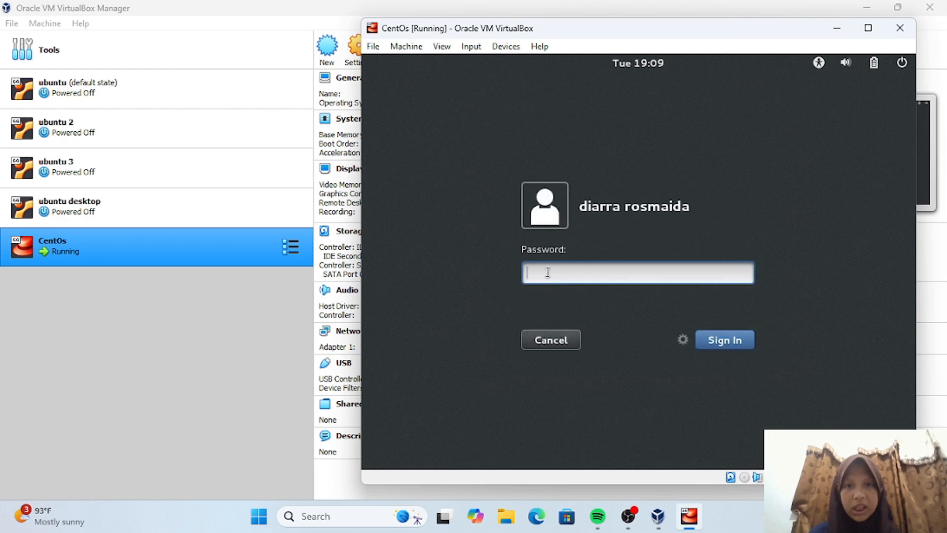
text(******)
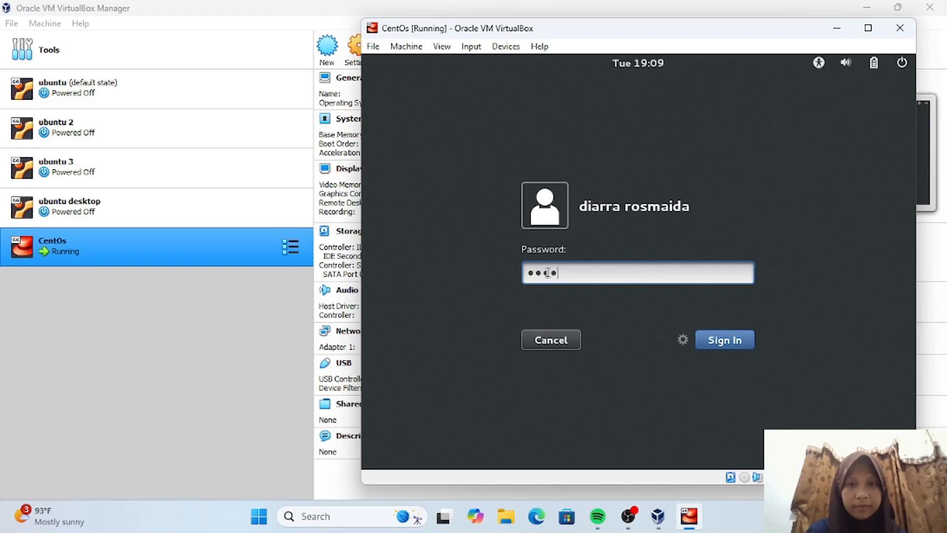
click(741, 346)
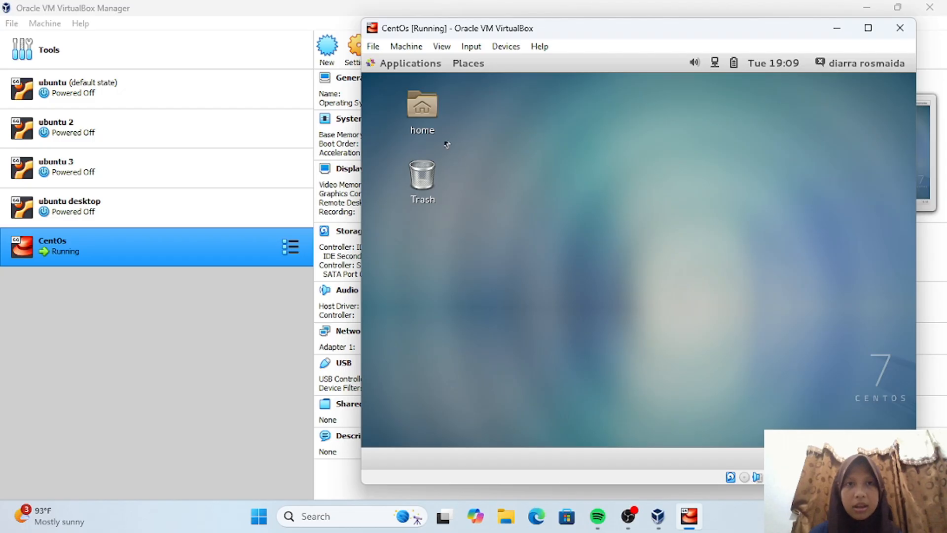
click(389, 65)
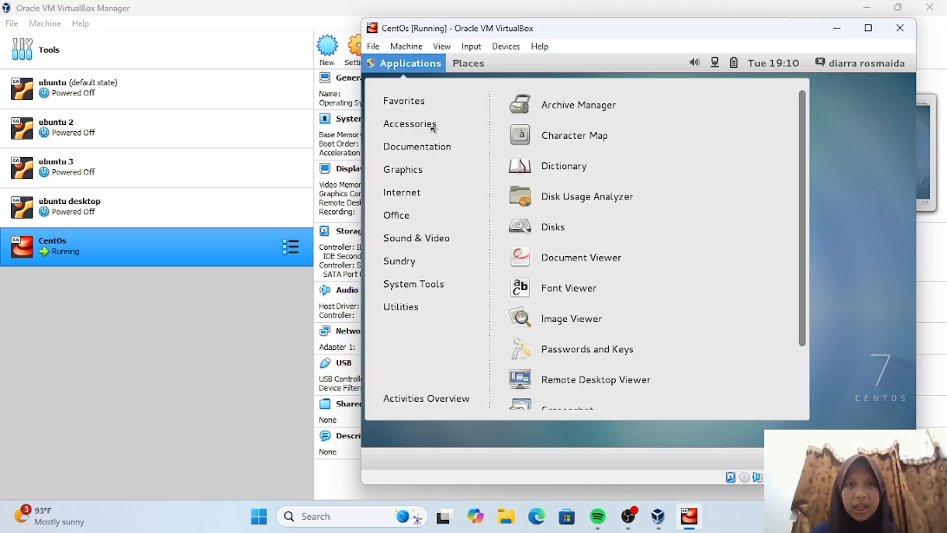
click(421, 64)
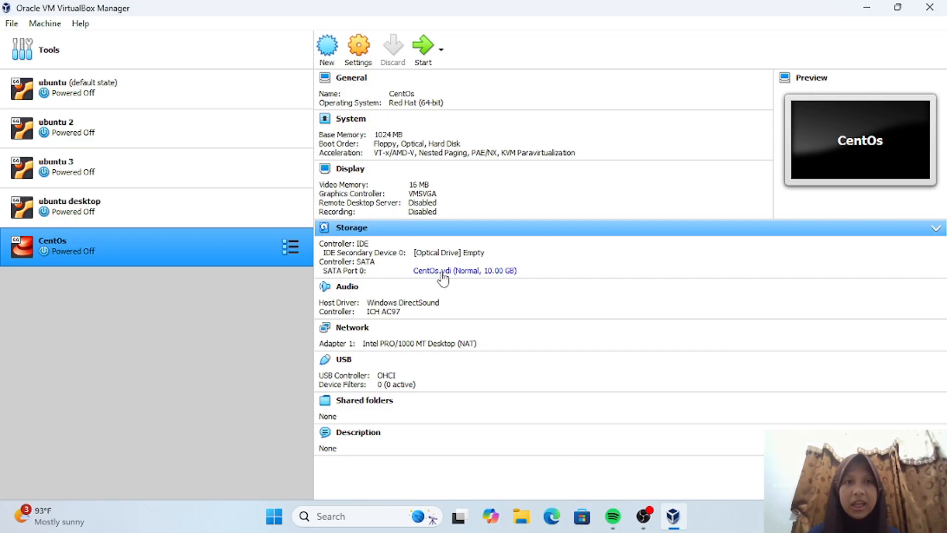
- Create VM 'debian' (Debian 64-bit), 1024 MB memory, dynamically allocated 15 GB VDI disk
click(328, 49)
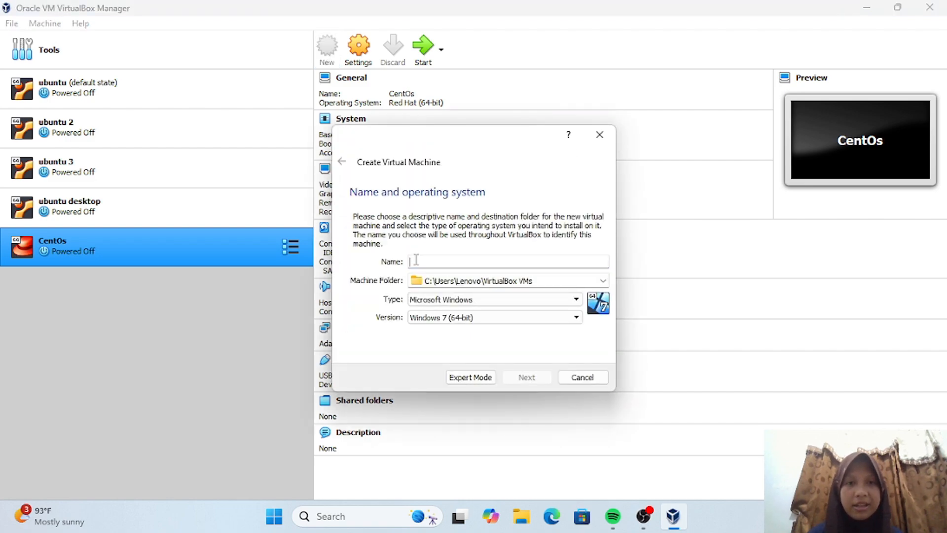
text(deb)
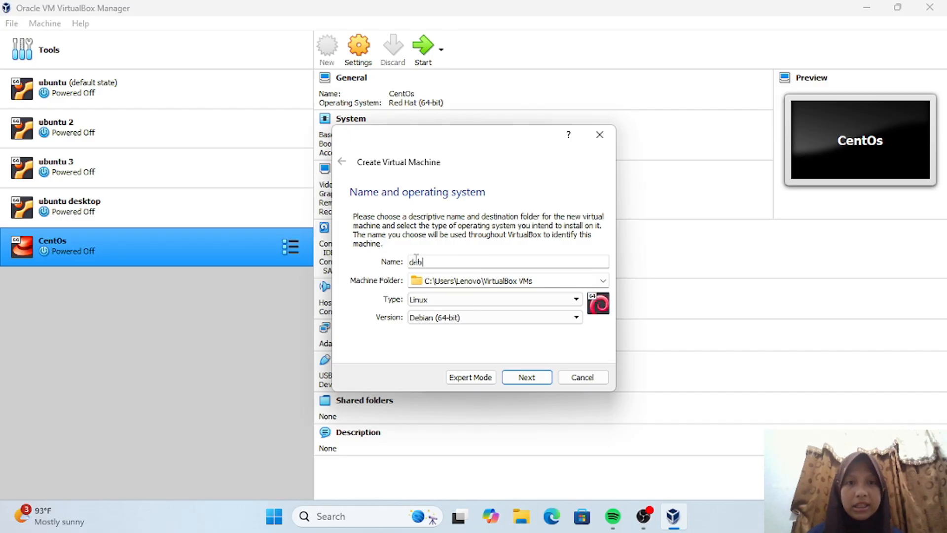
text(ian)
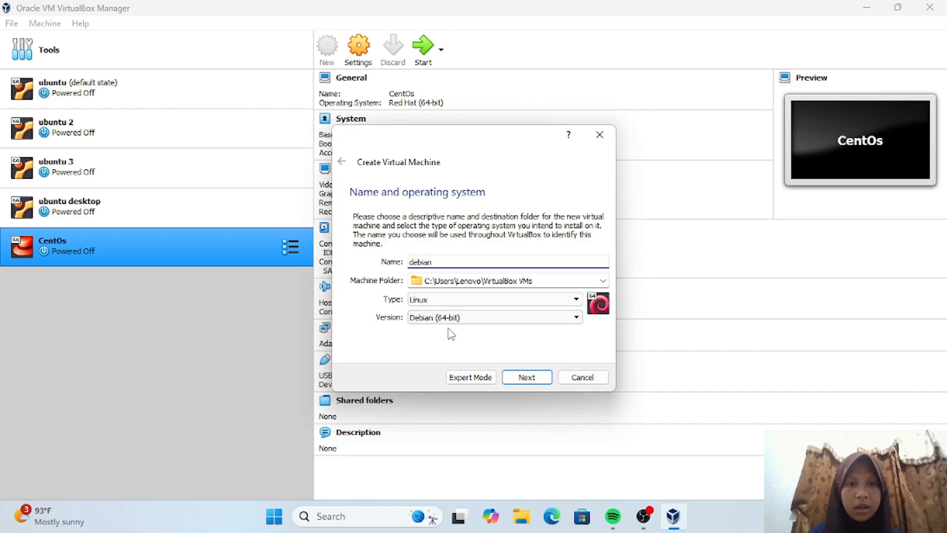
click(524, 379)
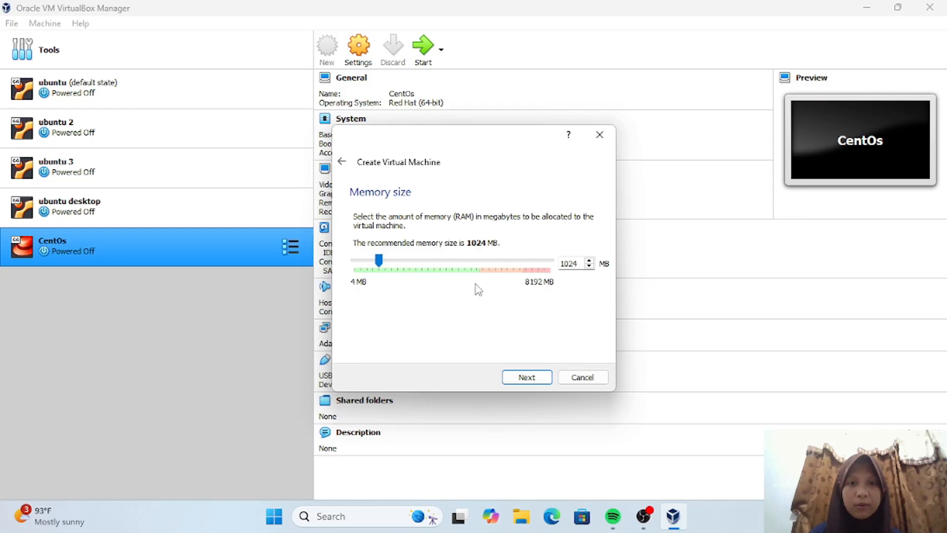
click(522, 378)
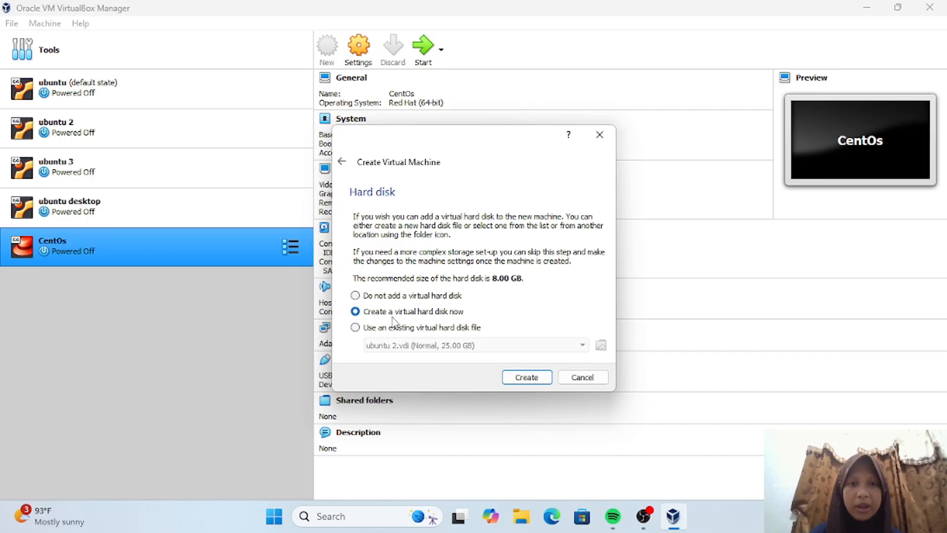
click(525, 378)
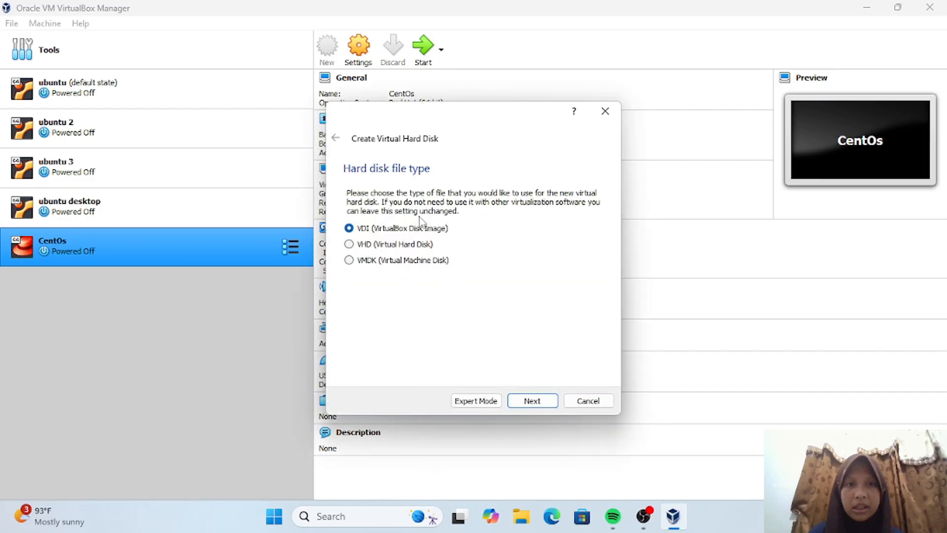
click(533, 401)
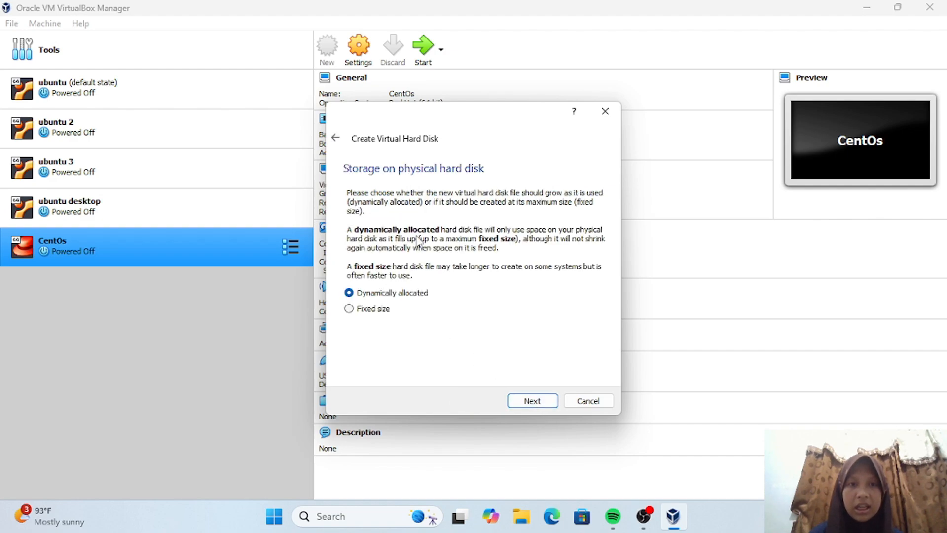
click(531, 403)
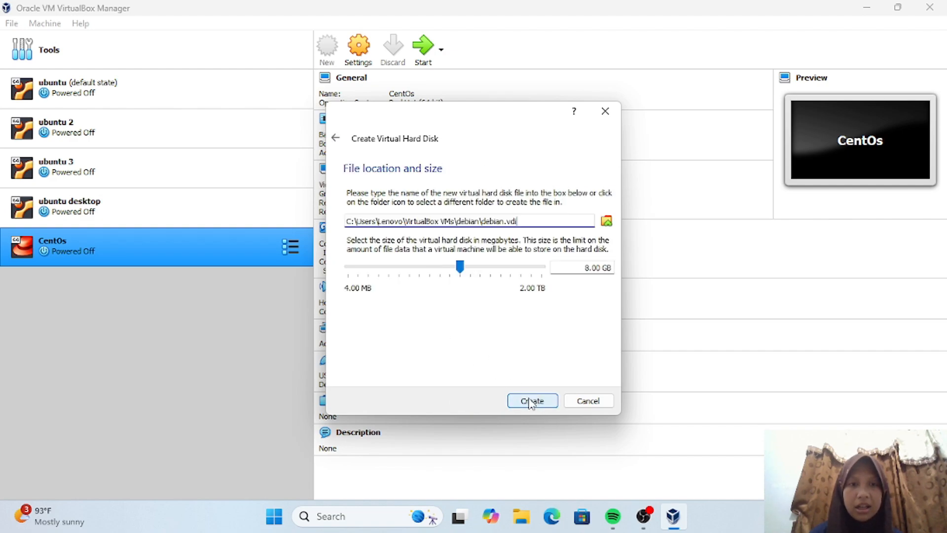
click(589, 268)
key(BackSpace)
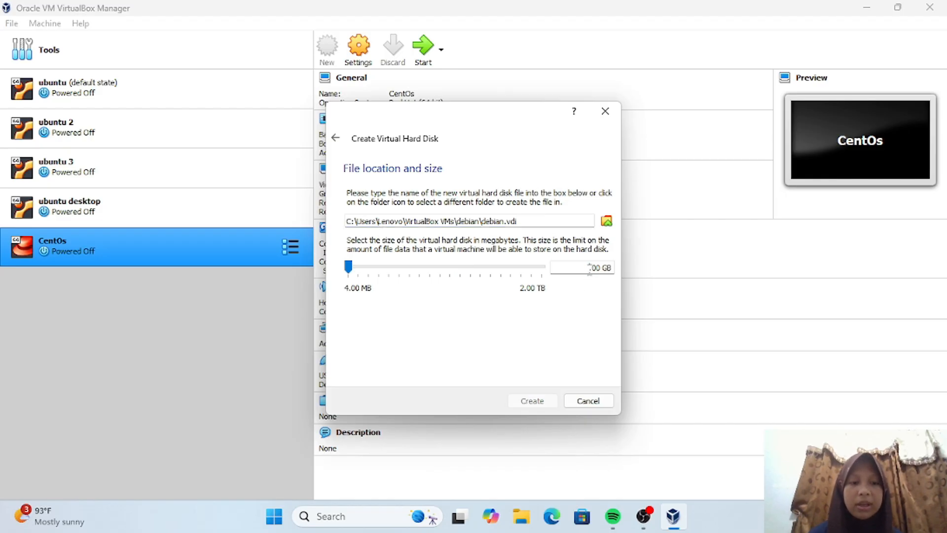
text(15)
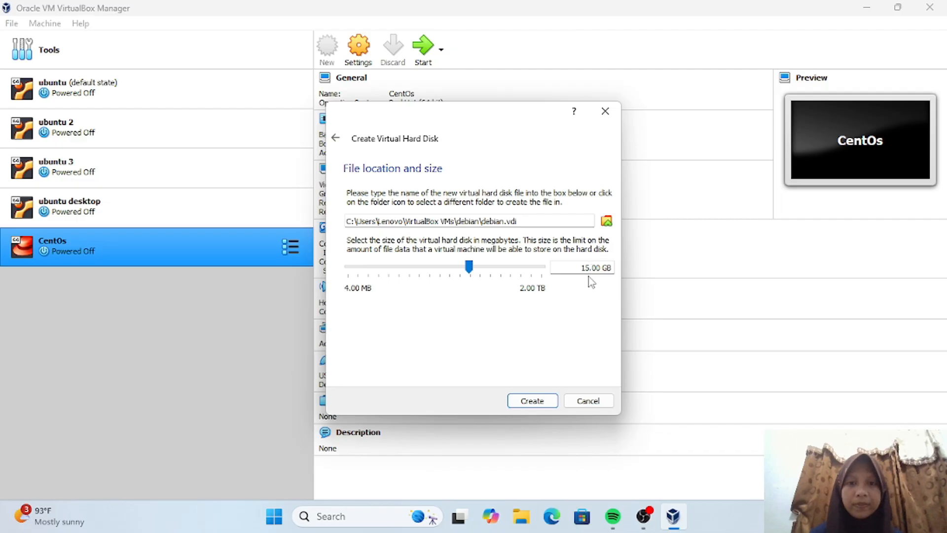
click(518, 405)
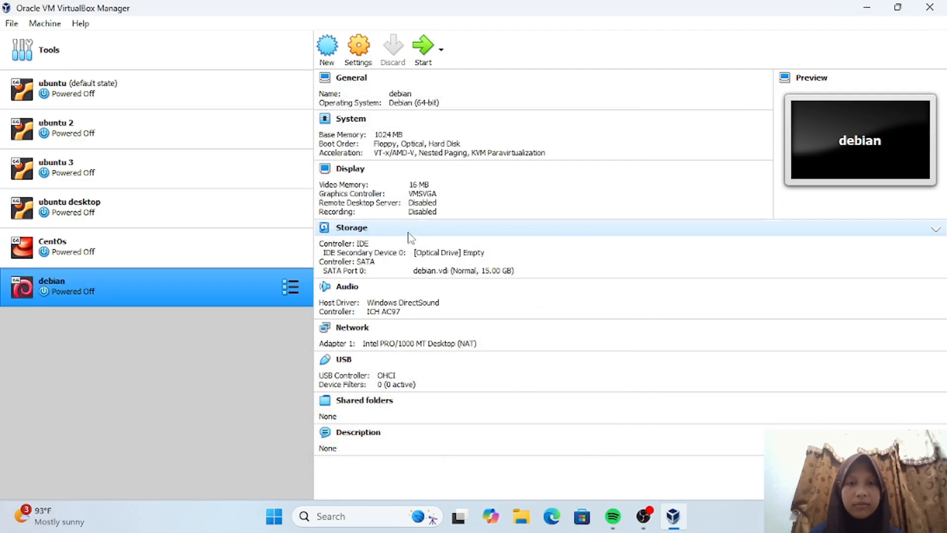
- Load debian-13.1.0-amd64-DVD-1.iso into the debian VM's empty optical drive and save the settings
click(369, 59)
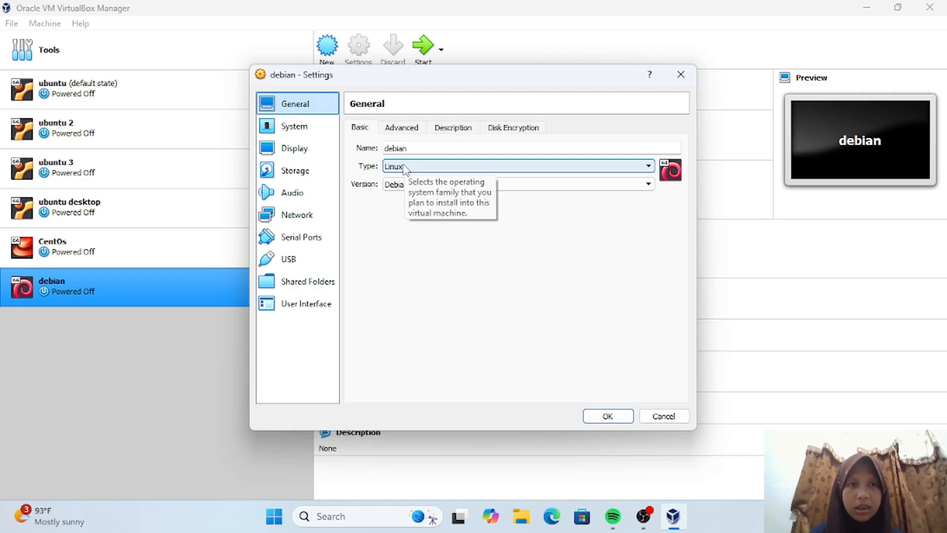
click(328, 174)
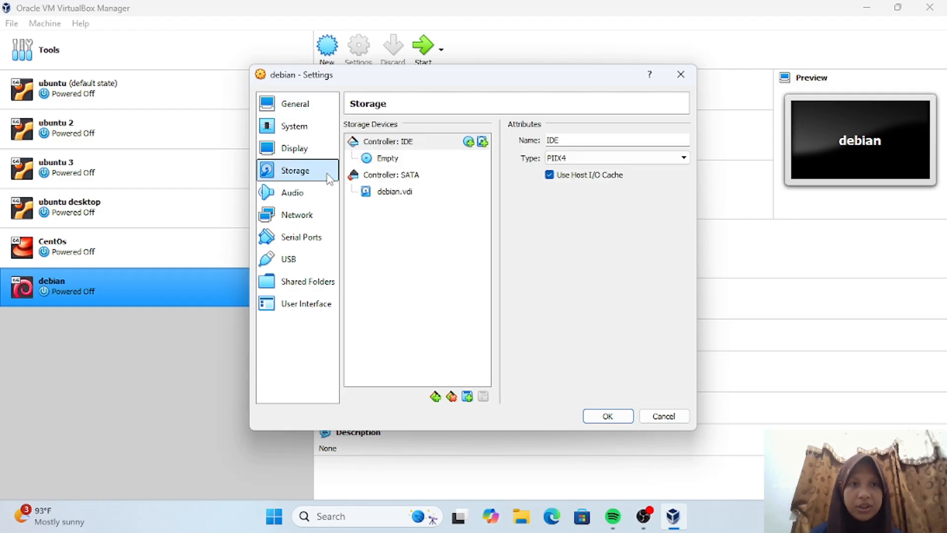
click(389, 159)
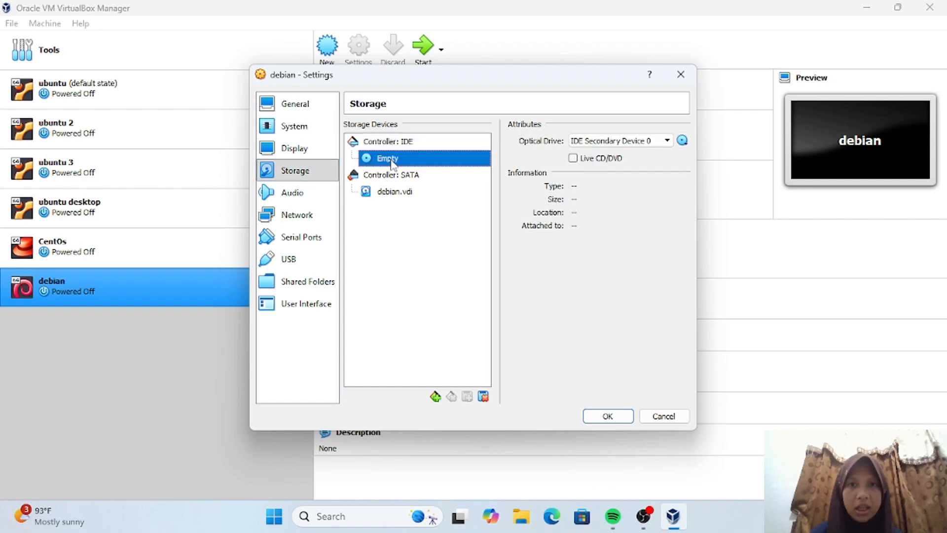
click(684, 142)
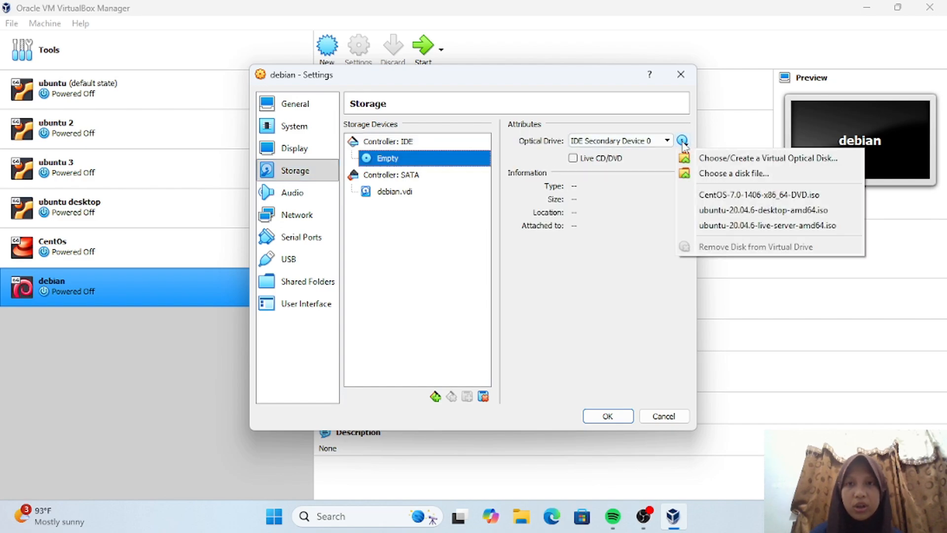
click(720, 173)
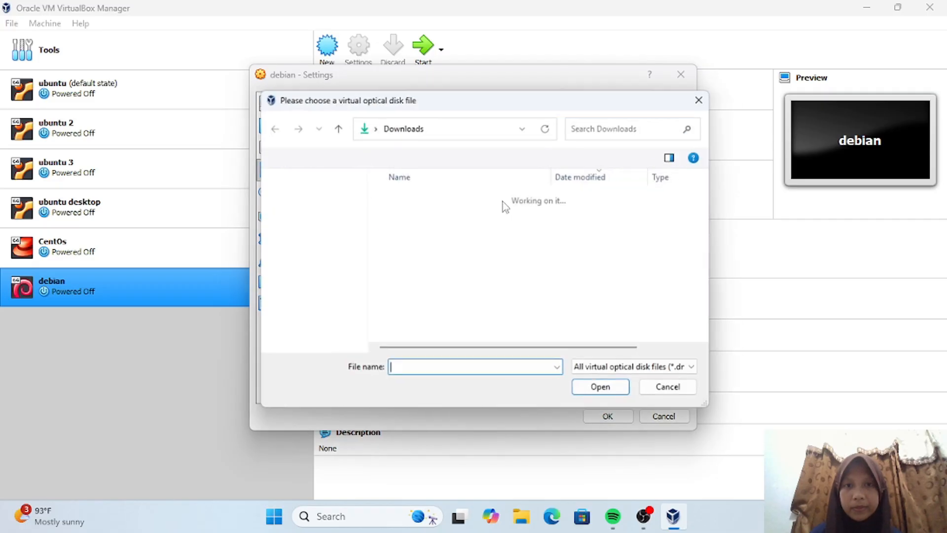
scroll(316, 284, down, 1)
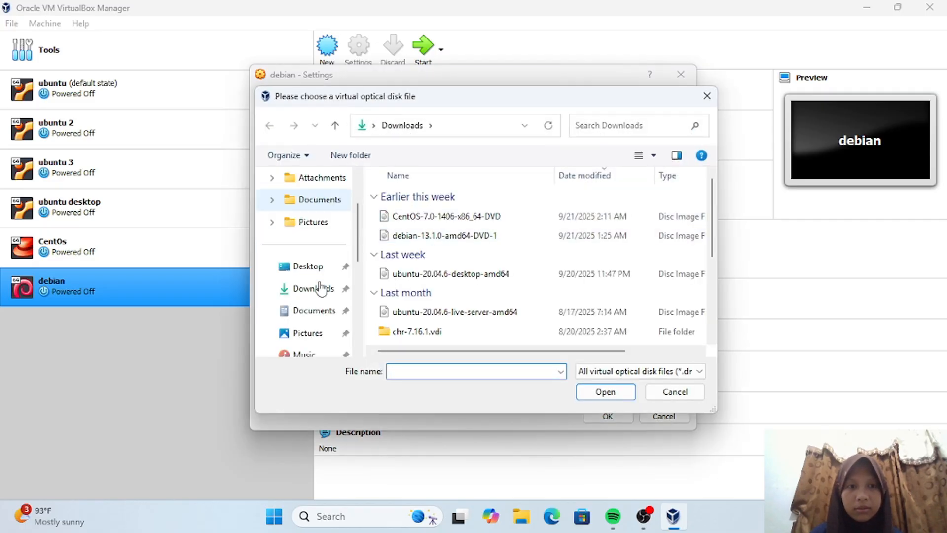
click(419, 242)
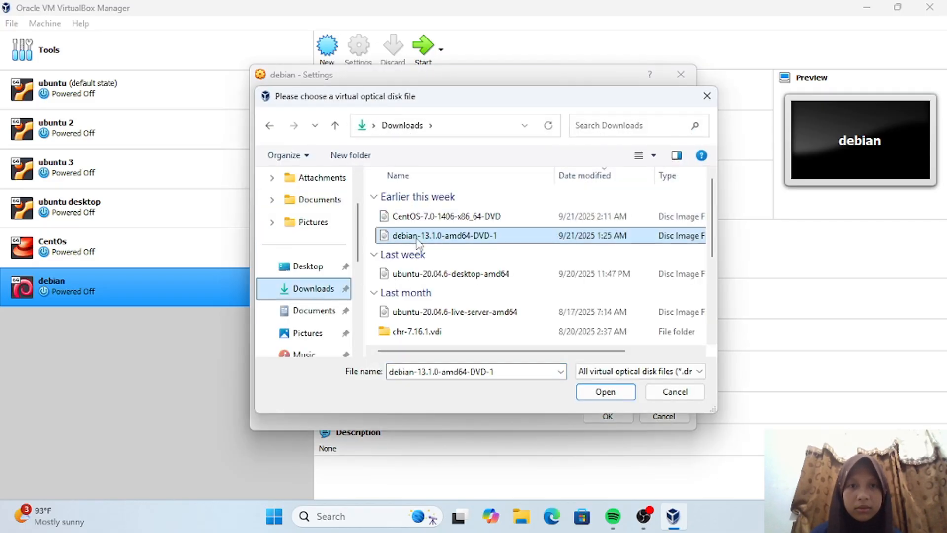
click(606, 392)
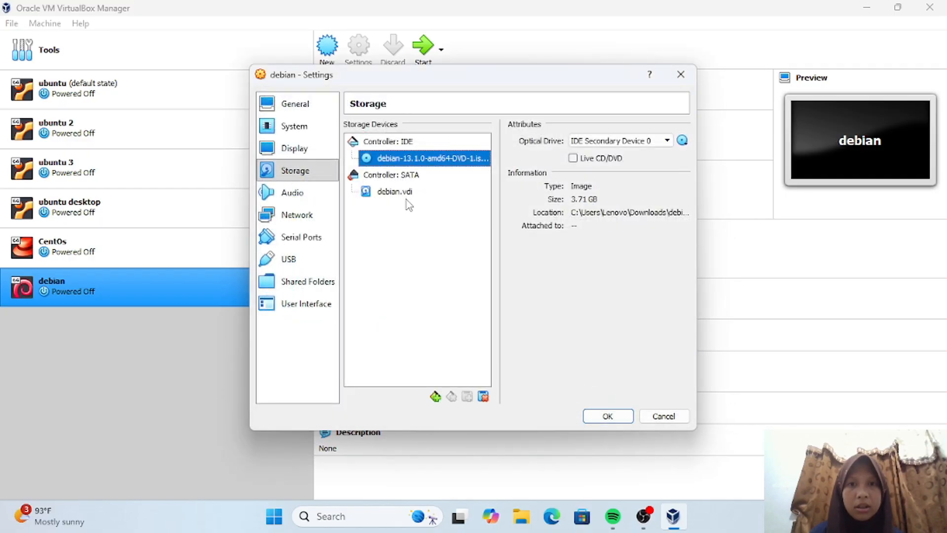
click(310, 129)
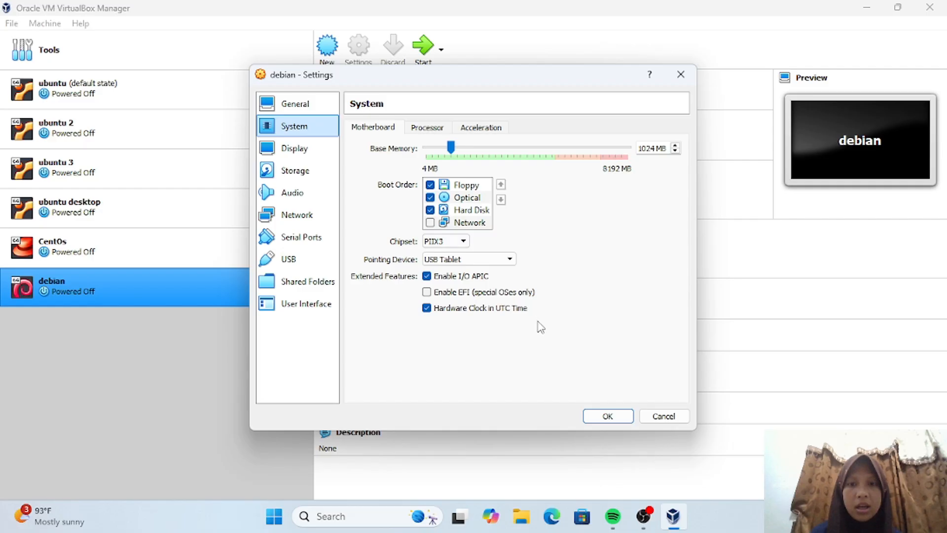
click(608, 416)
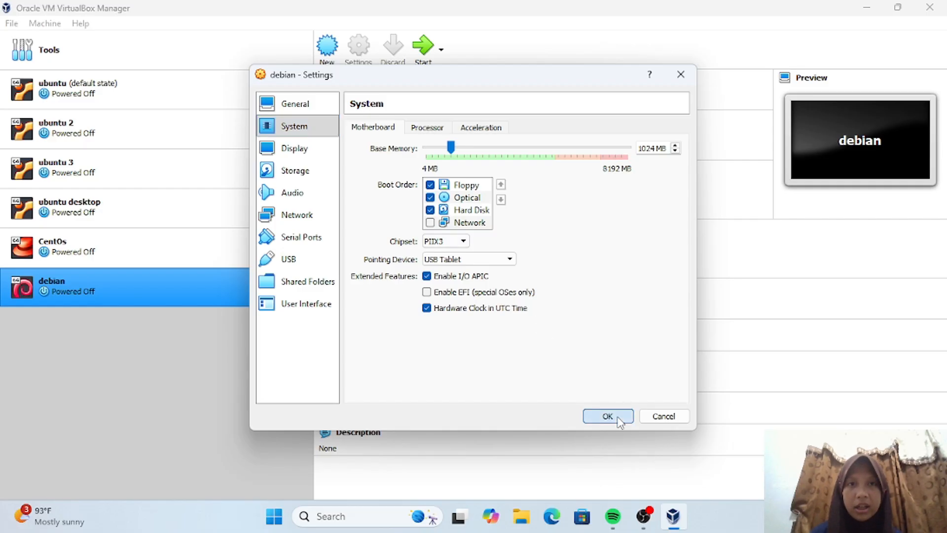
- Boot the debian VM into the Debian Graphical install and dismiss the mouse integration notice
click(425, 51)
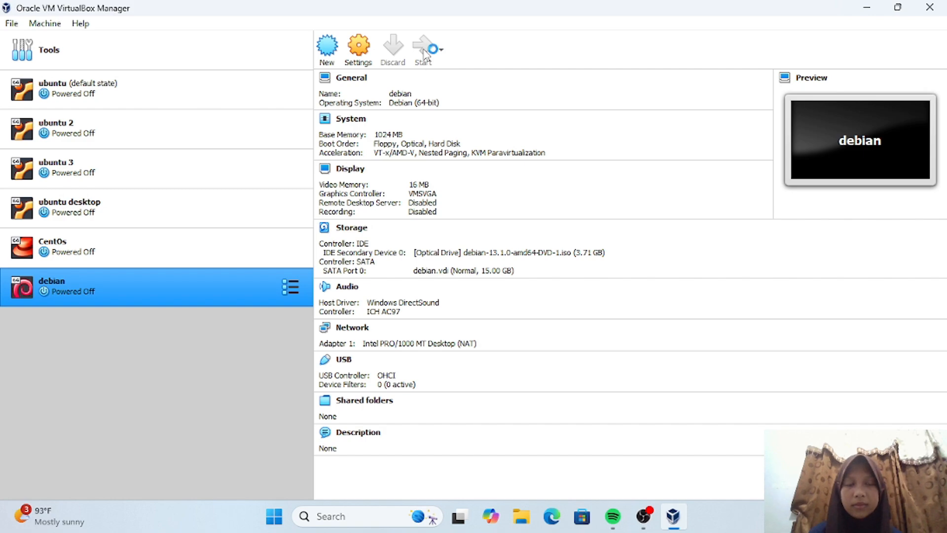
click(425, 53)
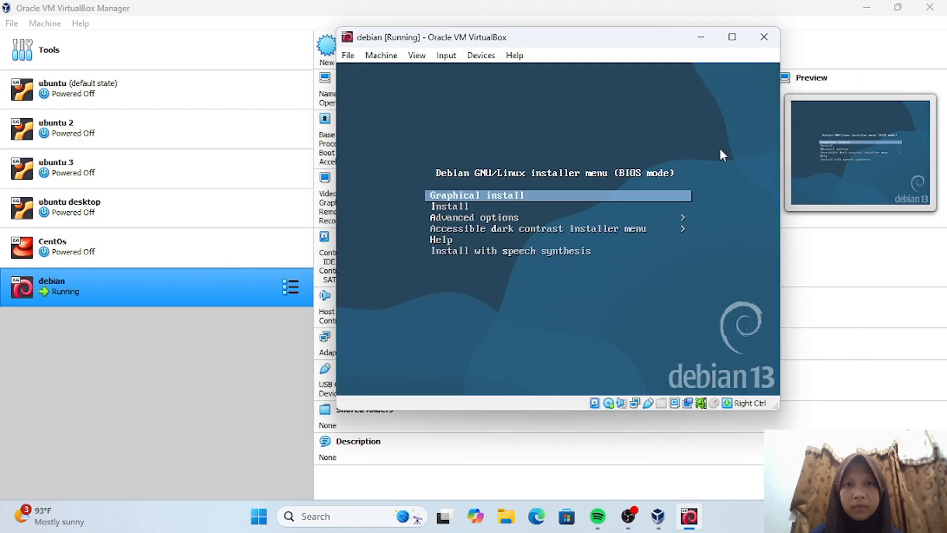
key(Return)
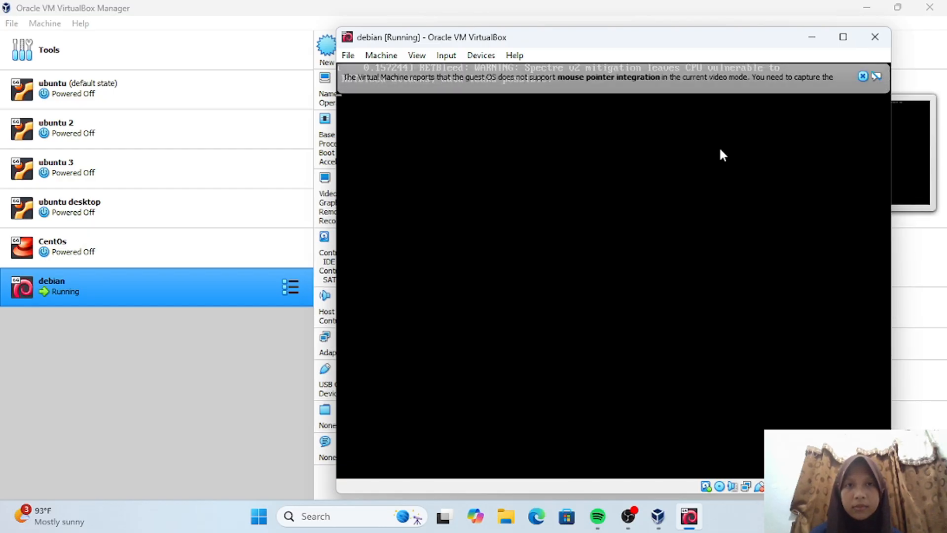
click(863, 76)
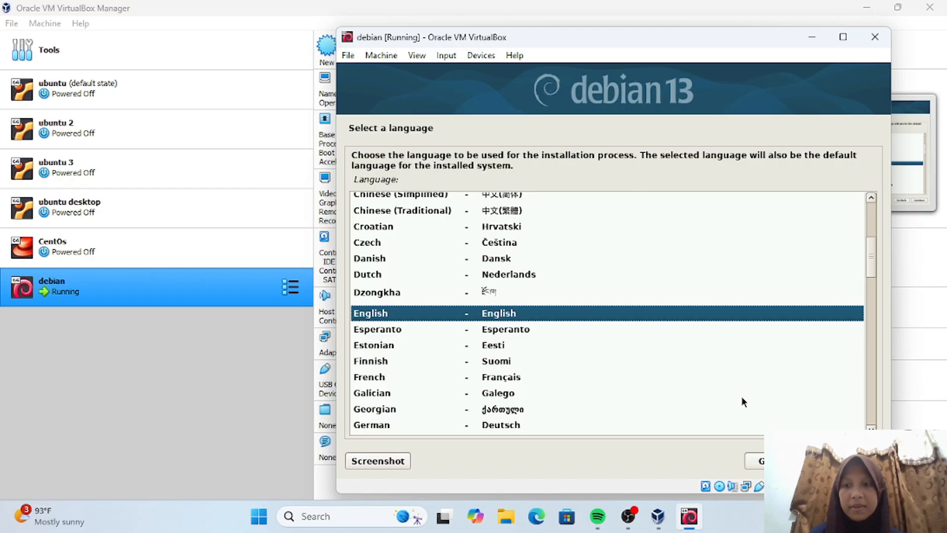
- Keep English, set the location to Indonesia under other > Asia, and accept the en_US.UTF-8 locale
key(Return)
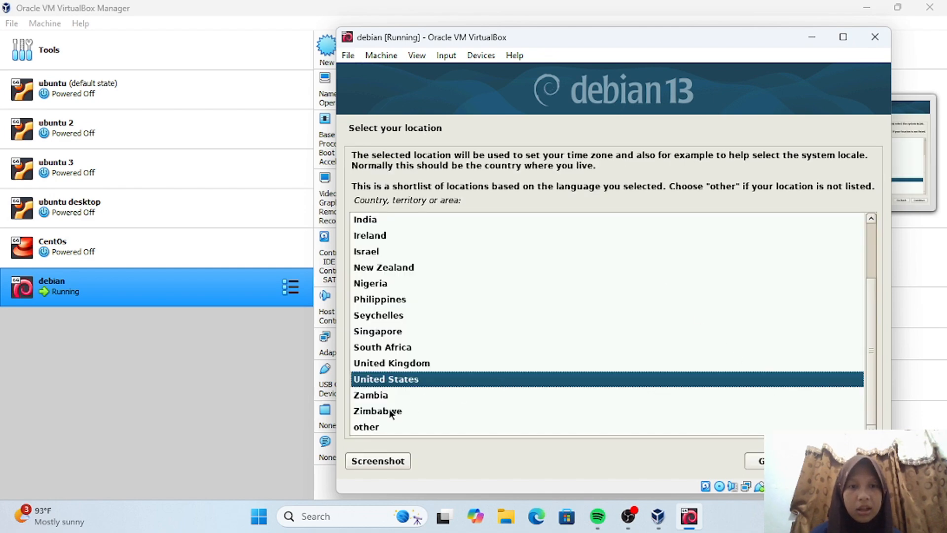
click(366, 427)
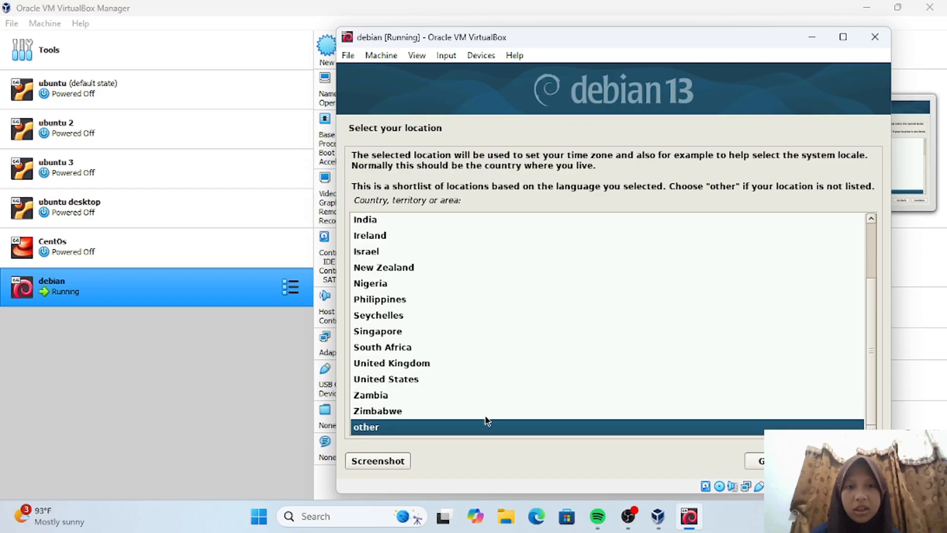
key(Return)
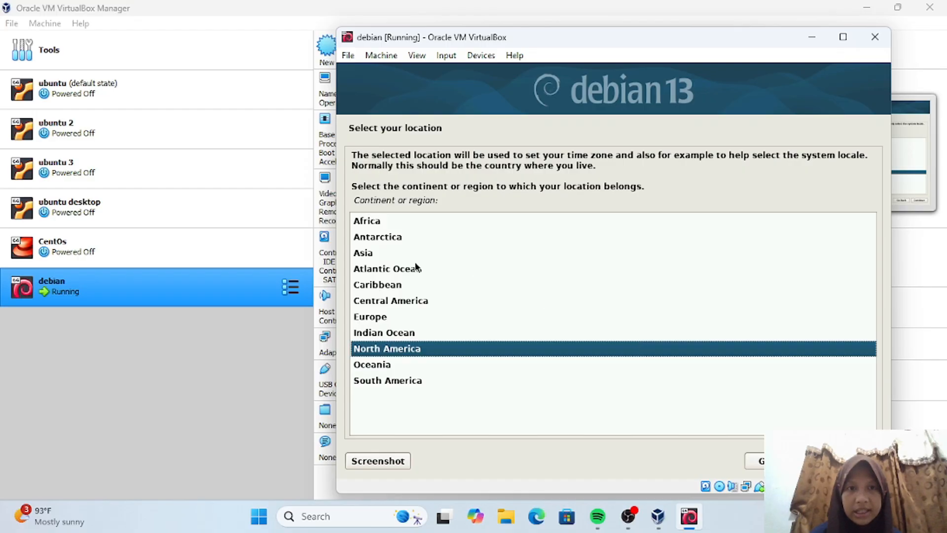
click(377, 253)
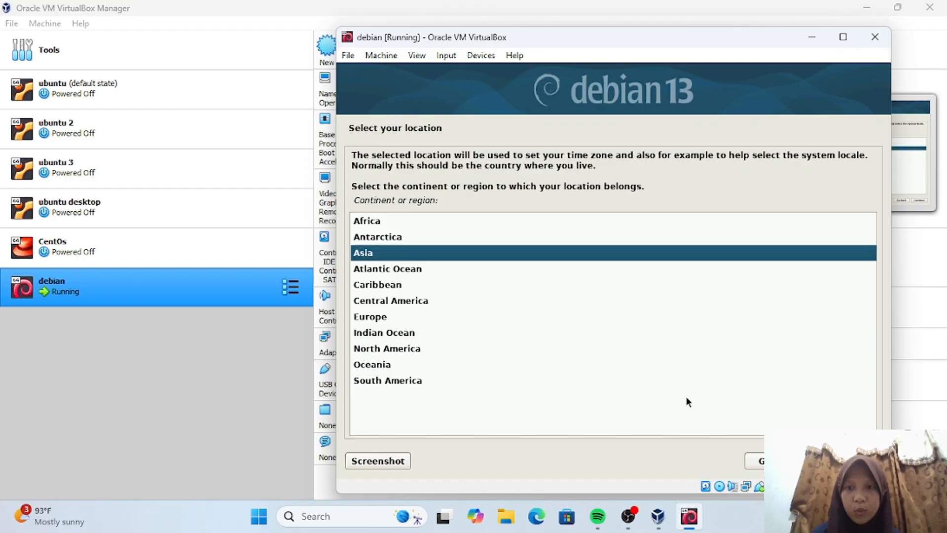
click(849, 461)
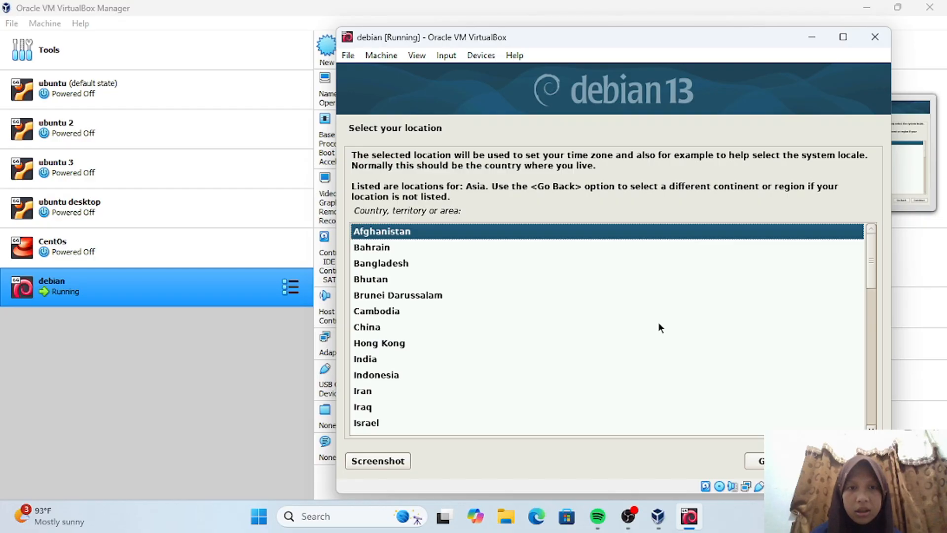
click(384, 376)
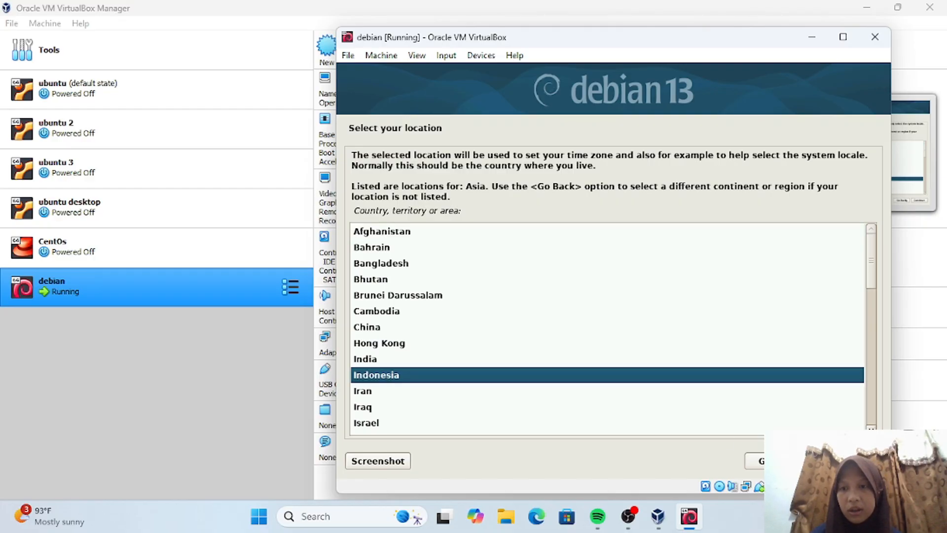
click(850, 461)
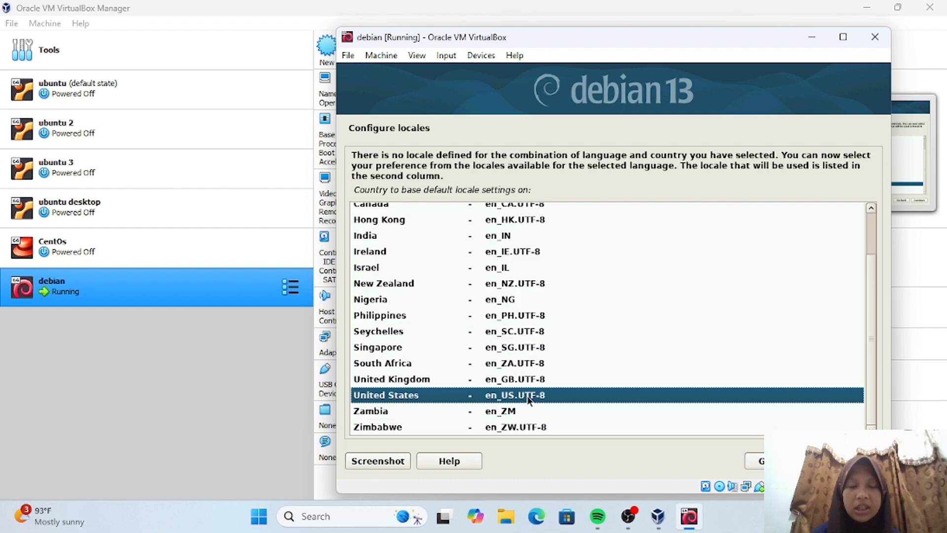
click(842, 462)
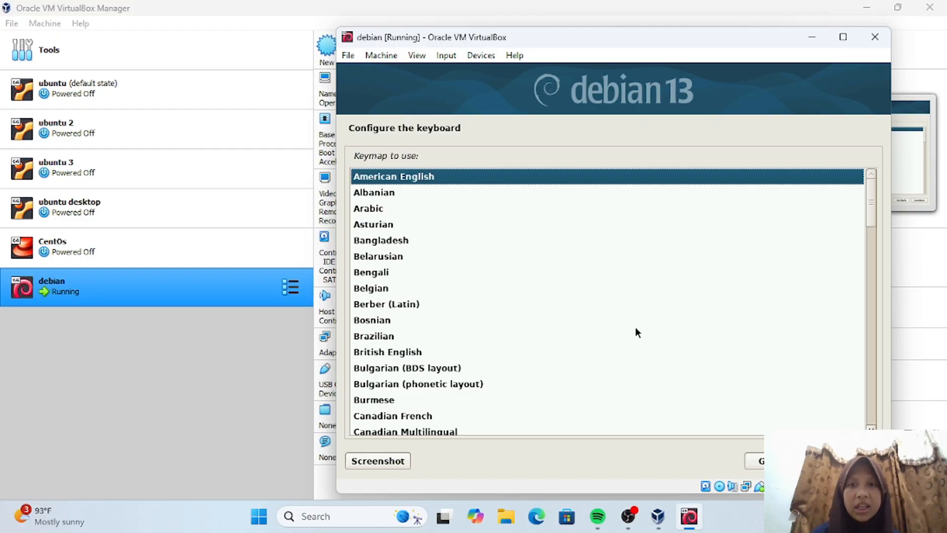
- Accept the American English keymap and let network setup reach the hostname prompt
click(853, 462)
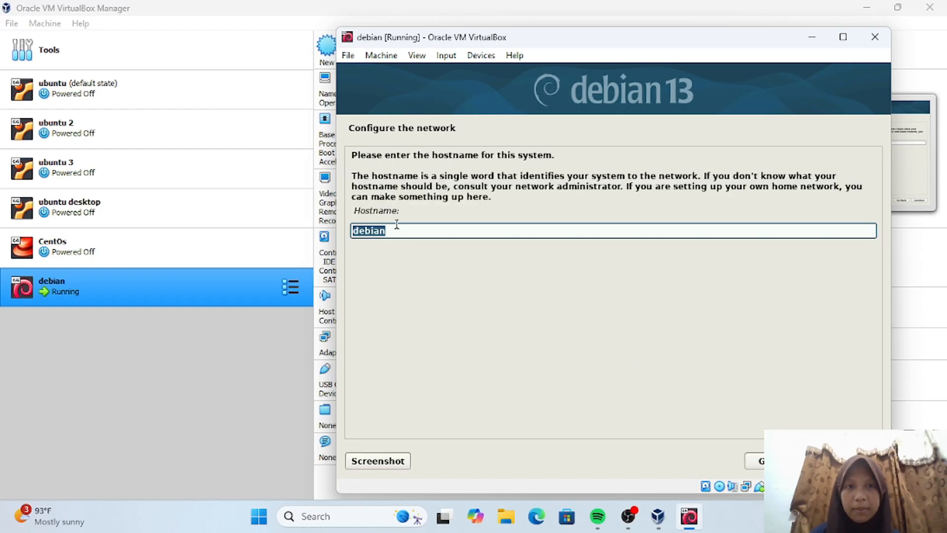
- Keep 'debian' as the hostname and set the domain name to sekolahan.com
click(388, 232)
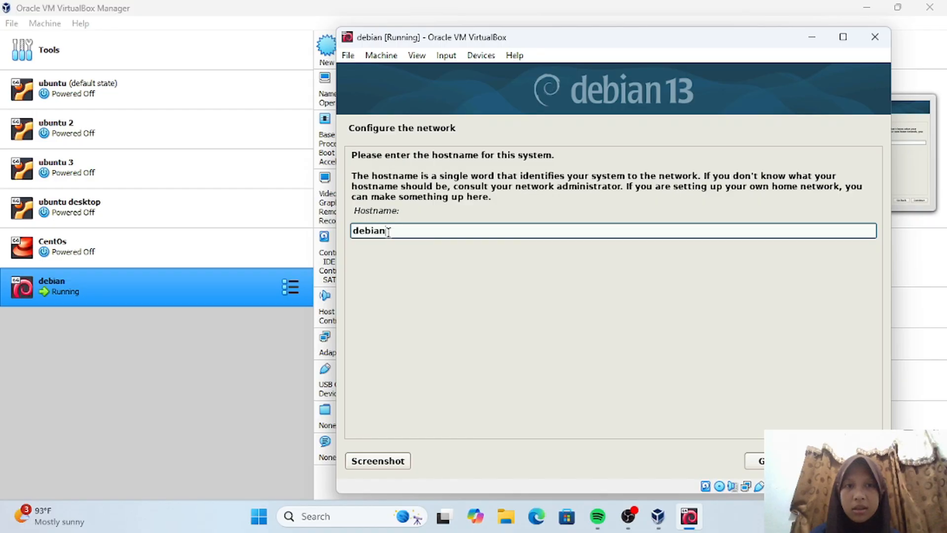
key(Return)
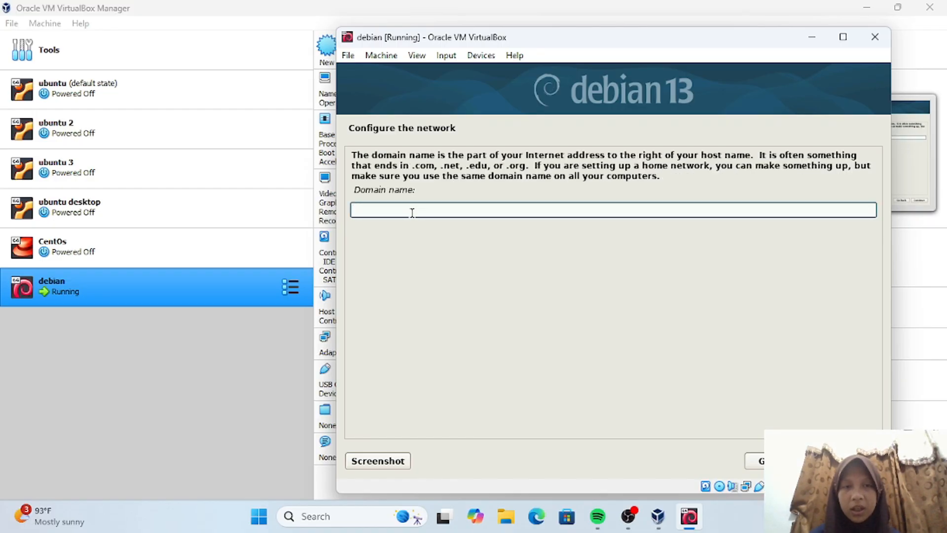
text(sek)
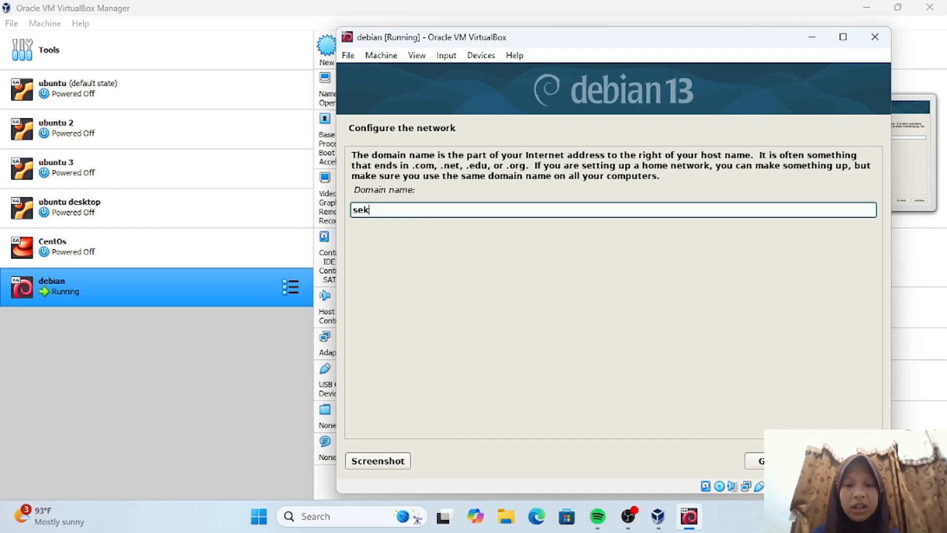
text(olahan)
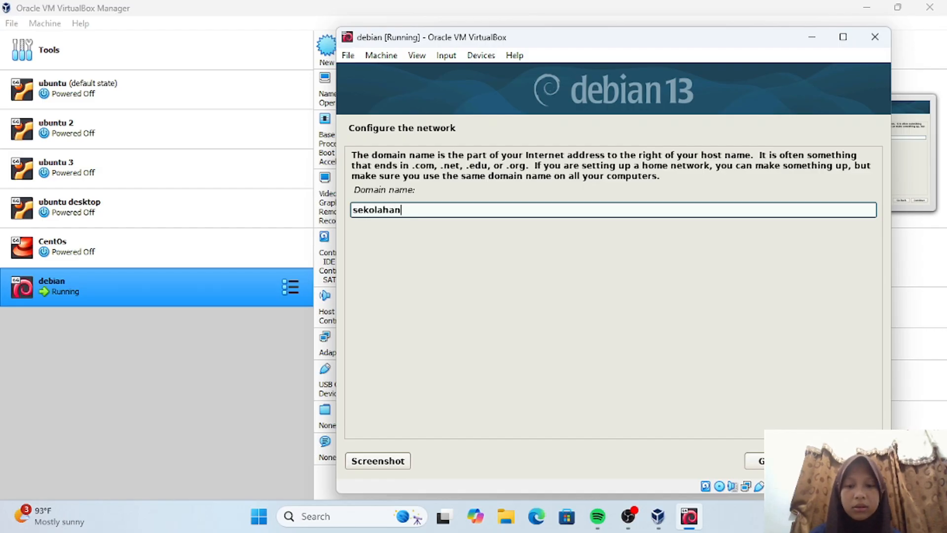
text(.com)
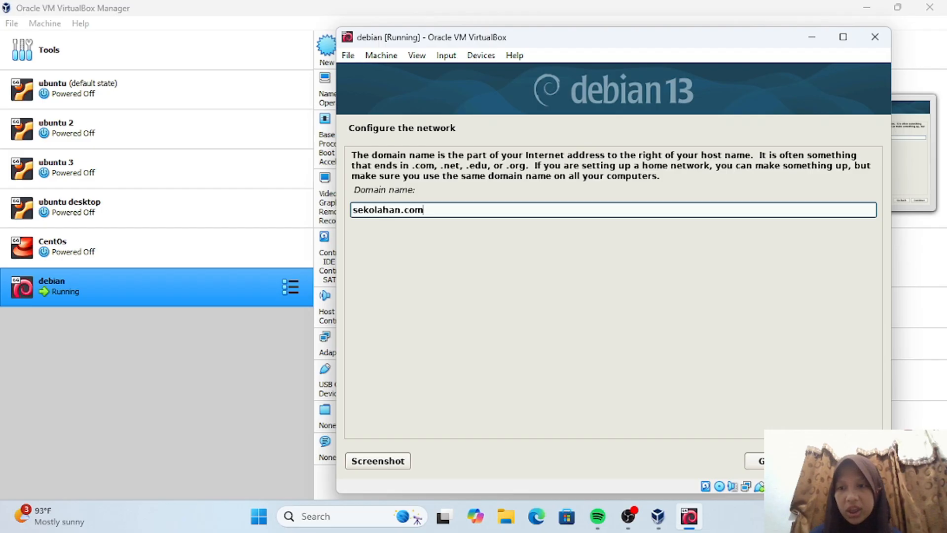
click(849, 461)
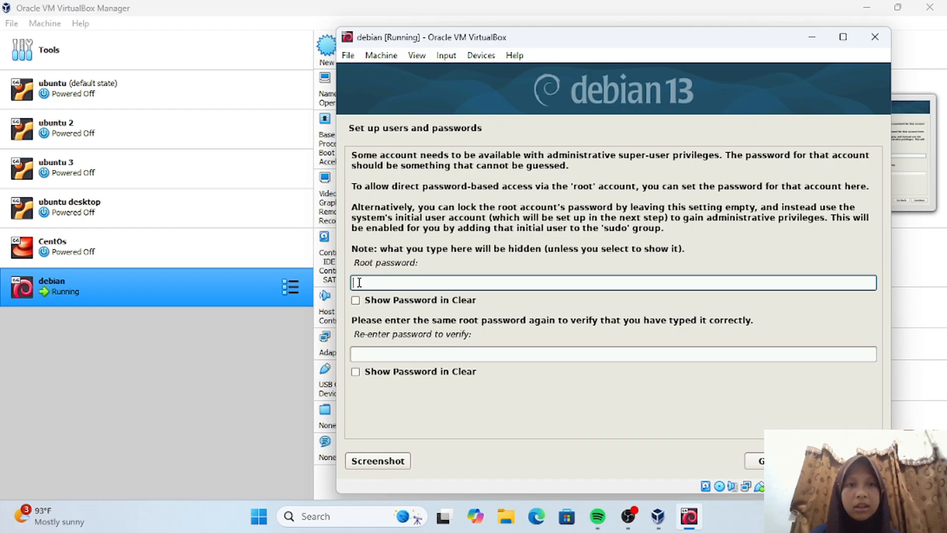
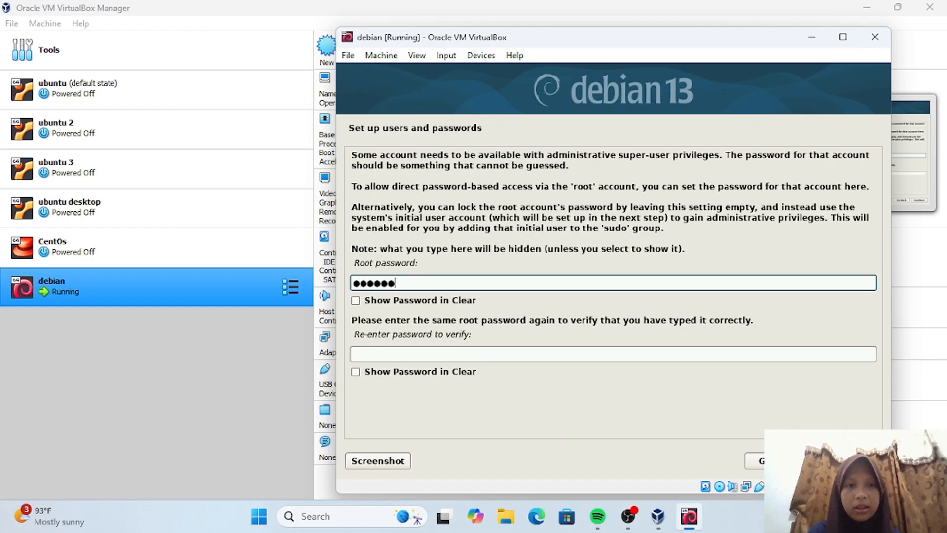
- Enter the root password, re-enter it in the confirmation field, and submit
click(370, 354)
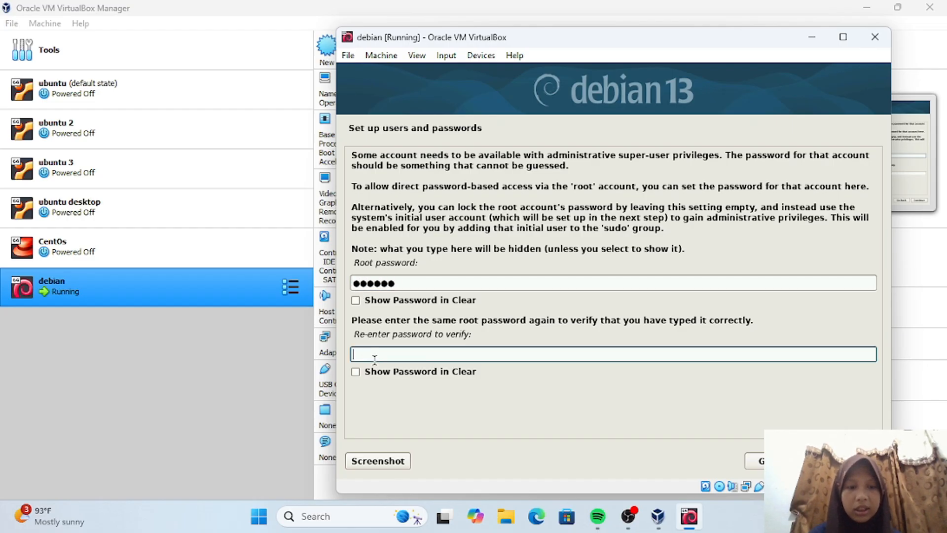
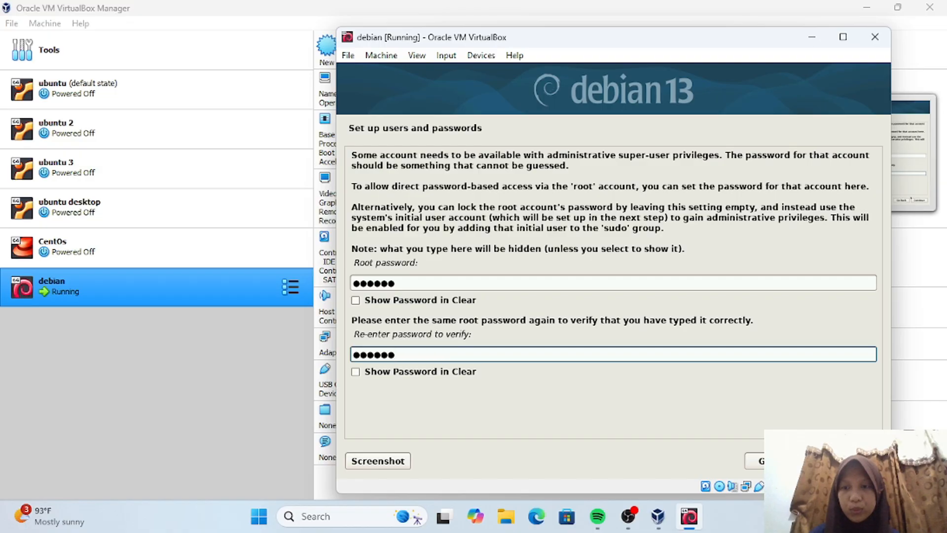
key(Return)
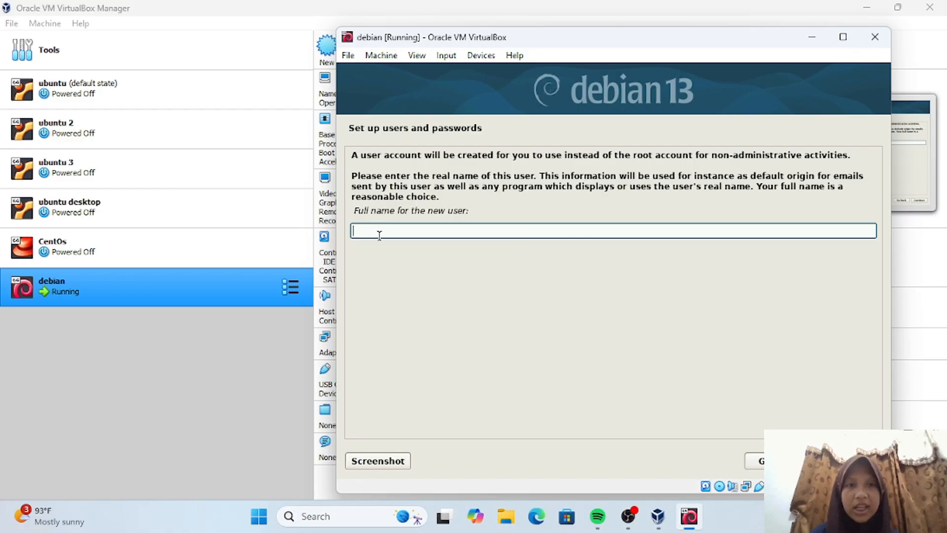
- Enter the new user's full name and accept the suggested username
text(diar)
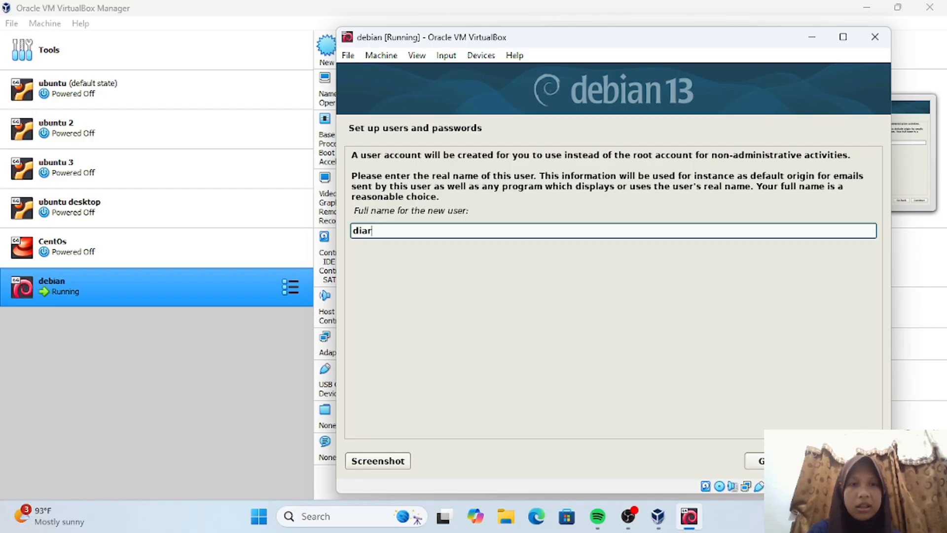
text(ra rosmaida)
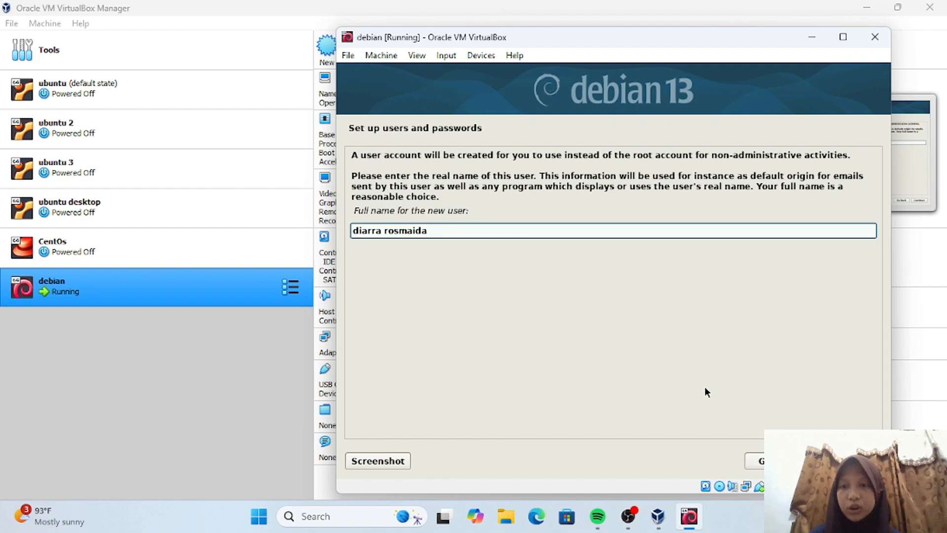
key(Return)
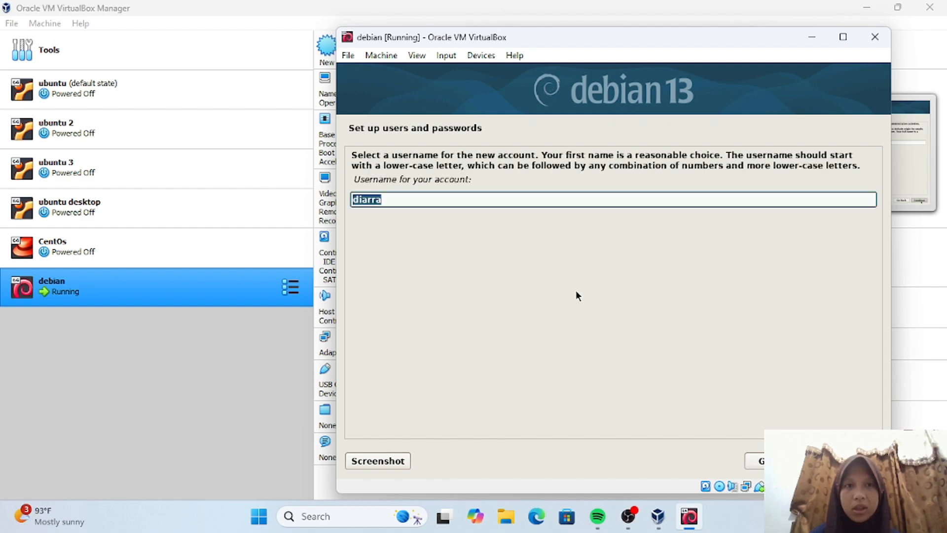
click(398, 200)
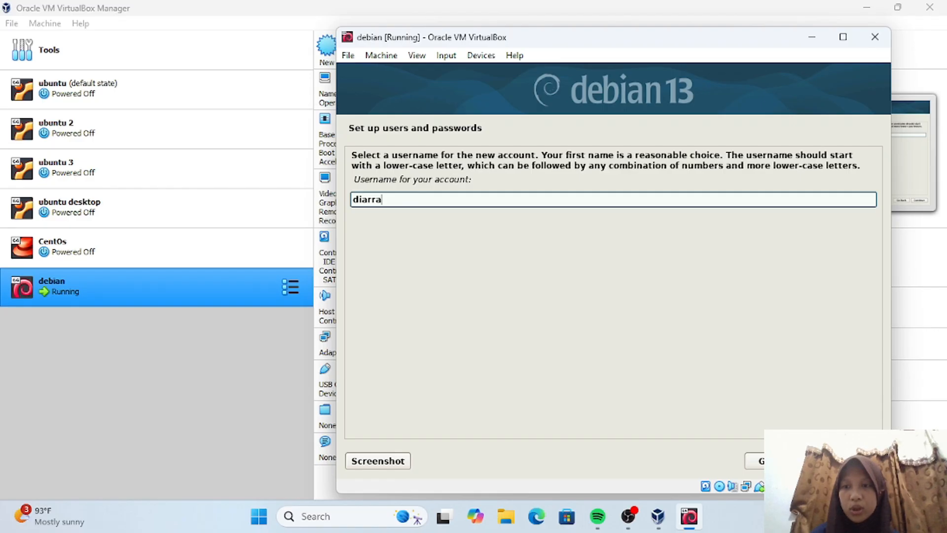
key(Return)
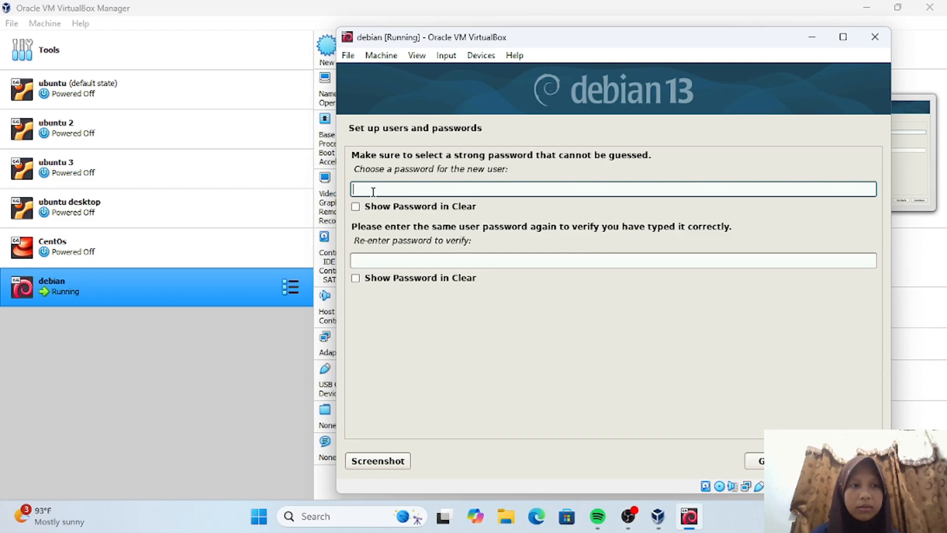
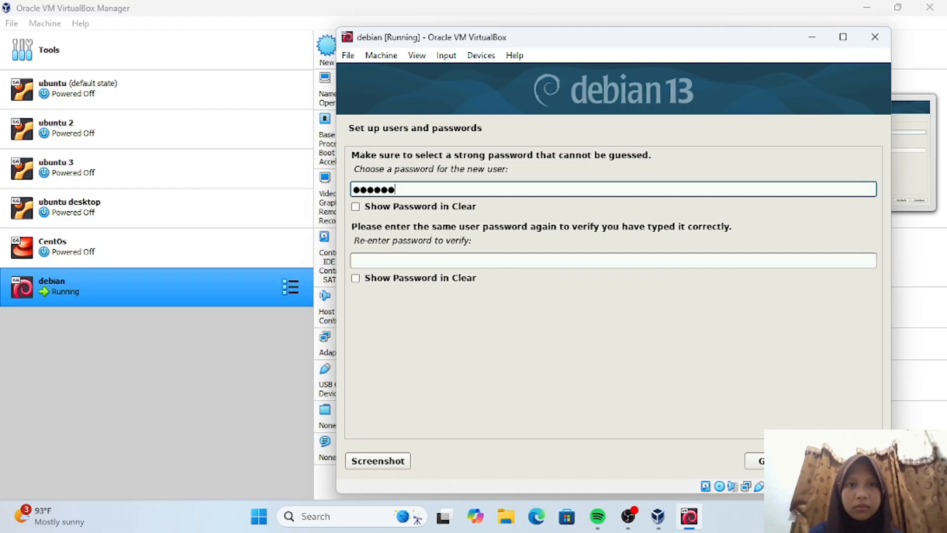
- Enter the new user's password and submit it from the confirmation field
click(393, 261)
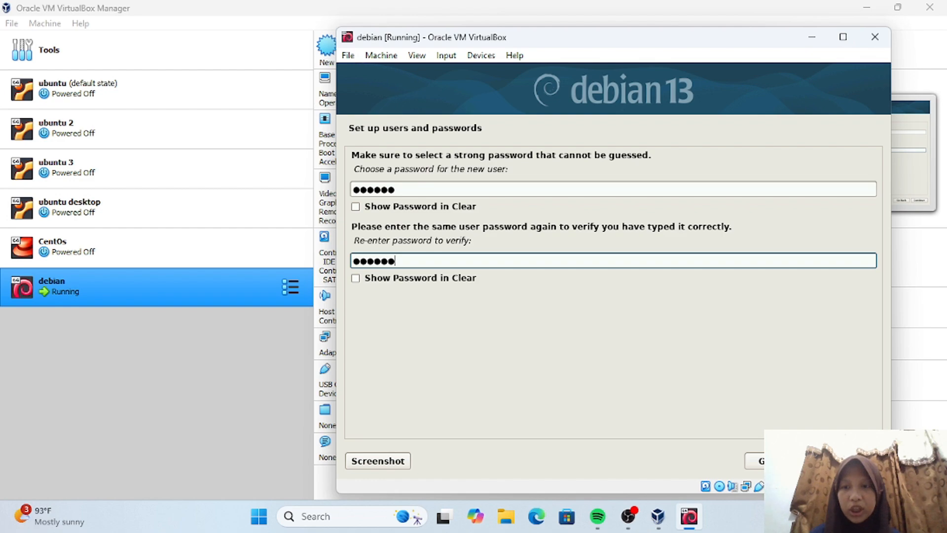
key(Return)
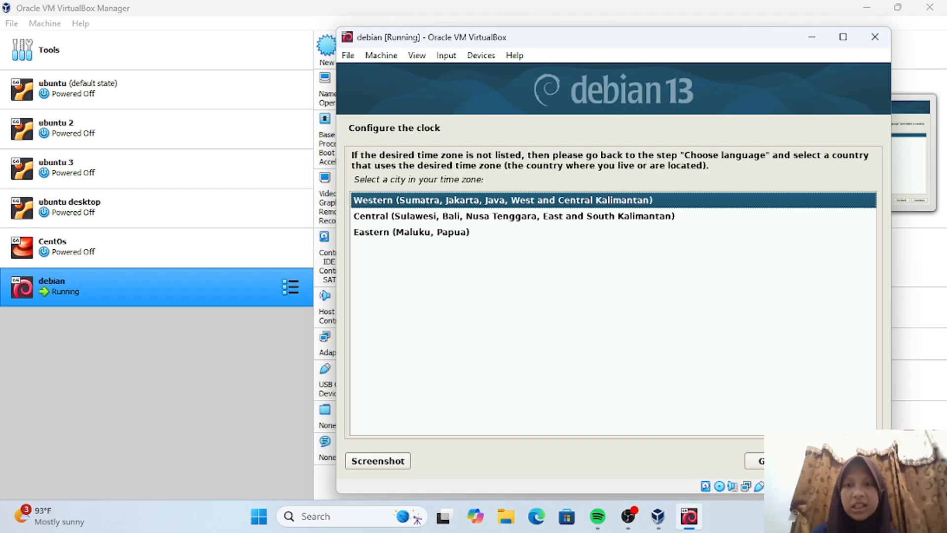
- Confirm Western as the time zone to move on to disk partitioning
key(Return)
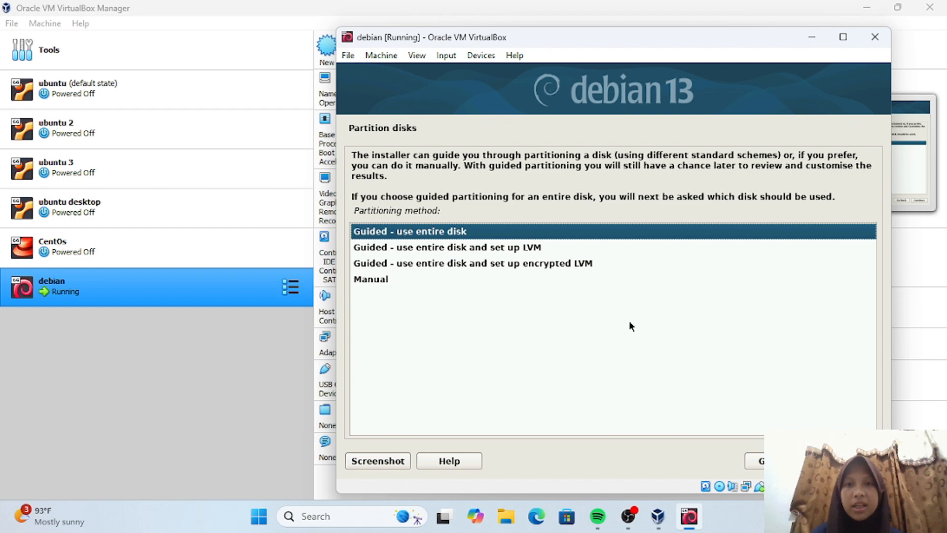
- Guided-partition the whole 16.1 GB sda disk with all files in one partition
click(838, 462)
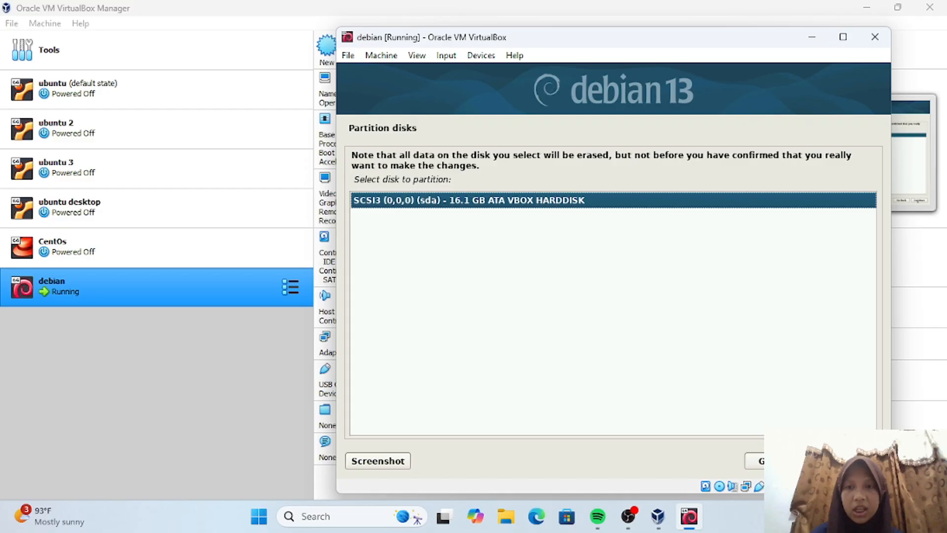
click(837, 461)
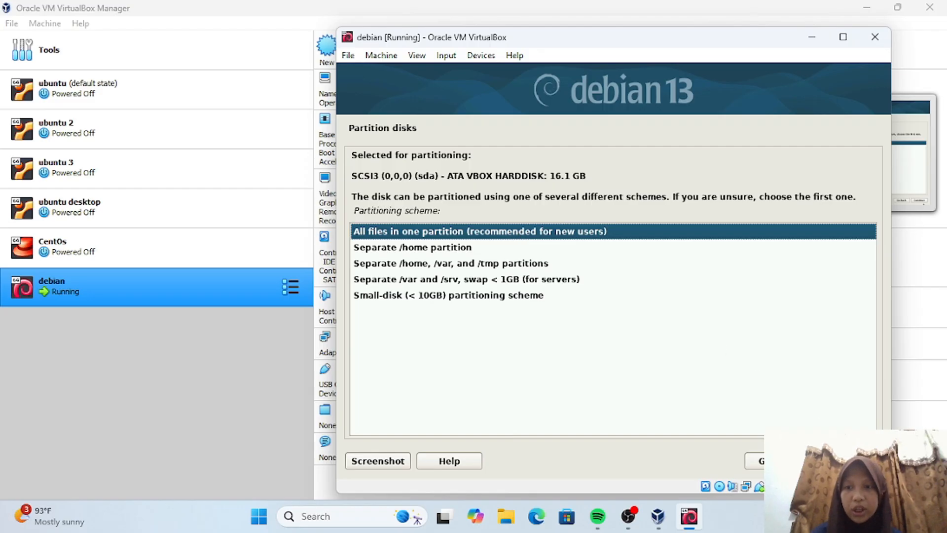
click(850, 461)
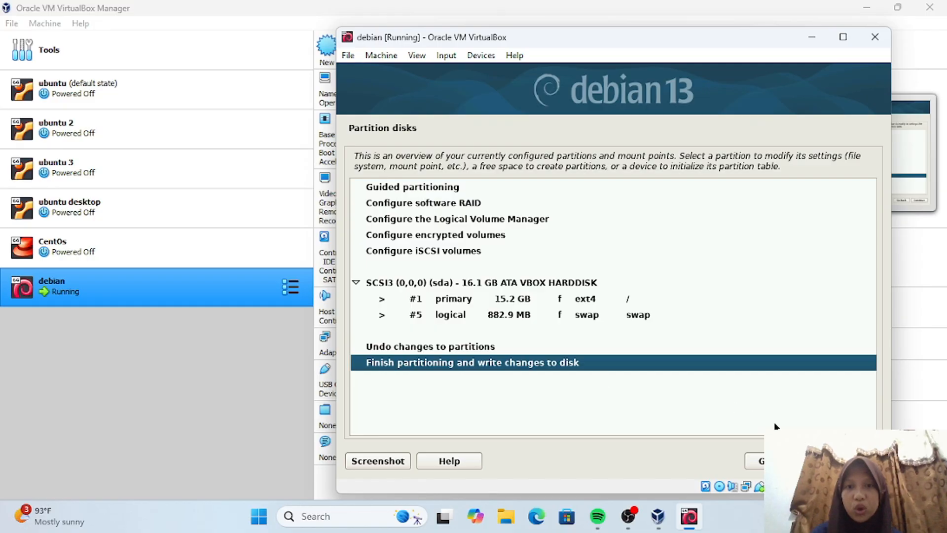
click(831, 459)
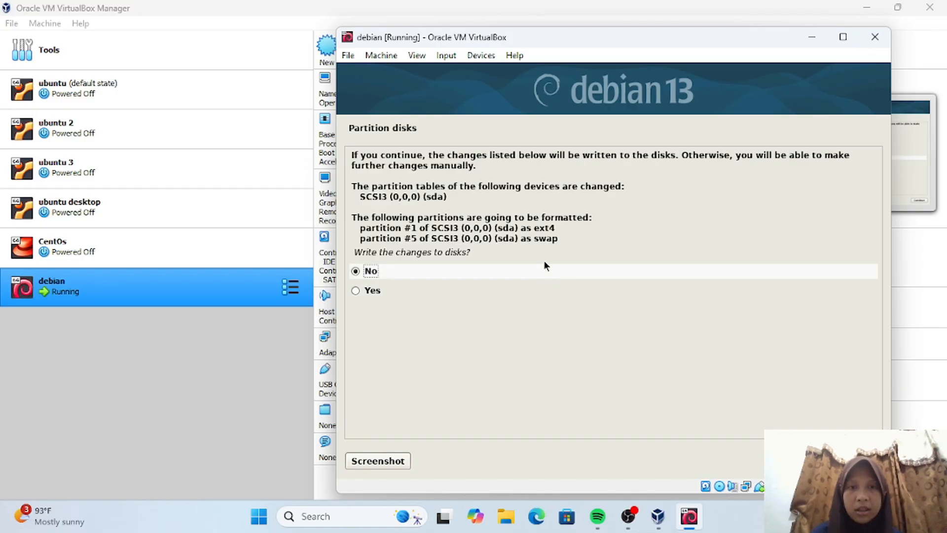
- Answer Yes to writing the partition changes to disk
click(356, 292)
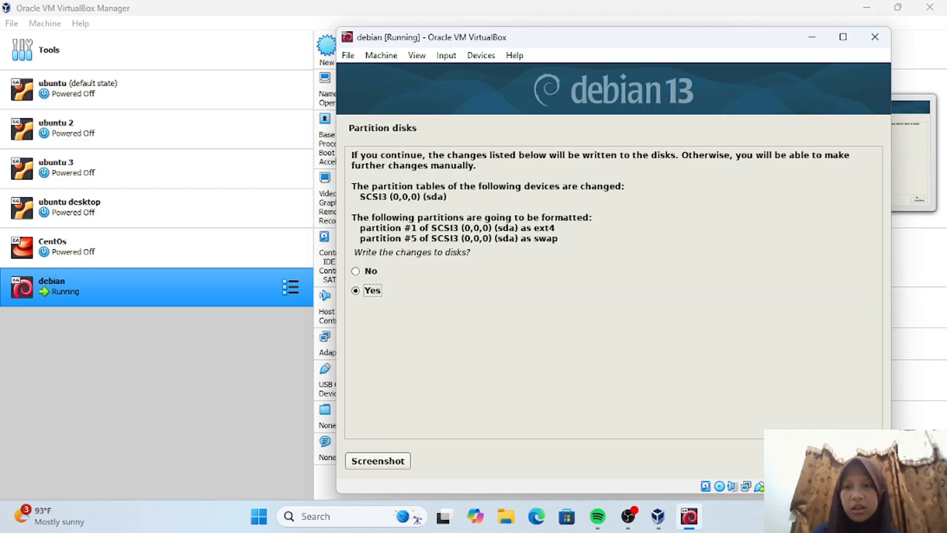
click(836, 463)
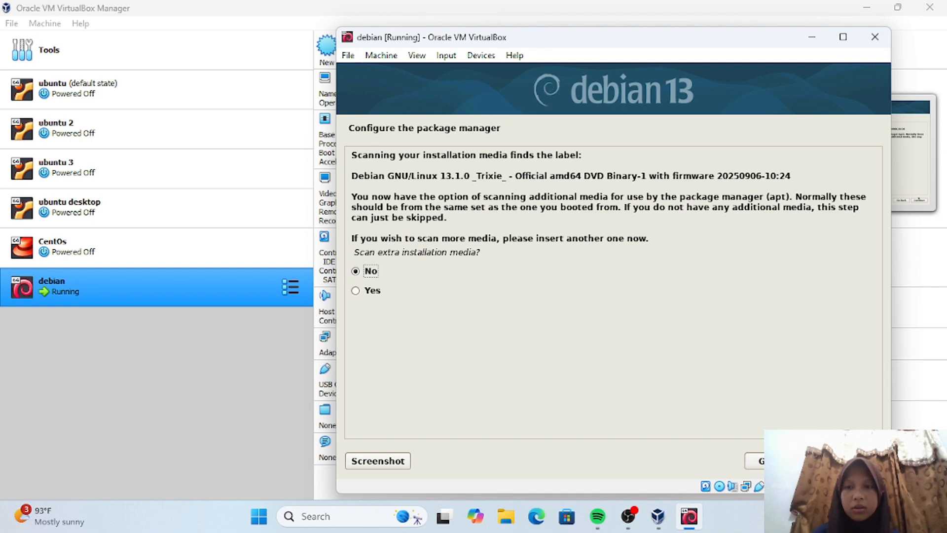
- Skip extra media and use the Indonesia deb.debian.org network mirror with no HTTP proxy
click(849, 461)
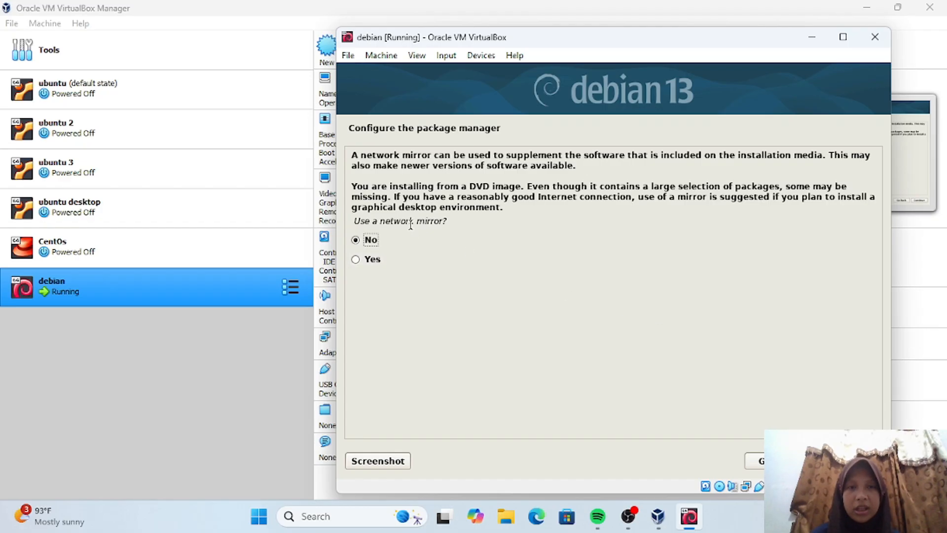
click(385, 259)
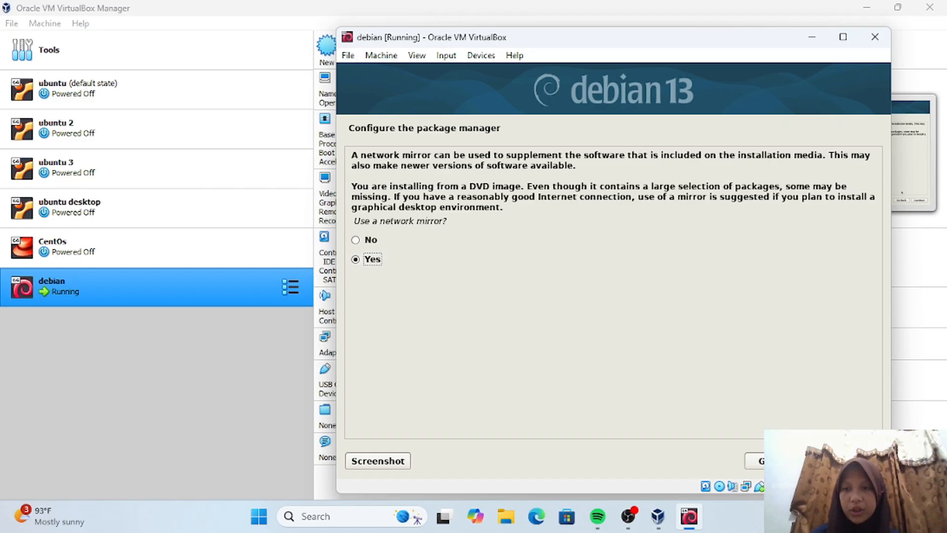
click(780, 460)
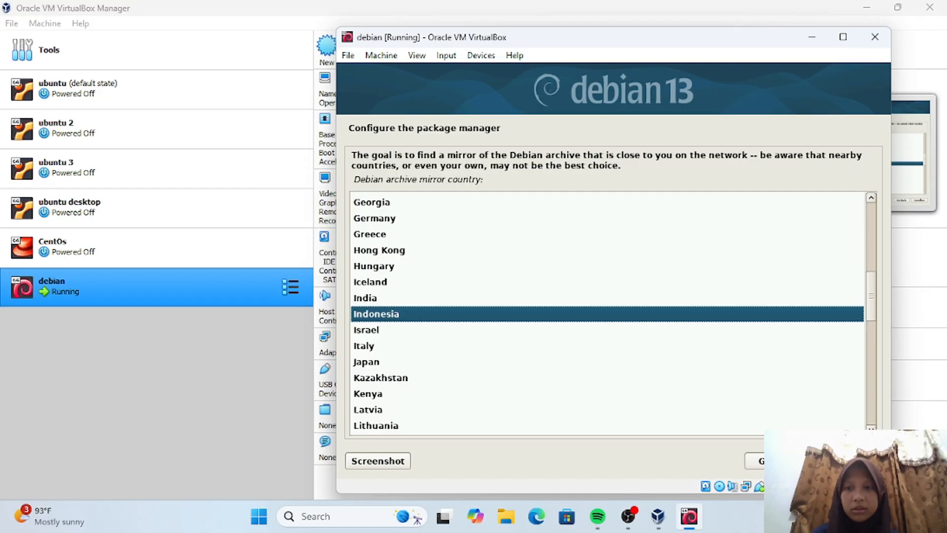
click(762, 460)
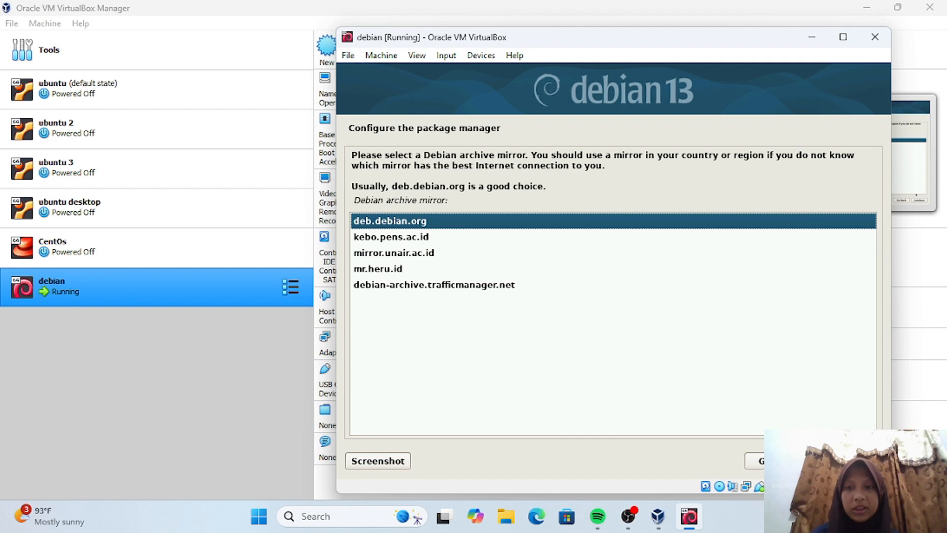
click(776, 461)
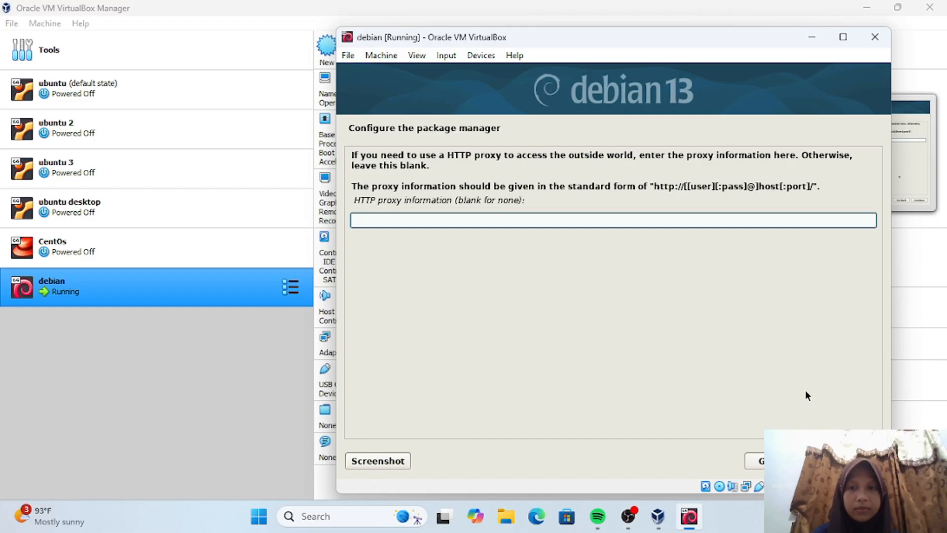
key(Return)
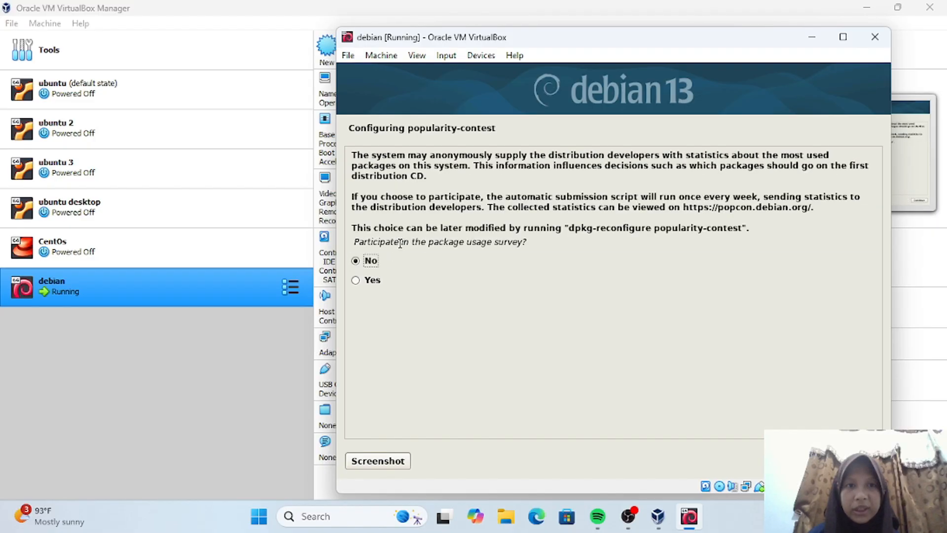
- Join popularity-contest and install the Debian desktop environment without SSH server
click(374, 280)
key(Return)
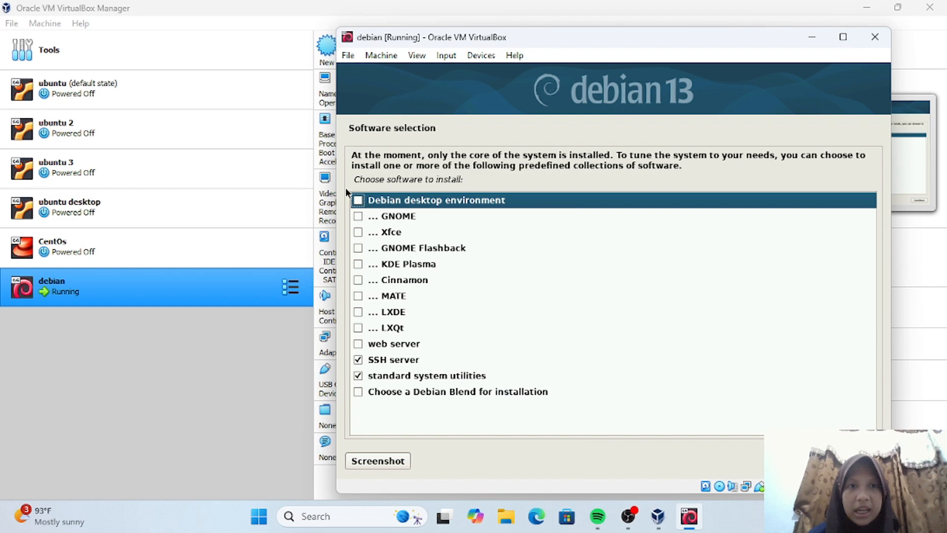
click(357, 200)
click(359, 359)
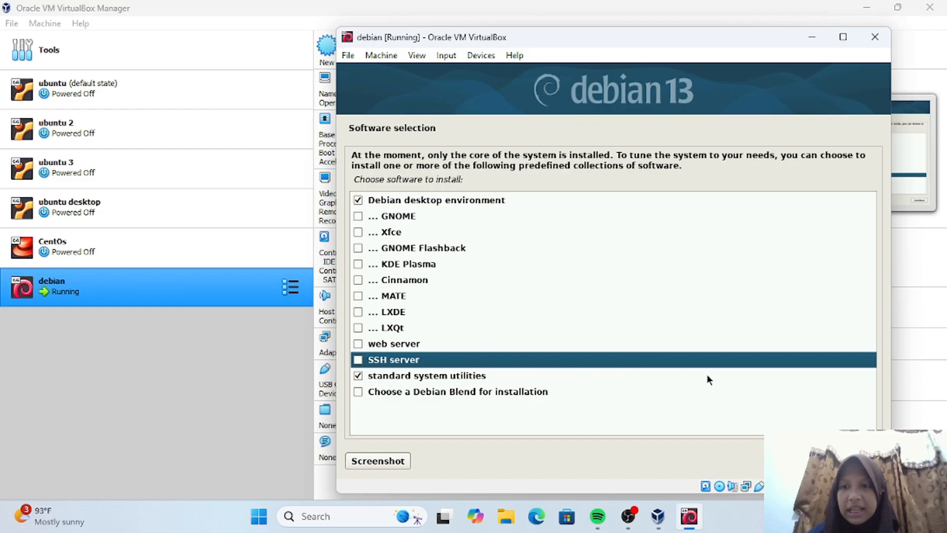
click(842, 464)
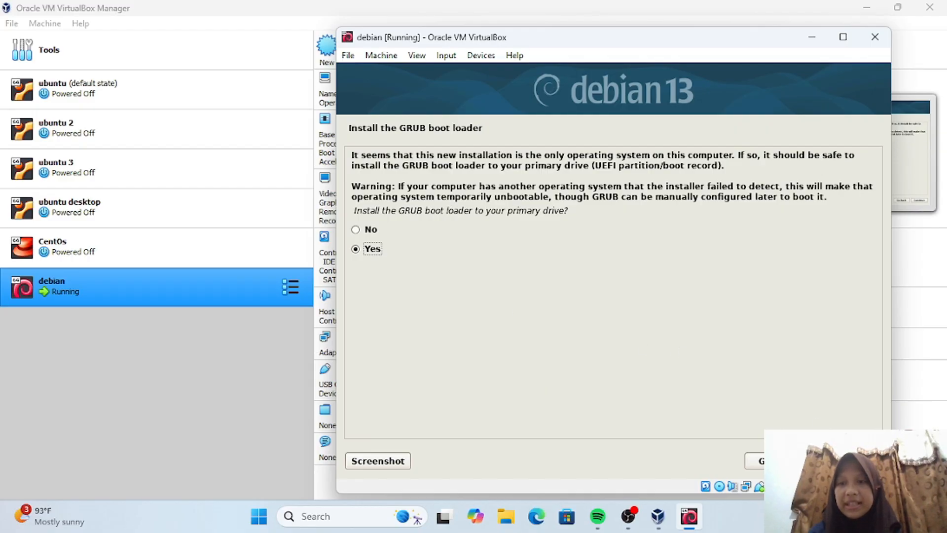
- Install the GRUB boot loader to the primary drive /dev/sda
click(849, 460)
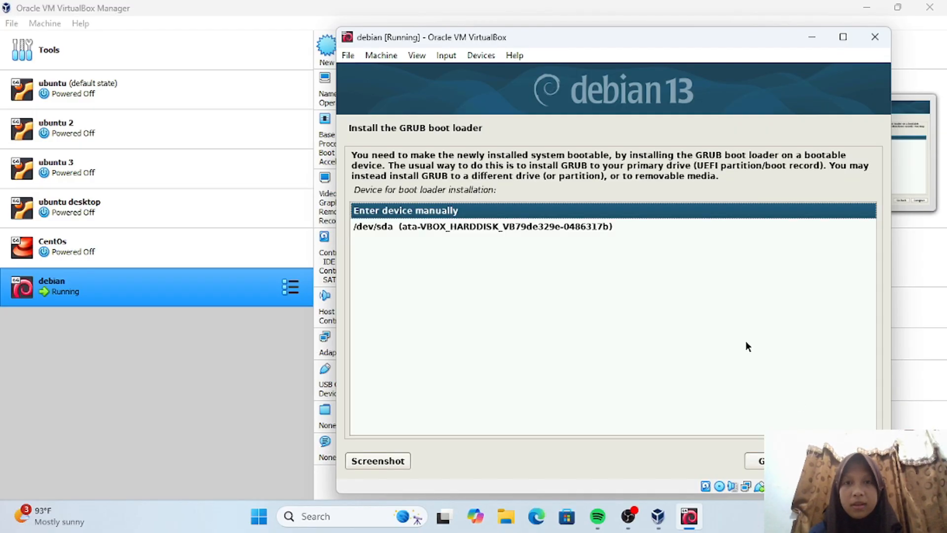
click(839, 462)
click(840, 461)
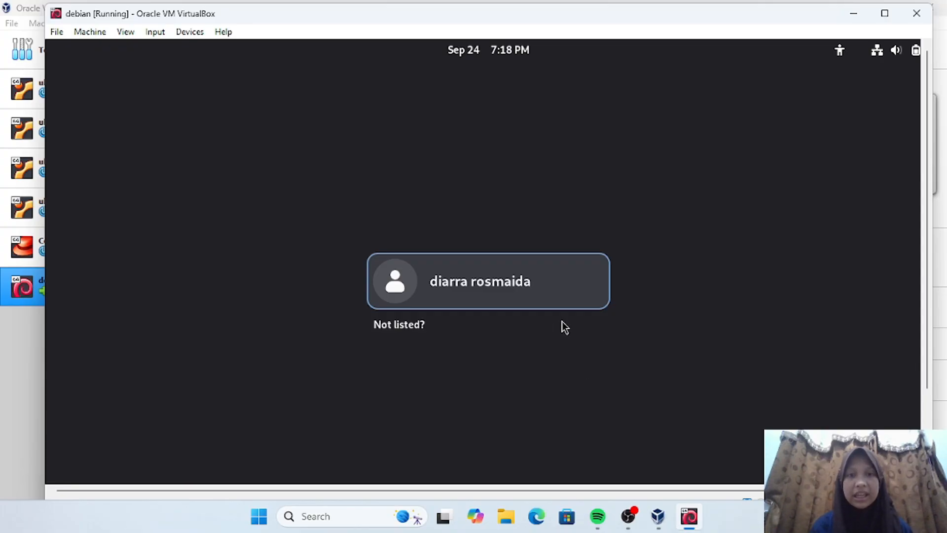
- Log in as the new user with the account password and close the Activities overview
click(492, 289)
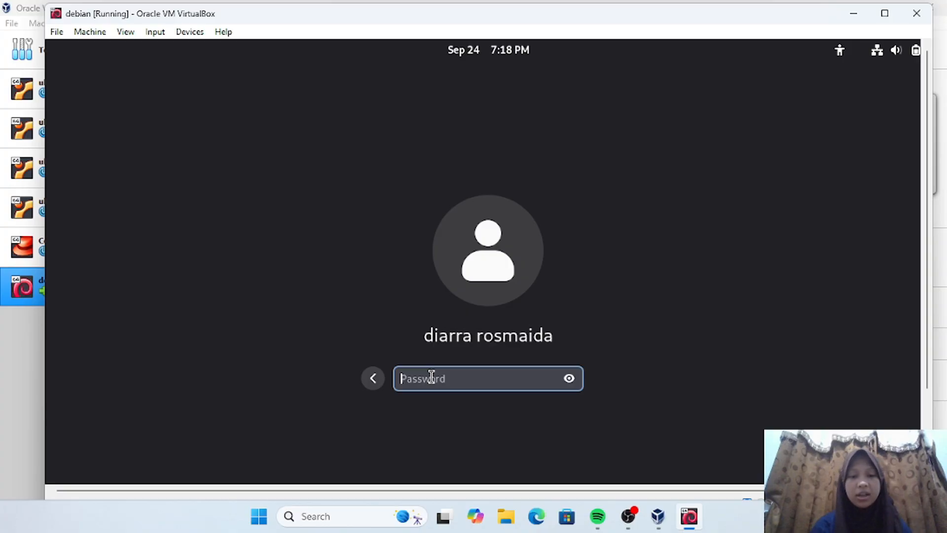
text(****)
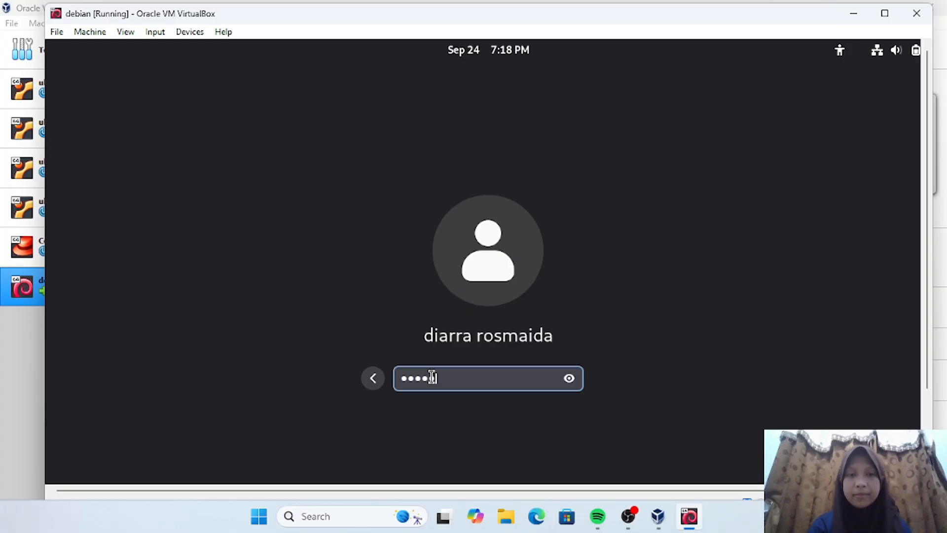
text(*)
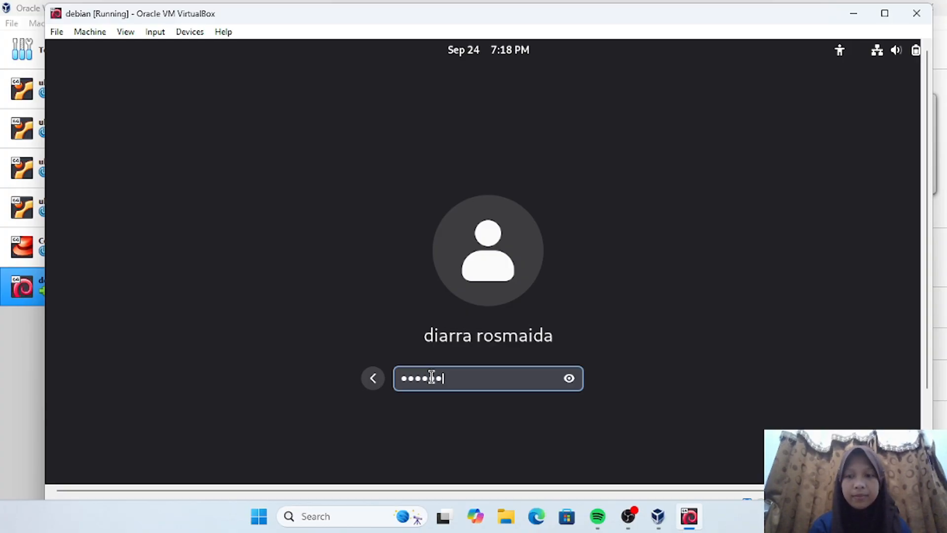
key(BackSpace)
key(BackSpace)
key(BackSpace)
key(BackSpace)
key(BackSpace)
key(BackSpace)
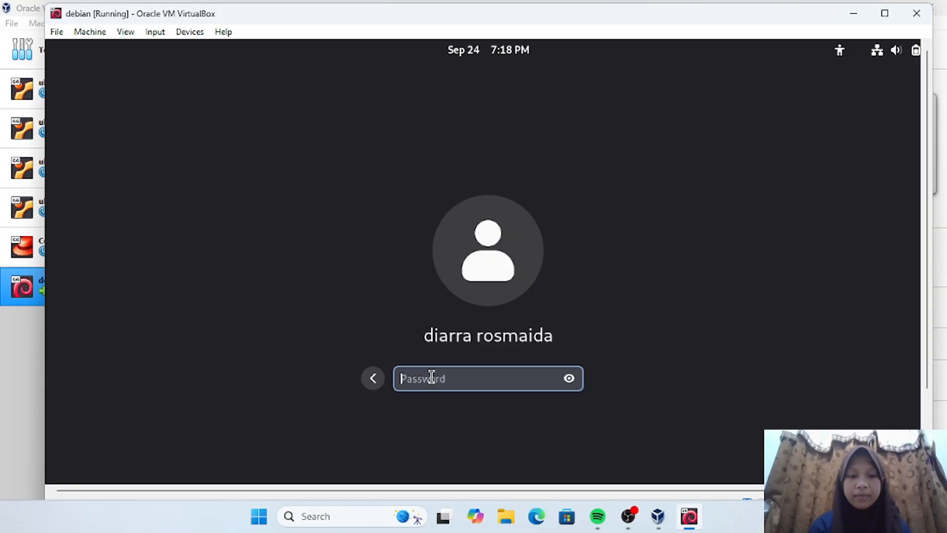
text(******)
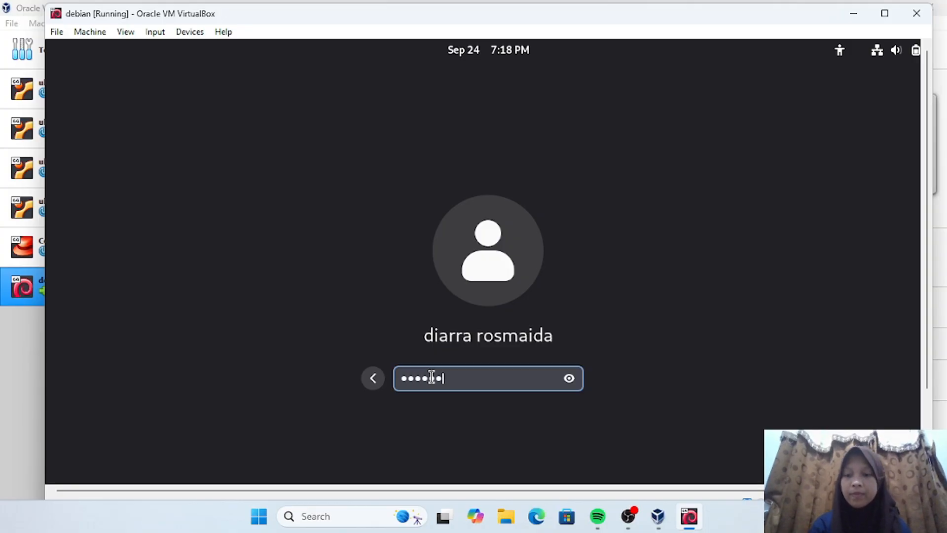
key(Return)
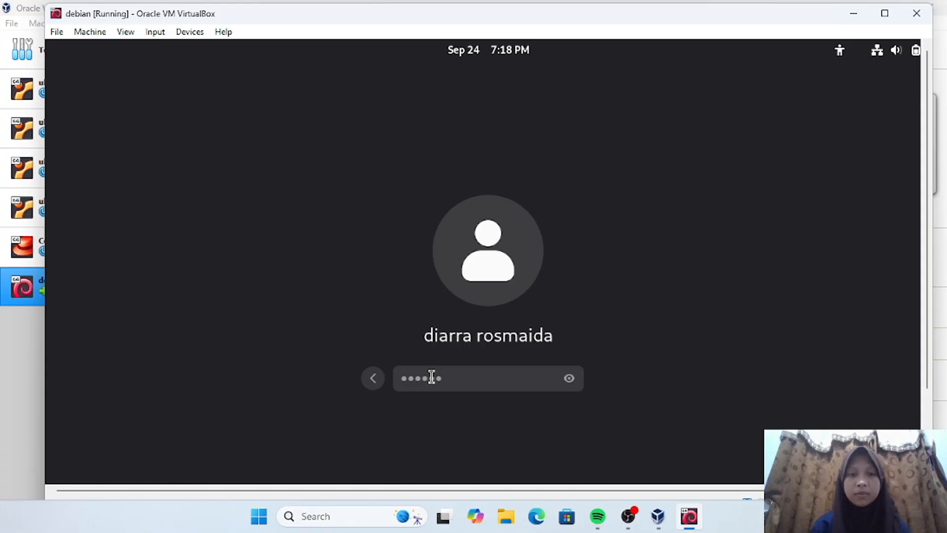
key(Return)
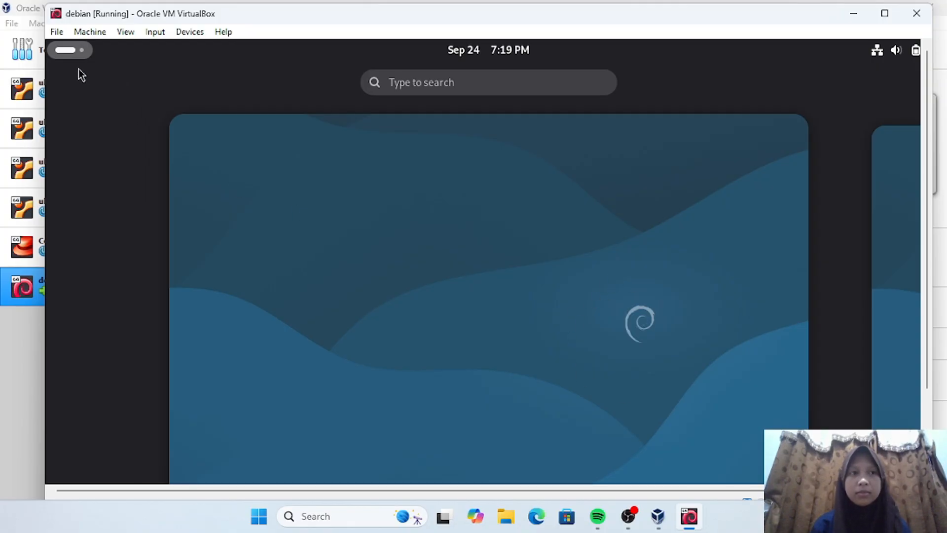
click(66, 51)
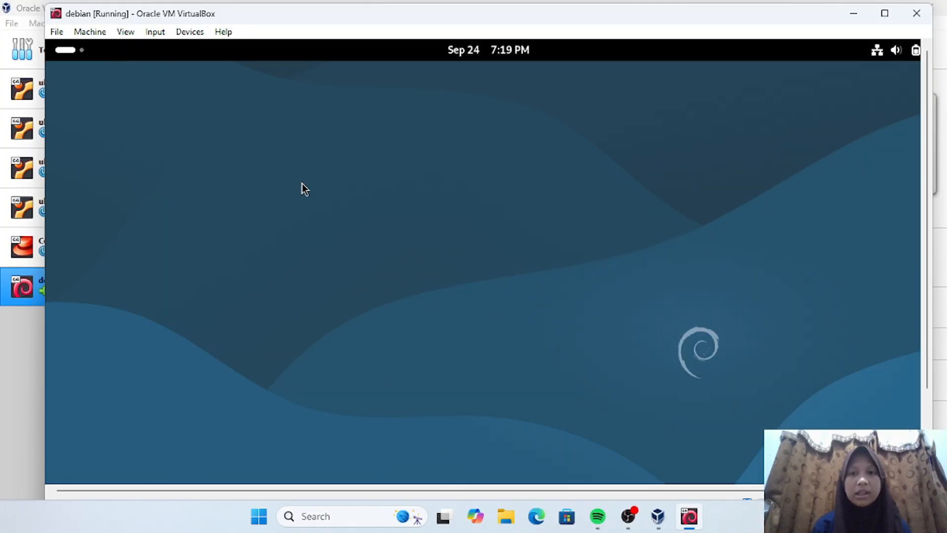